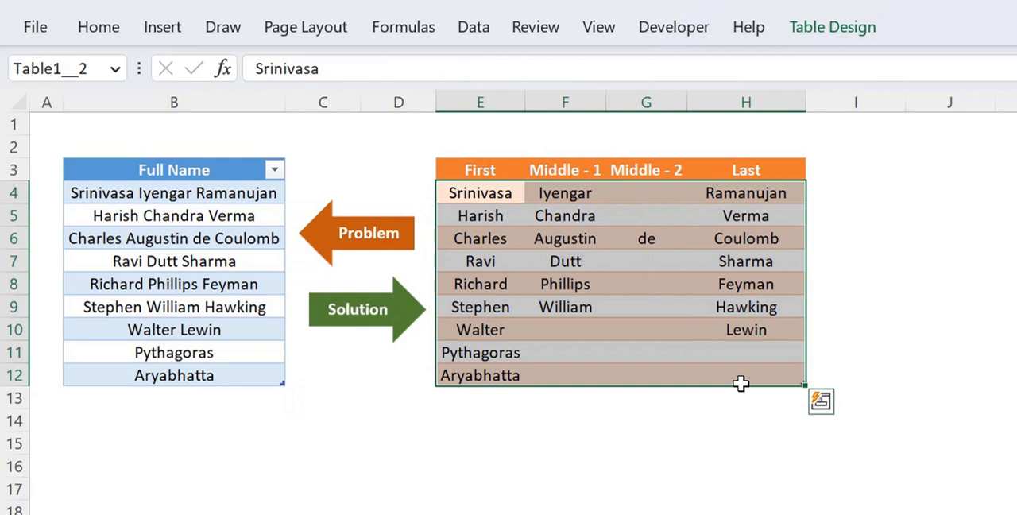
Step: Compare the full names in rows 6 and 7 with their split into First, Middle - 1, Middle - 2 and Last columns
{"action": "left_click", "coordinate": [597, 263]}
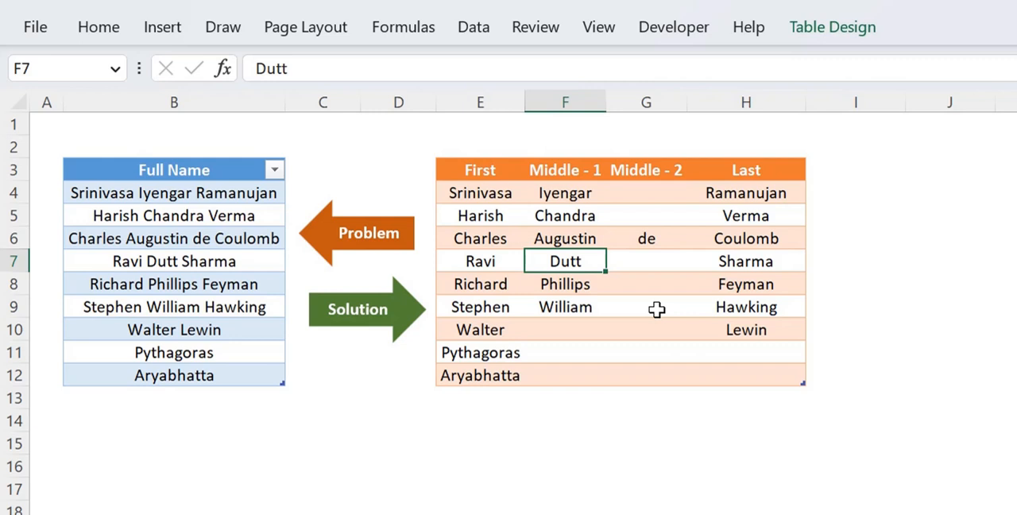
{"action": "left_click", "coordinate": [253, 237]}
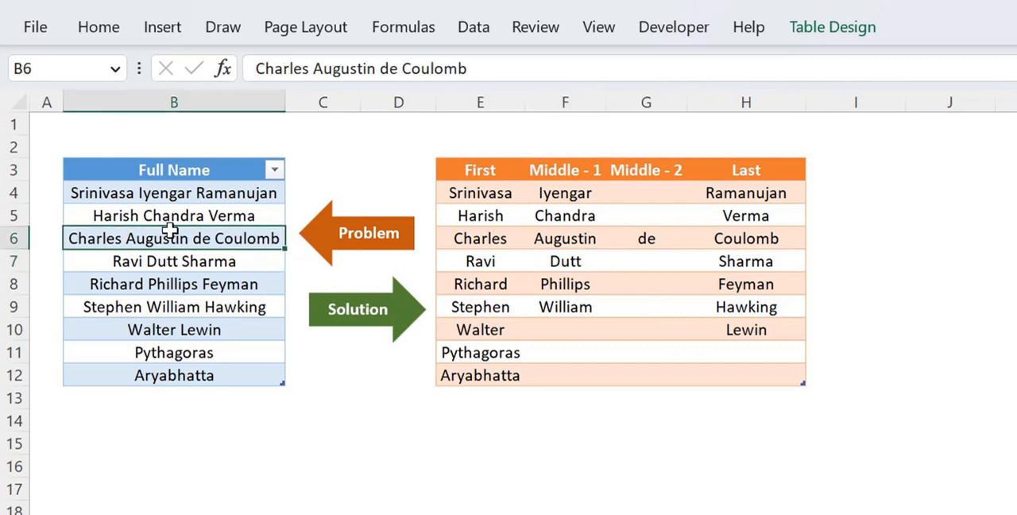
{"action": "left_click", "coordinate": [468, 240]}
{"action": "left_click", "coordinate": [561, 240]}
{"action": "left_click", "coordinate": [646, 239]}
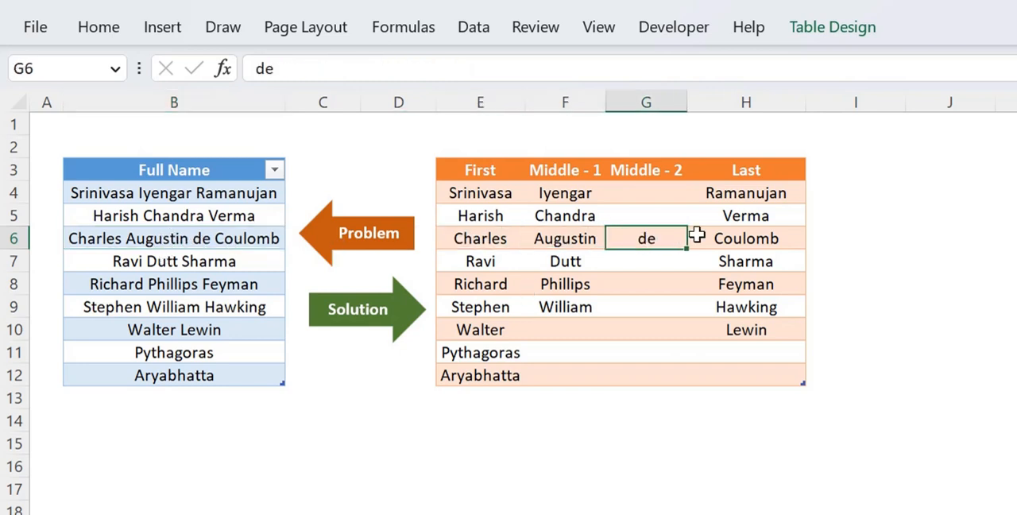
{"action": "left_click", "coordinate": [743, 232]}
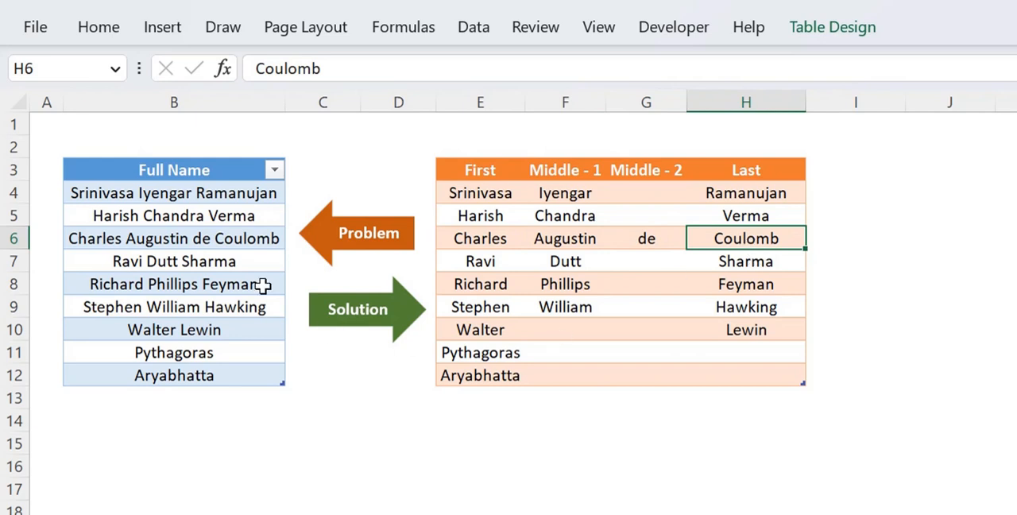
{"action": "left_click", "coordinate": [227, 274]}
{"action": "left_click", "coordinate": [206, 267]}
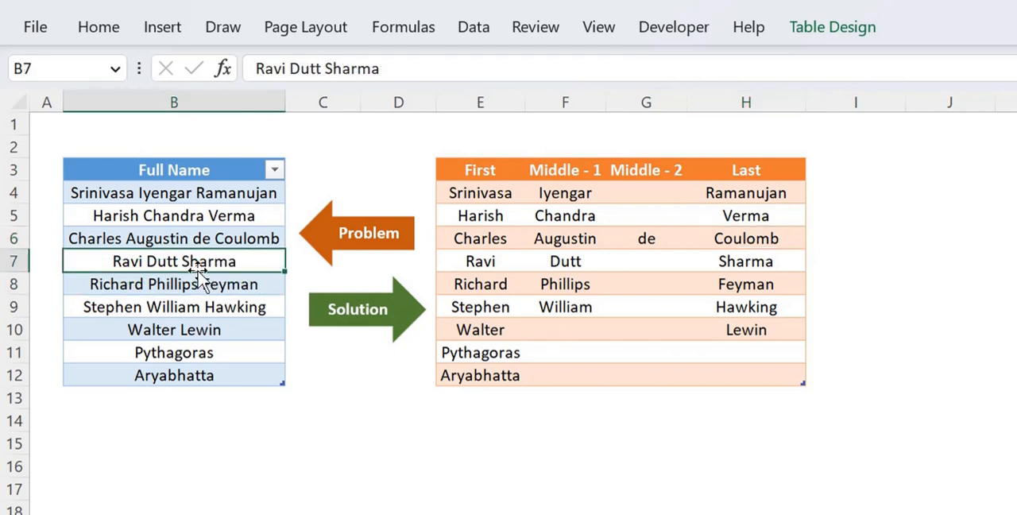
{"action": "left_click", "coordinate": [478, 262]}
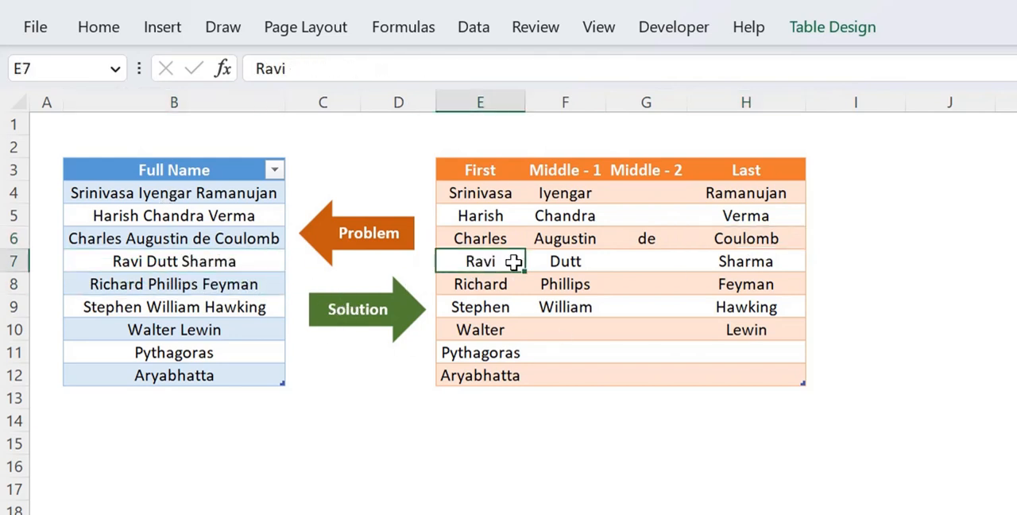
{"action": "left_click", "coordinate": [562, 262]}
{"action": "left_click", "coordinate": [739, 263]}
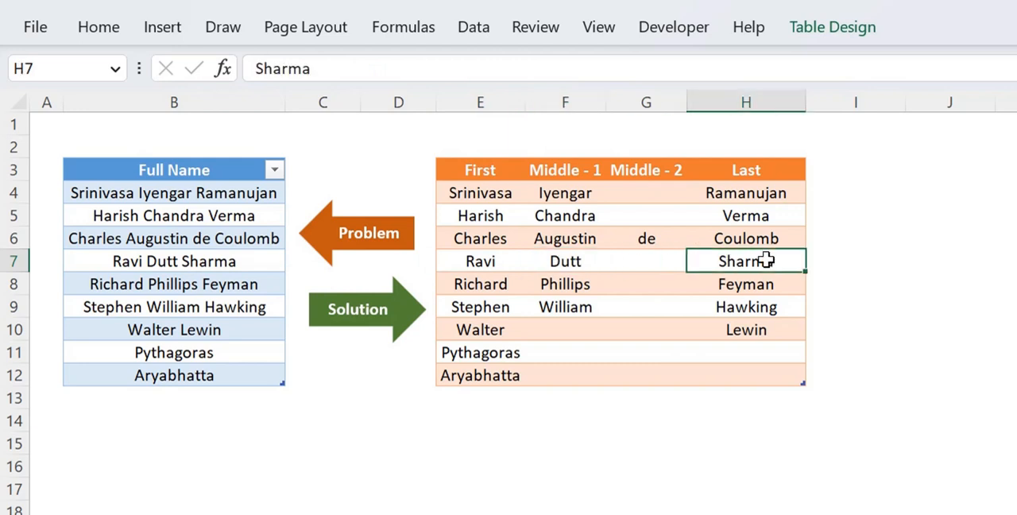
{"action": "left_click", "coordinate": [652, 265]}
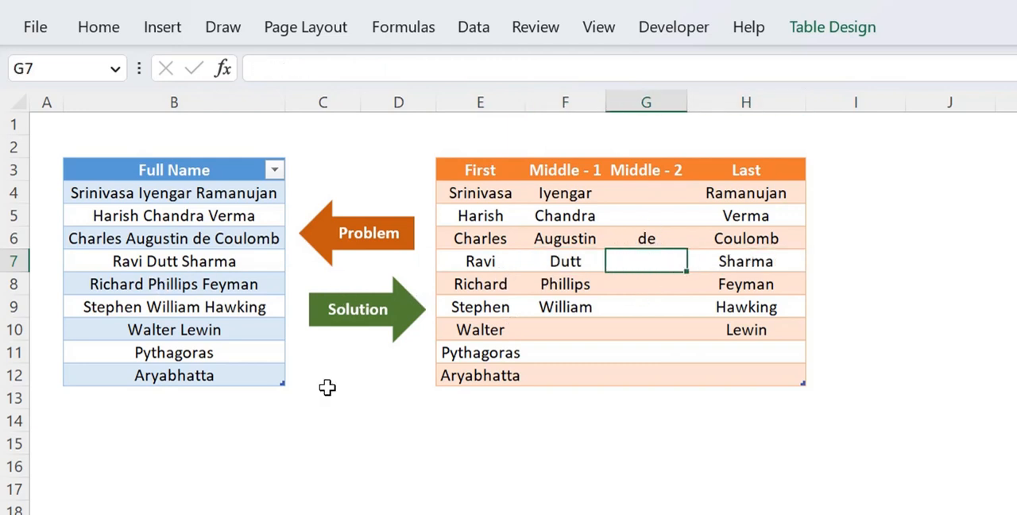
Step: Examine how the two-word name in row 10 and the single-word names in rows 11 and 12 fill the solution columns
{"action": "left_click", "coordinate": [260, 334]}
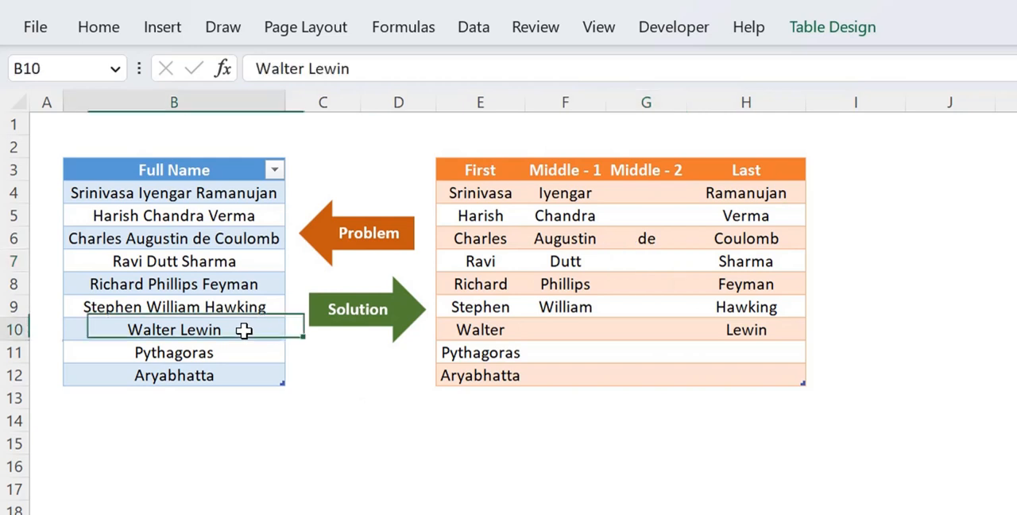
{"action": "left_click", "coordinate": [473, 335]}
{"action": "left_click", "coordinate": [755, 330]}
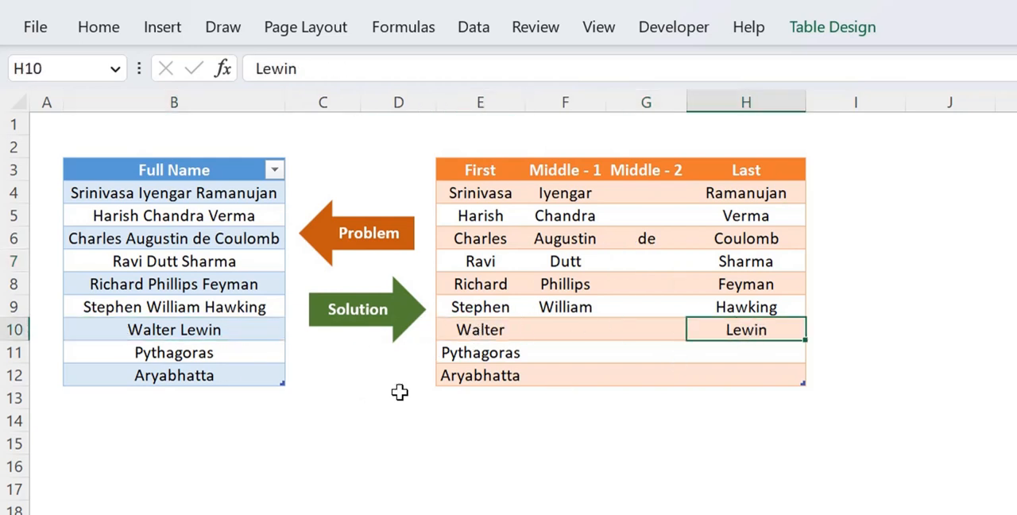
{"action": "left_click", "coordinate": [274, 352]}
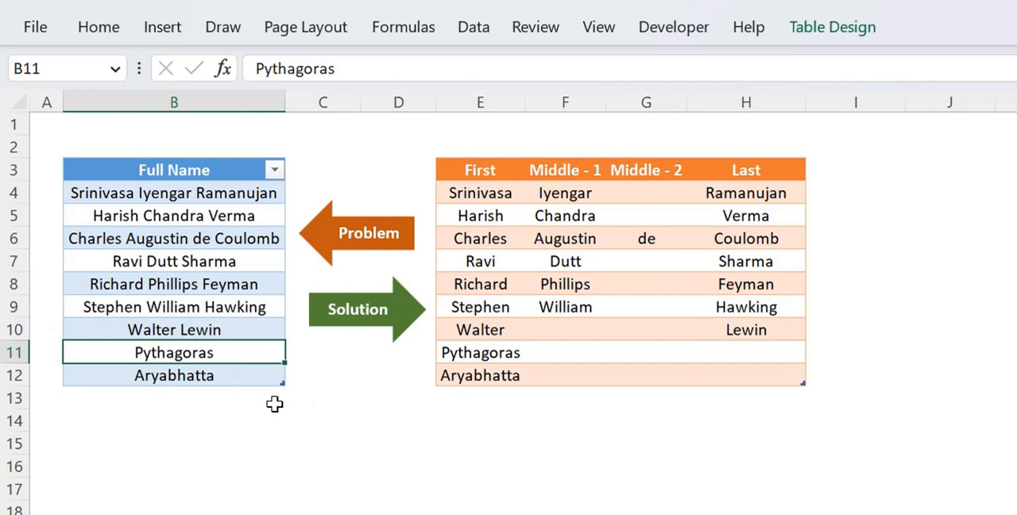
{"action": "left_click", "coordinate": [483, 354]}
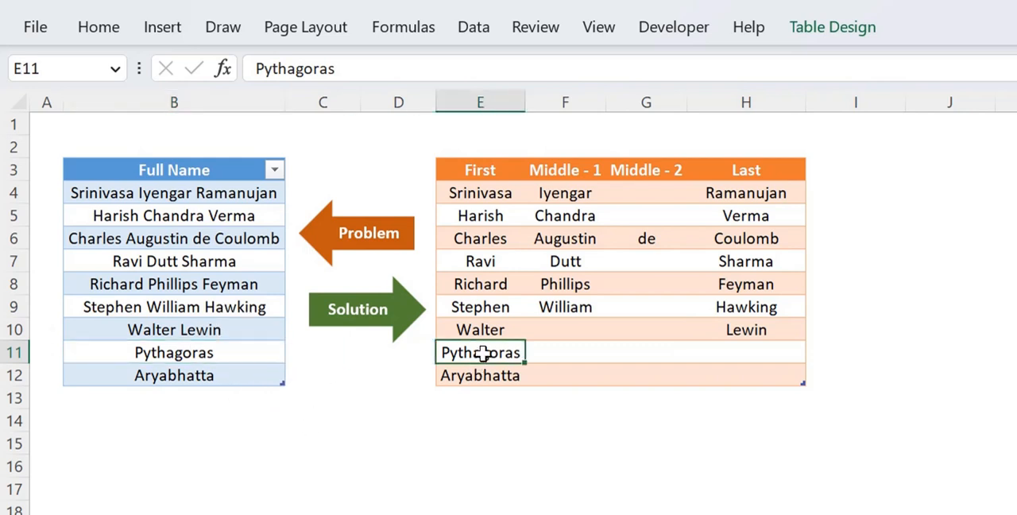
{"action": "left_click_drag", "start_coordinate": [483, 354], "coordinate": [490, 376]}
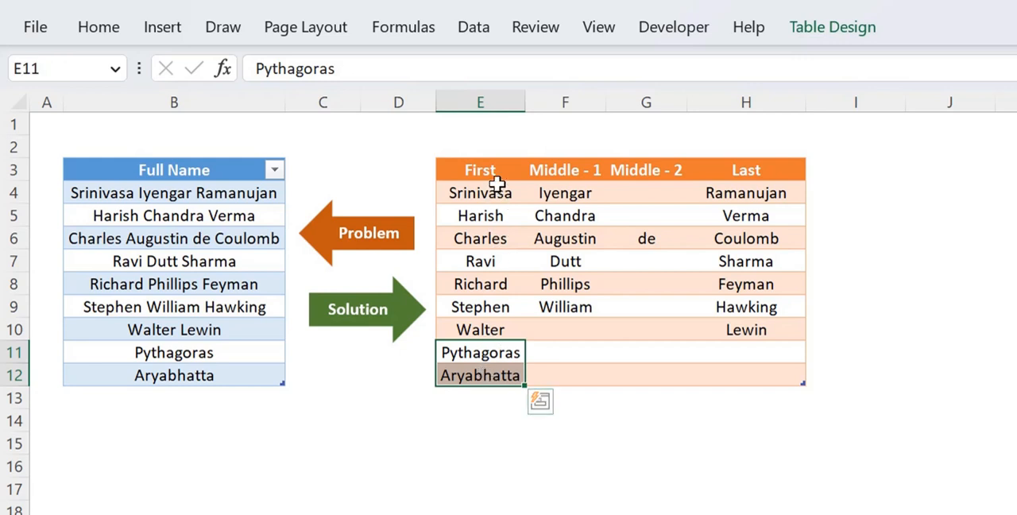
{"action": "left_click", "coordinate": [586, 358]}
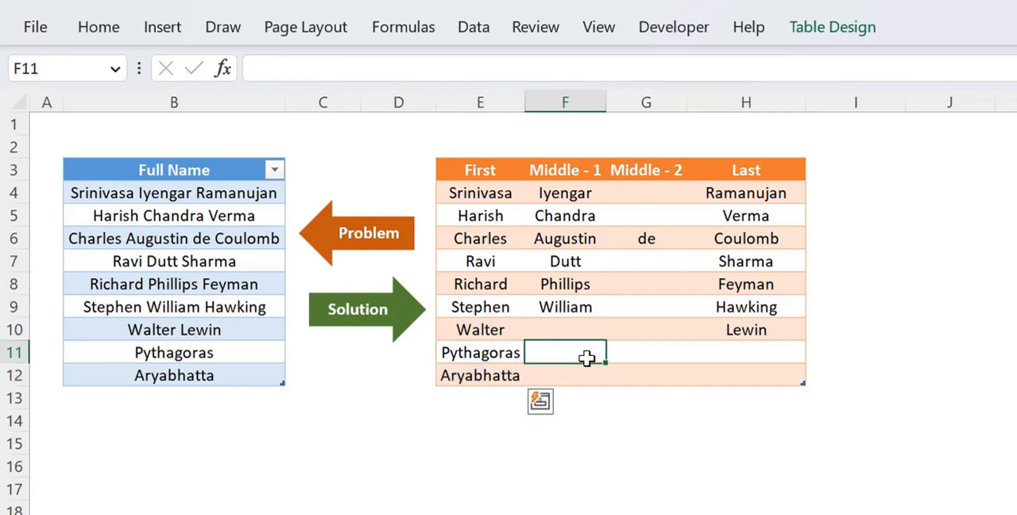
{"action": "left_click_drag", "start_coordinate": [586, 358], "coordinate": [754, 377]}
{"action": "left_click", "coordinate": [196, 379]}
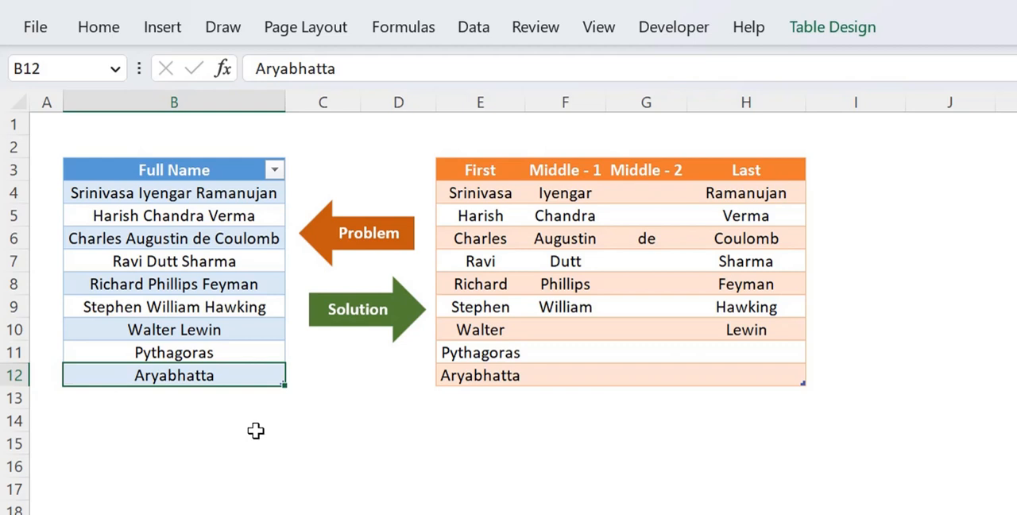
Step: Load the Full Name table into the Power Query Editor and remove the Changed Type step
{"action": "left_click", "coordinate": [237, 288]}
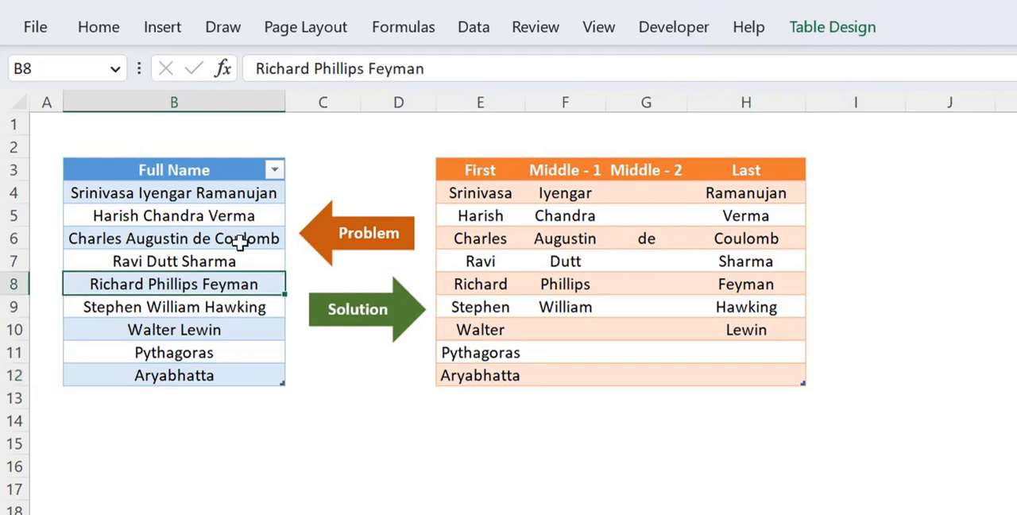
{"action": "left_click", "coordinate": [484, 38]}
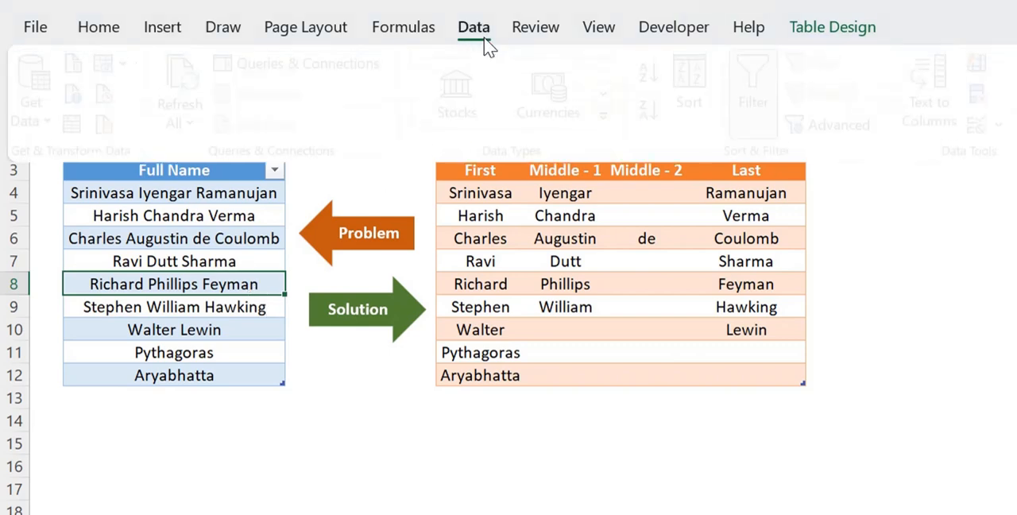
{"action": "left_click", "coordinate": [76, 126]}
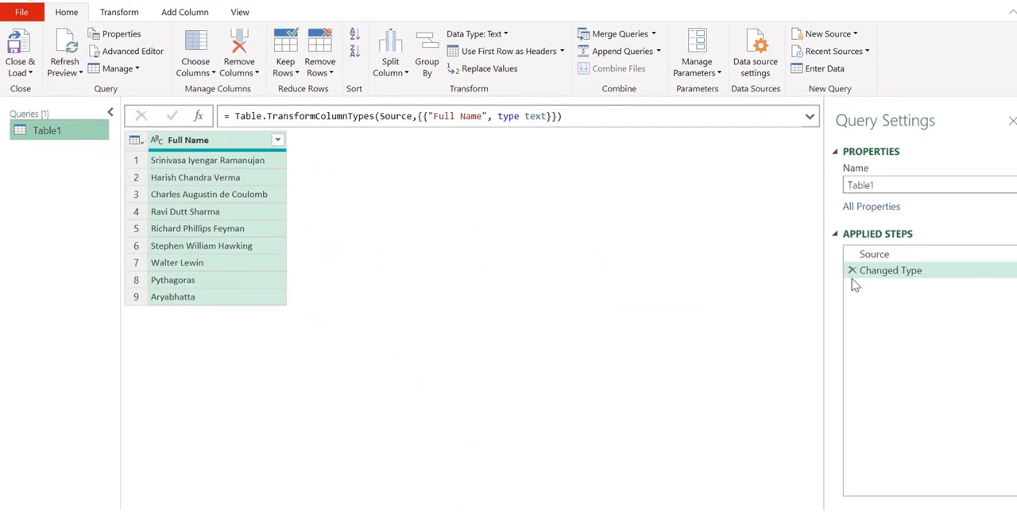
{"action": "left_click", "coordinate": [852, 271]}
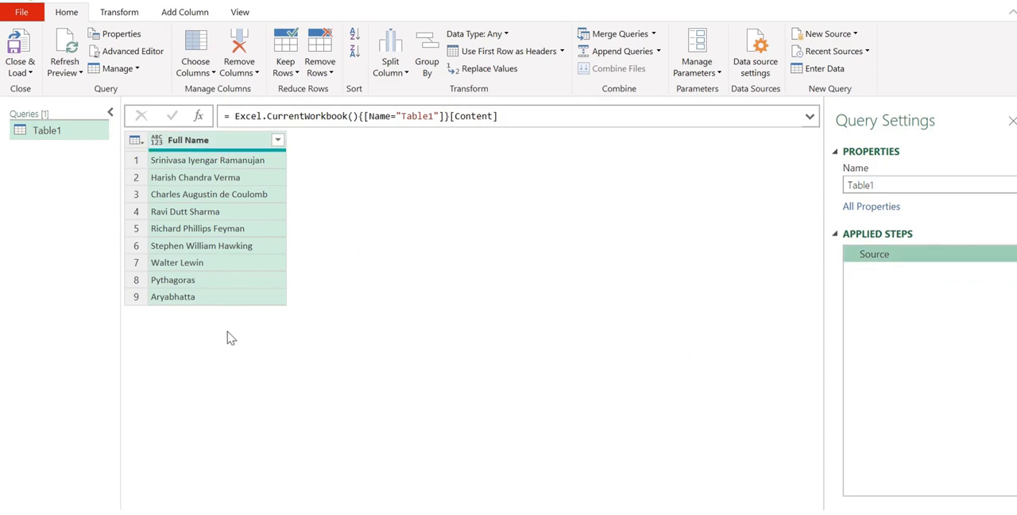
Step: Start a new custom column in the Table1 query and name it Split
{"action": "left_click", "coordinate": [183, 13]}
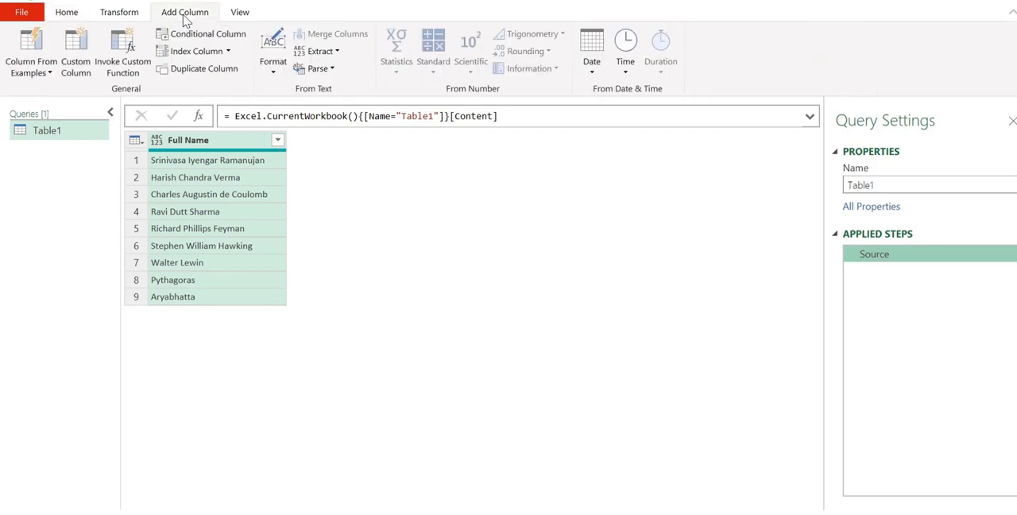
{"action": "left_click", "coordinate": [79, 75]}
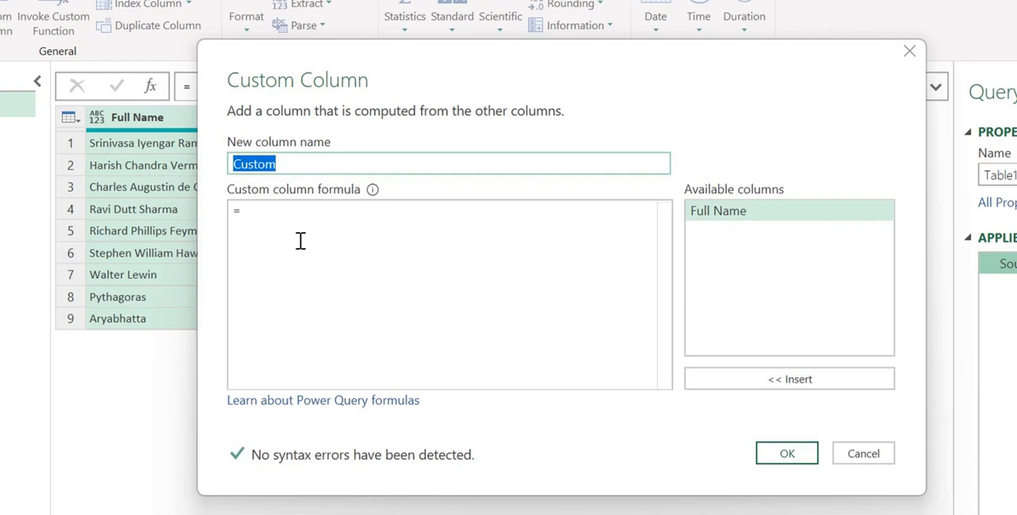
{"action": "type", "text": "Split"}
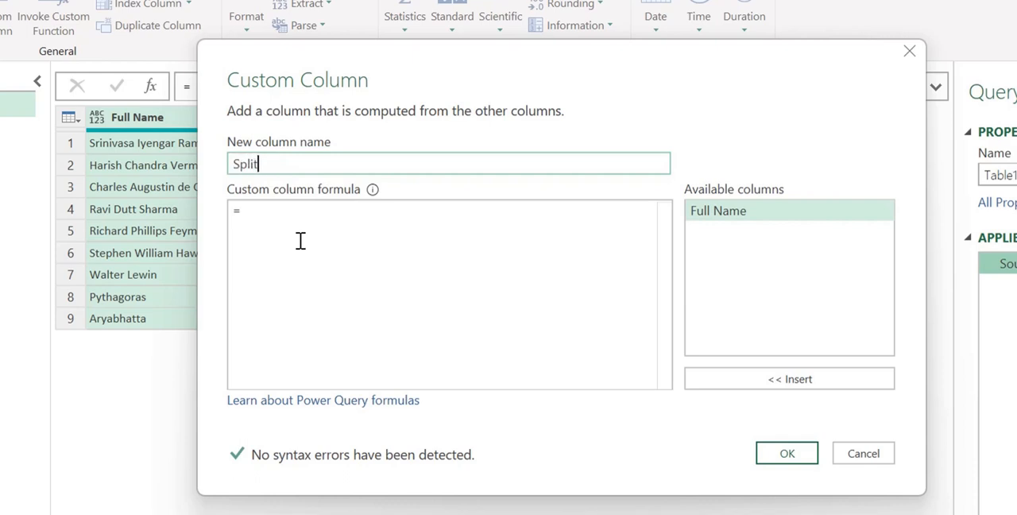
Step: Define the Split column with the formula Text.Split([Full Name]," ") and create it
{"action": "left_click", "coordinate": [310, 284]}
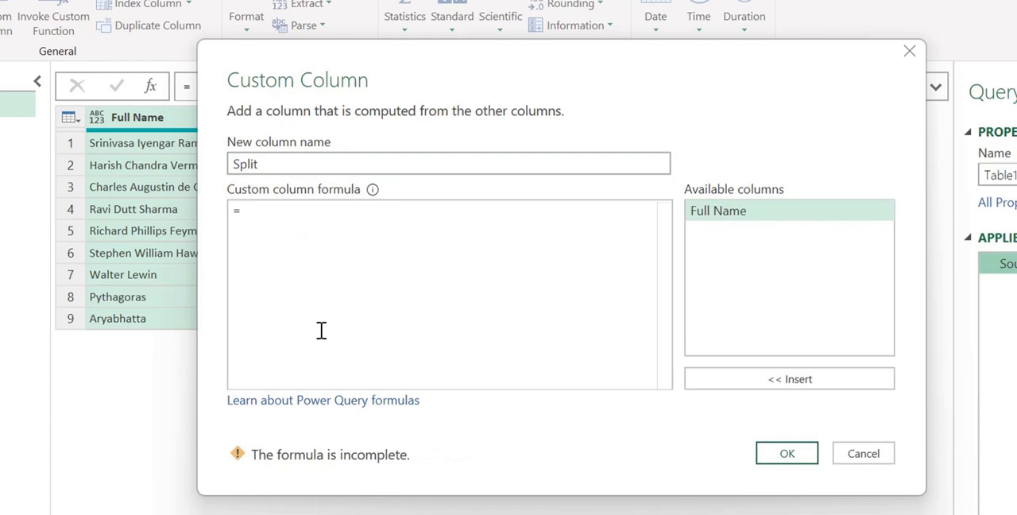
{"action": "type", "text": "t"}
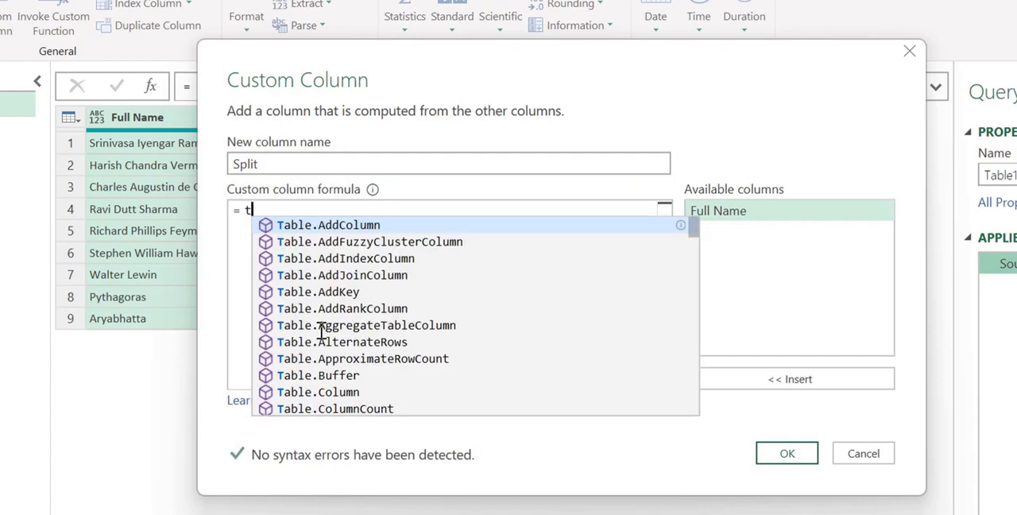
{"action": "type", "text": "extspl"}
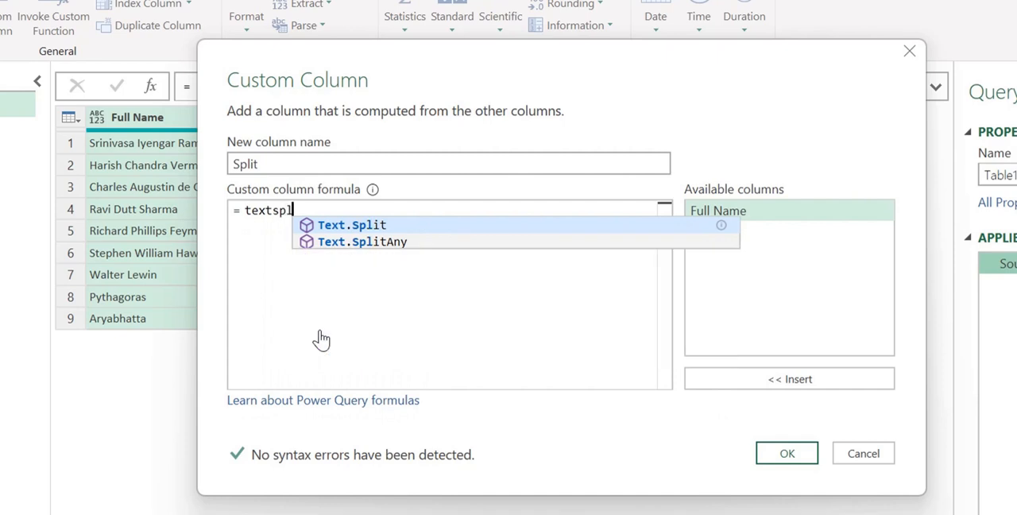
{"action": "key", "text": "Tab"}
{"action": "type", "text": "("}
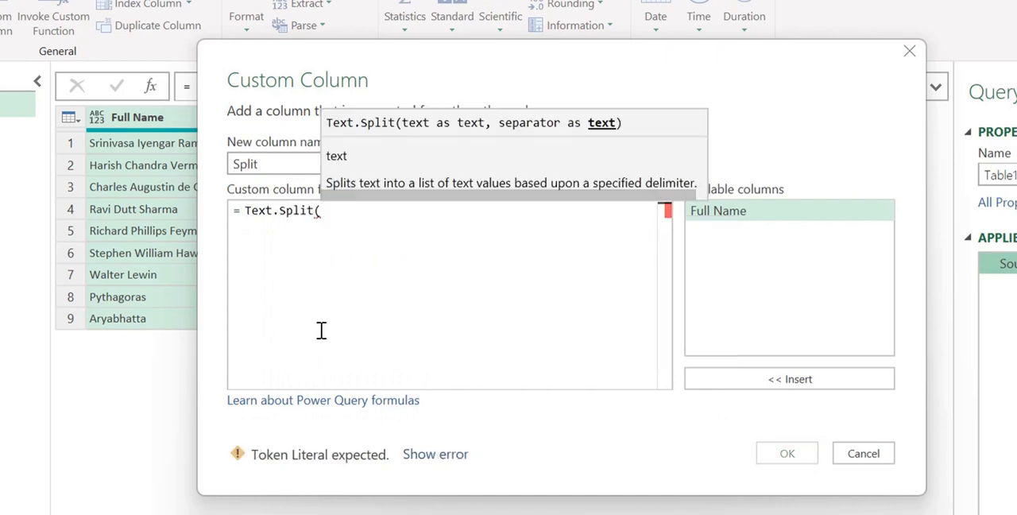
{"action": "double_click", "coordinate": [725, 212]}
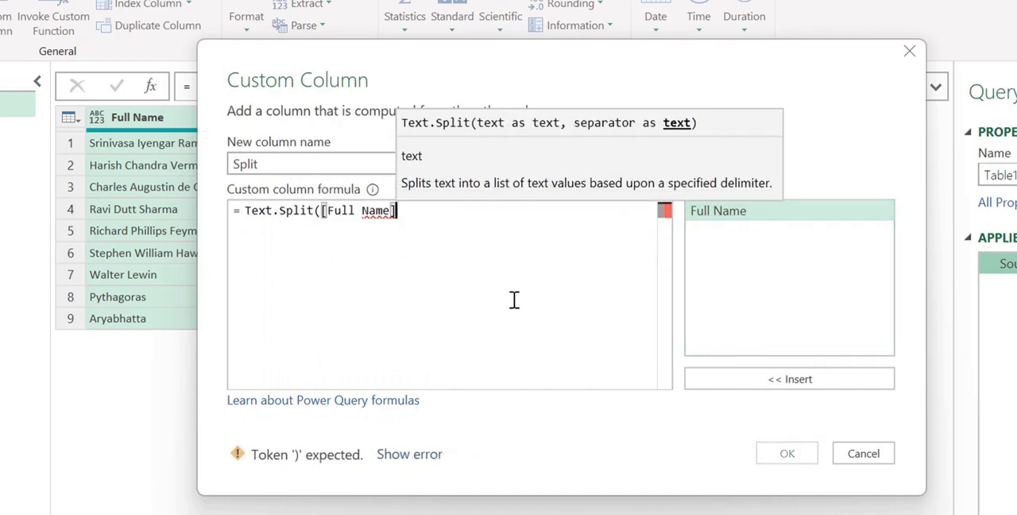
{"action": "type", "text": ","}
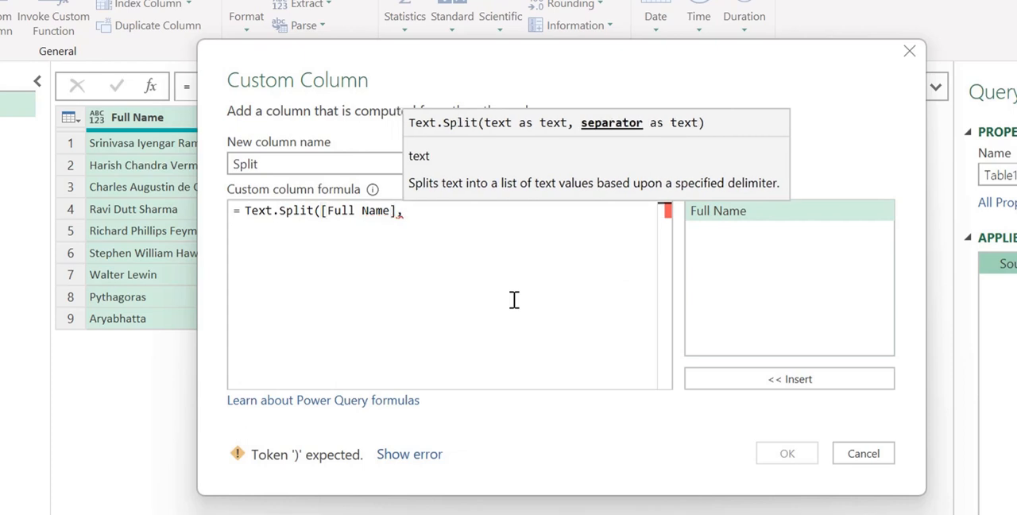
{"action": "type", "text": "\" \""}
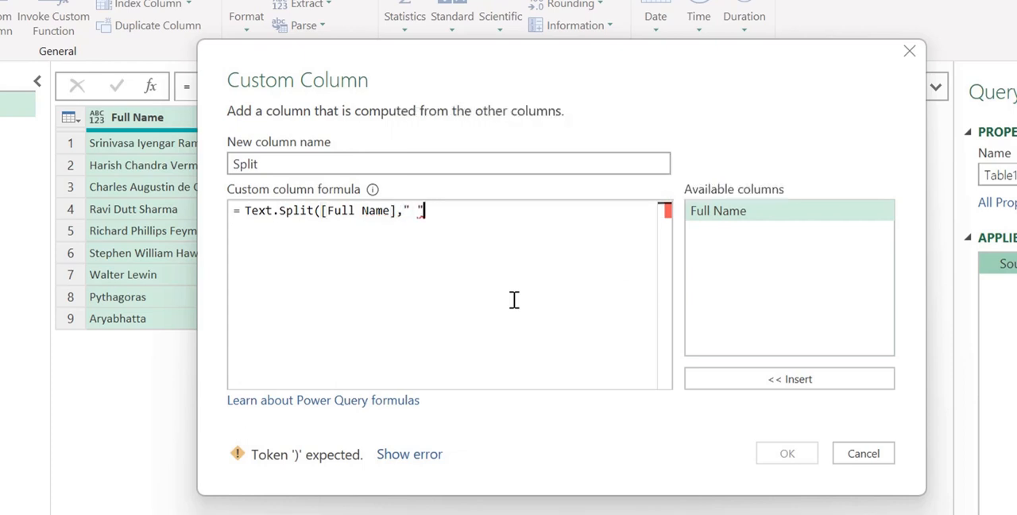
{"action": "type", "text": ")"}
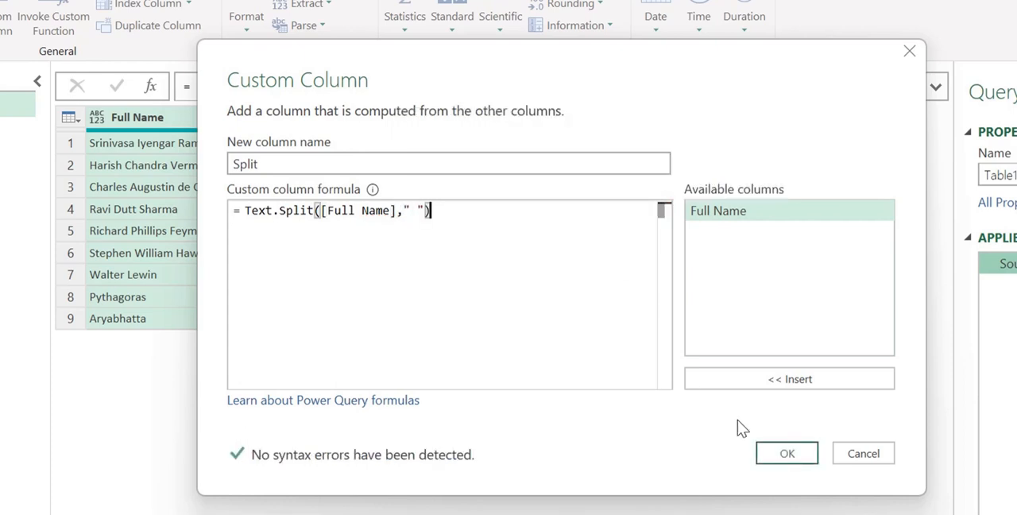
{"action": "left_click", "coordinate": [783, 453]}
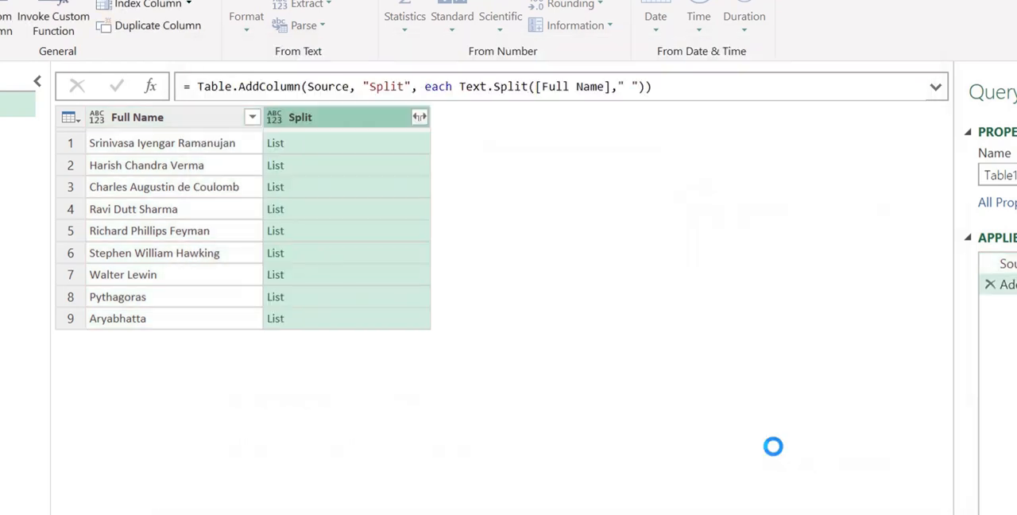
Step: Preview the split word lists in the Split column for several rows, enlarging the preview area to read them
{"action": "left_click", "coordinate": [304, 145]}
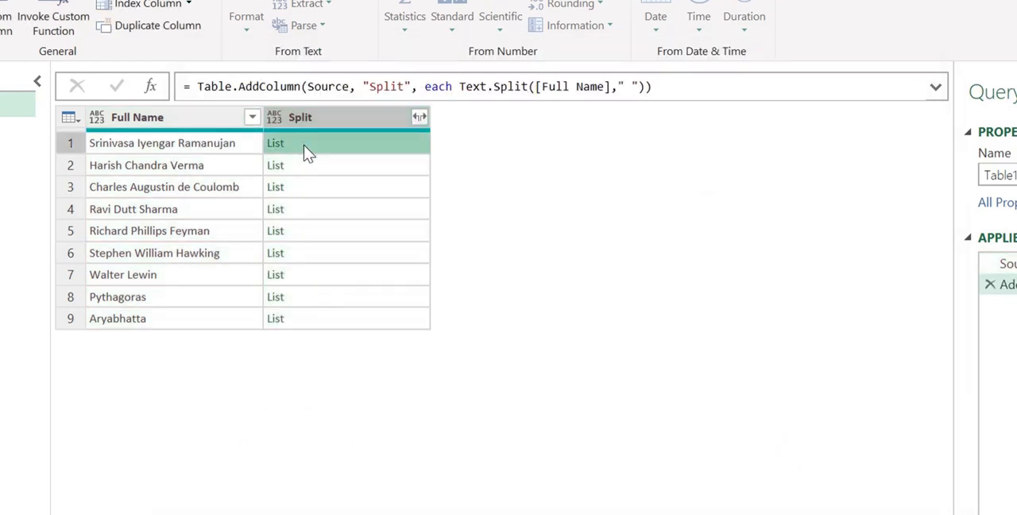
{"action": "left_click_drag", "start_coordinate": [358, 475], "coordinate": [358, 392]}
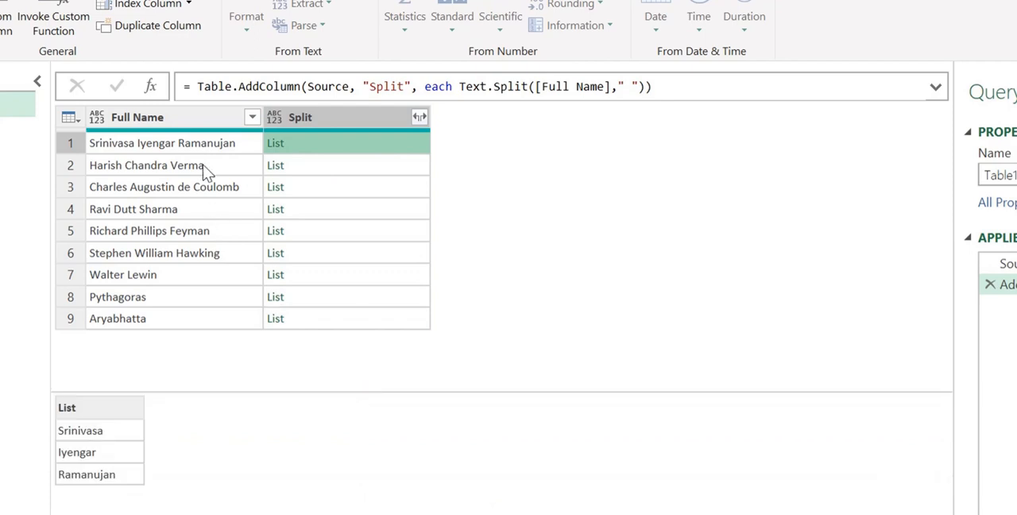
{"action": "left_click", "coordinate": [182, 142]}
{"action": "left_click", "coordinate": [310, 145]}
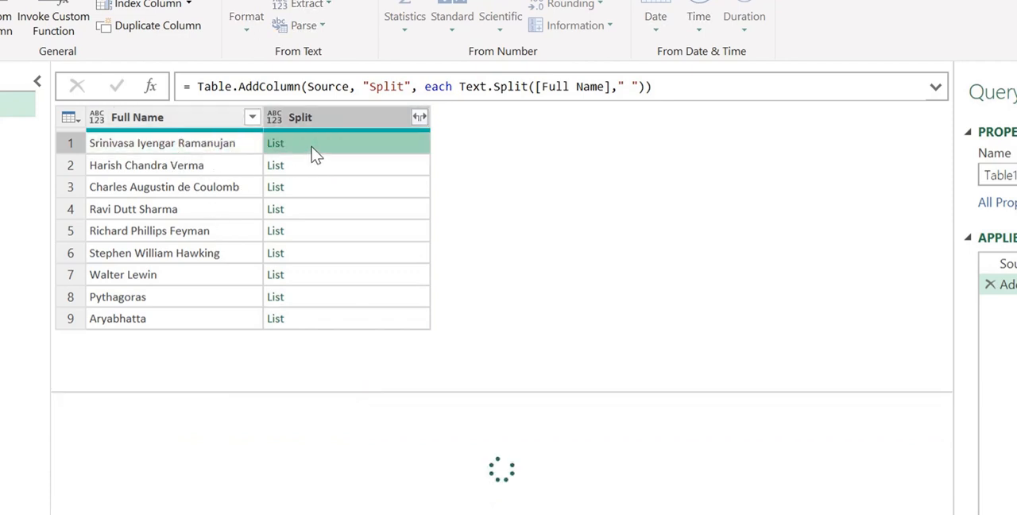
{"action": "key", "text": "Down"}
{"action": "key", "text": "Down"}
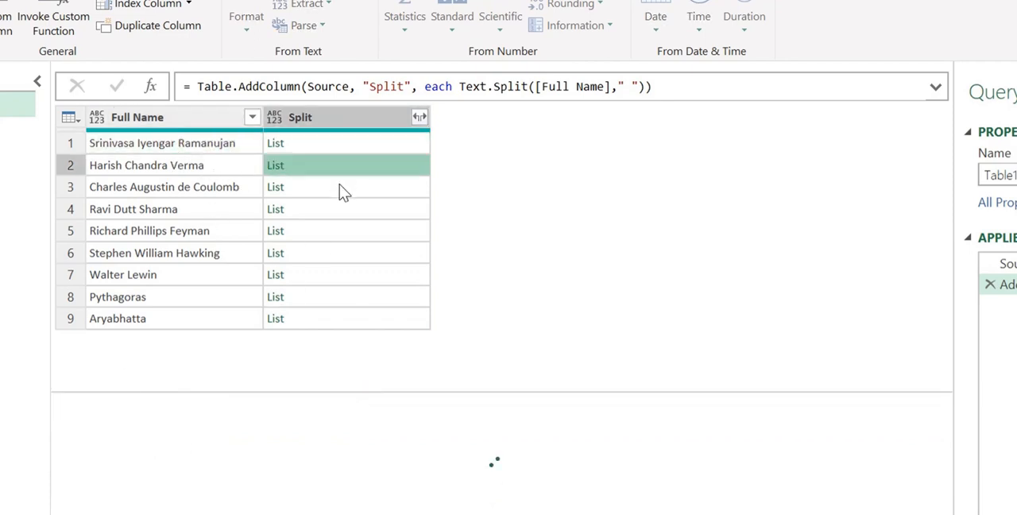
{"action": "left_click", "coordinate": [336, 208]}
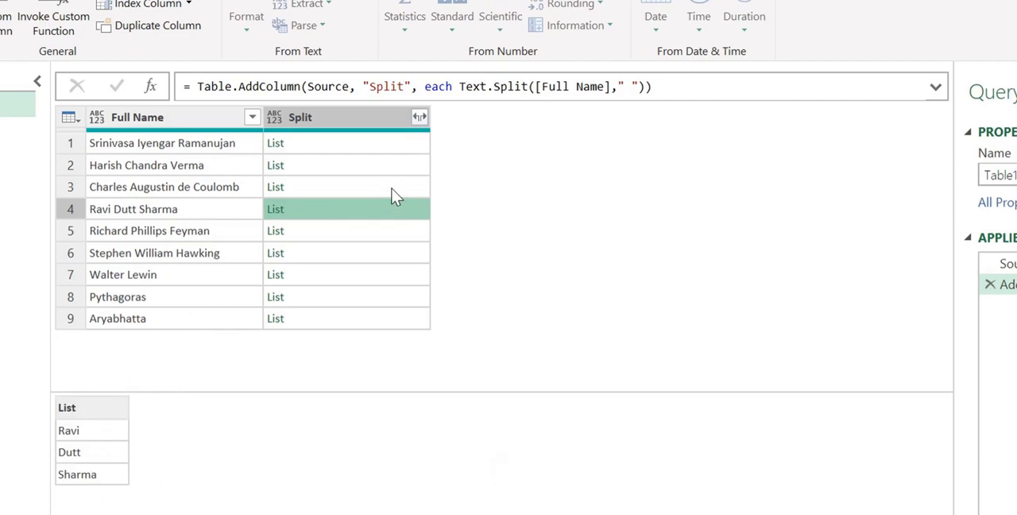
Step: Start a new custom column in the query and name it WordCount
{"action": "left_click", "coordinate": [7, 29]}
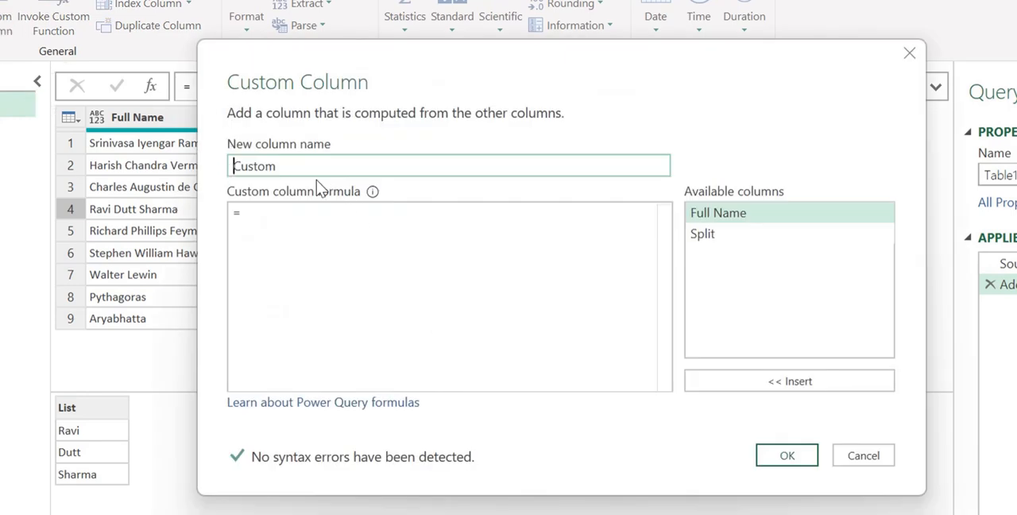
{"action": "left_click", "coordinate": [287, 167]}
{"action": "double_click", "coordinate": [288, 167]}
{"action": "type", "text": "W"}
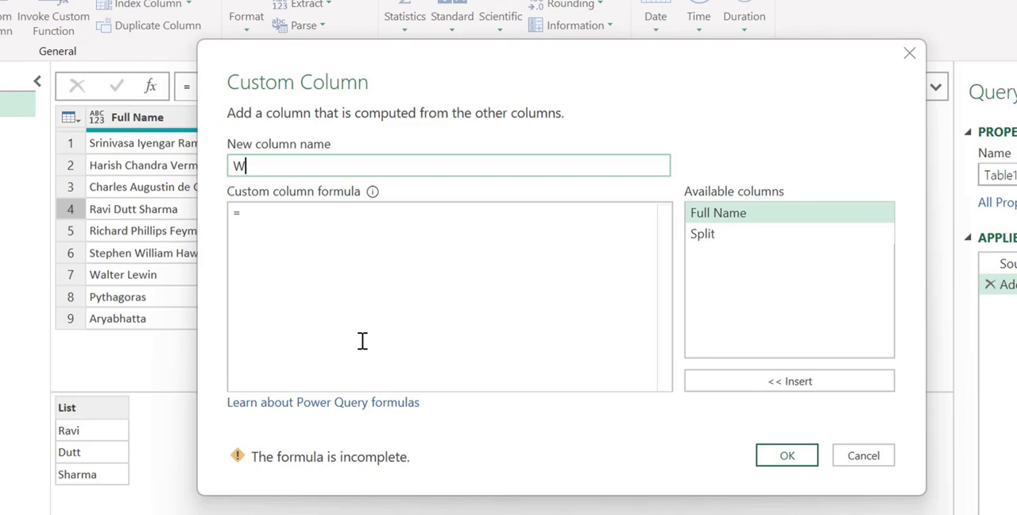
{"action": "type", "text": "ordCount"}
Step: Define the WordCount column with the formula List.Count([Split]) and create it
{"action": "left_click", "coordinate": [389, 256]}
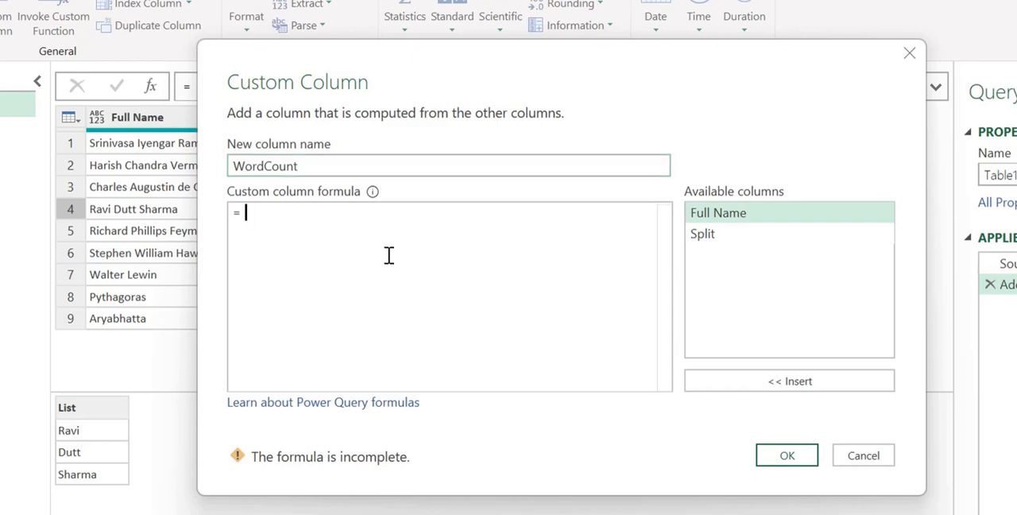
{"action": "type", "text": "li"}
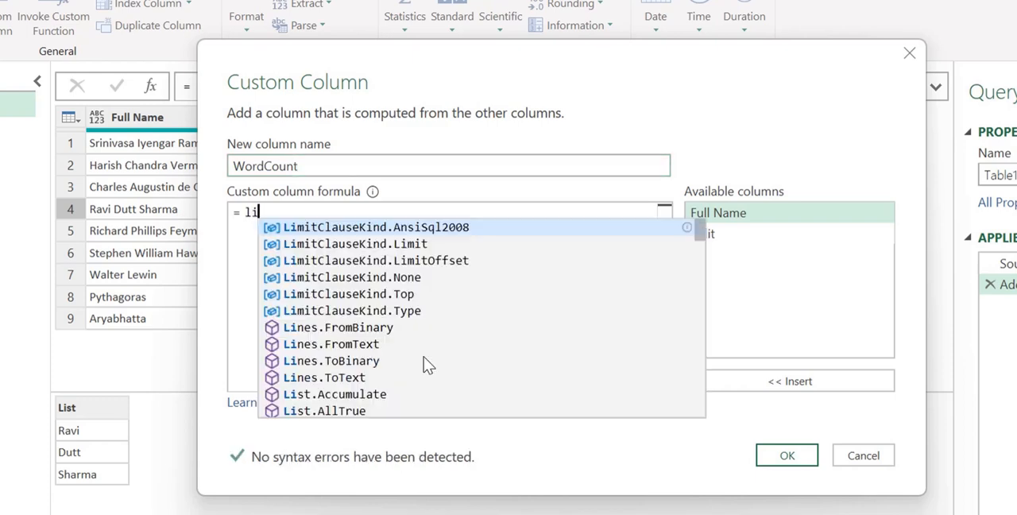
{"action": "type", "text": "stcoun"}
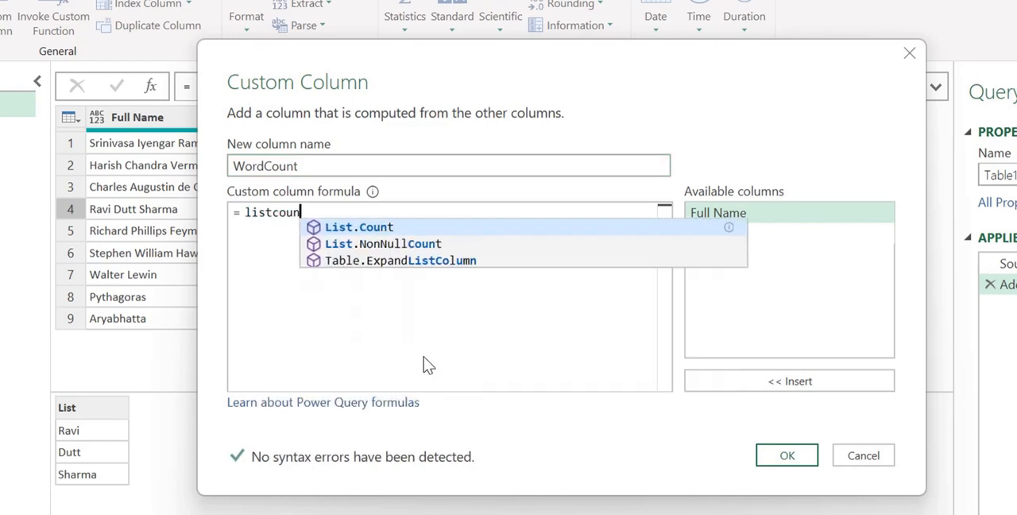
{"action": "key", "text": "Tab"}
{"action": "type", "text": "("}
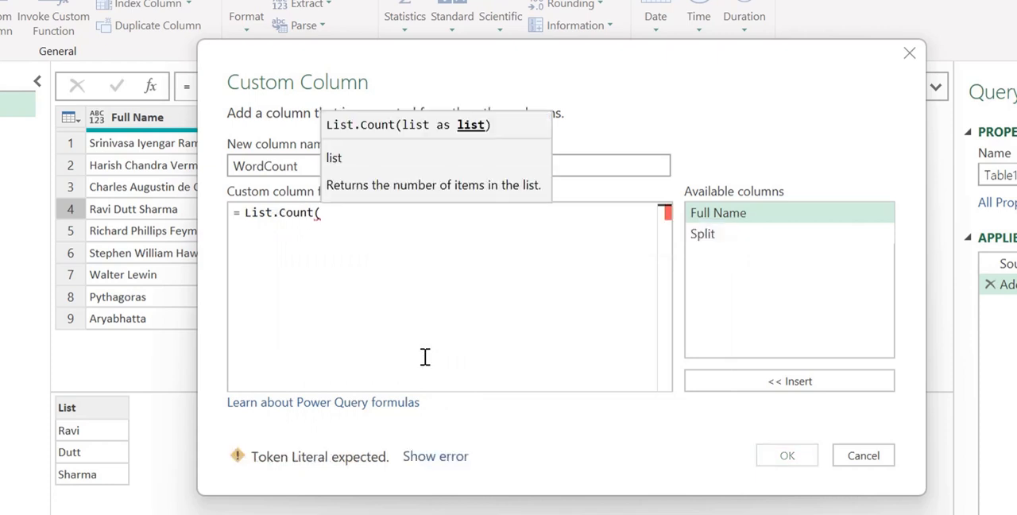
{"action": "double_click", "coordinate": [723, 235]}
{"action": "left_click", "coordinate": [461, 300]}
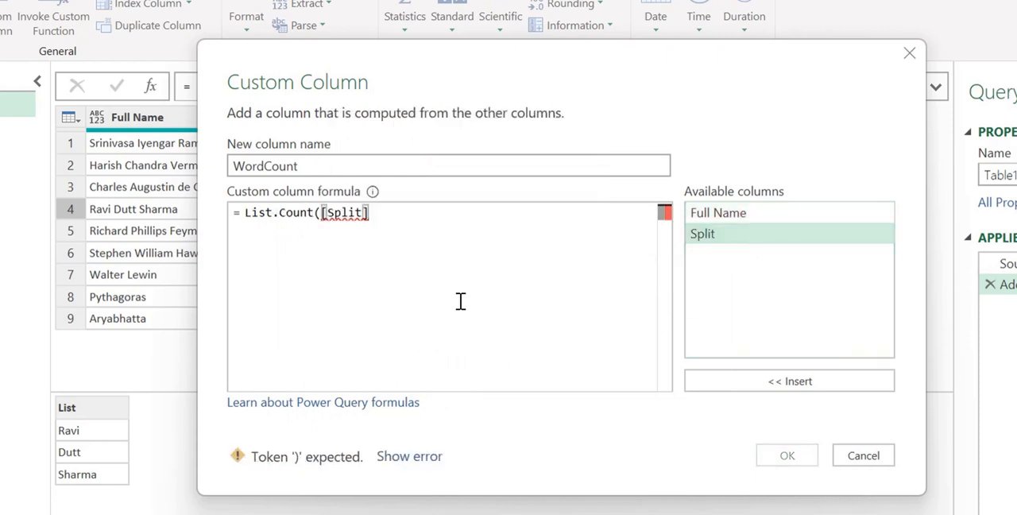
{"action": "type", "text": ")"}
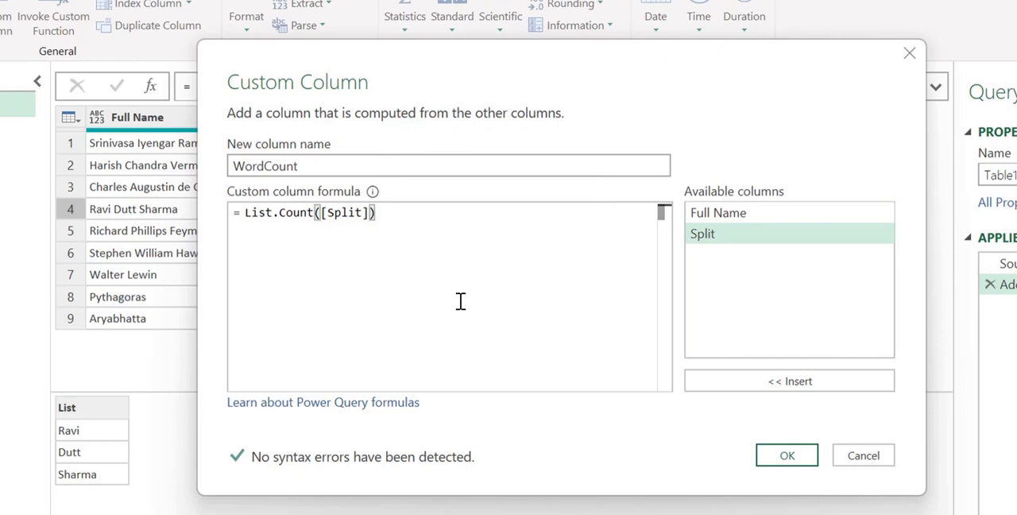
{"action": "left_click", "coordinate": [786, 455]}
Step: Compare the WordCount values with the full names in rows containing one, two, three and four words
{"action": "left_click", "coordinate": [523, 147]}
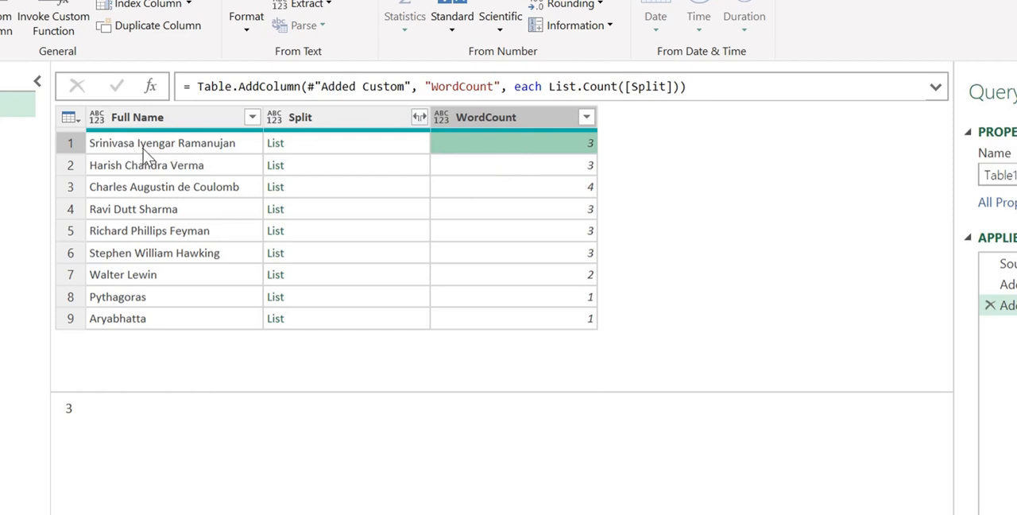
{"action": "left_click", "coordinate": [475, 165]}
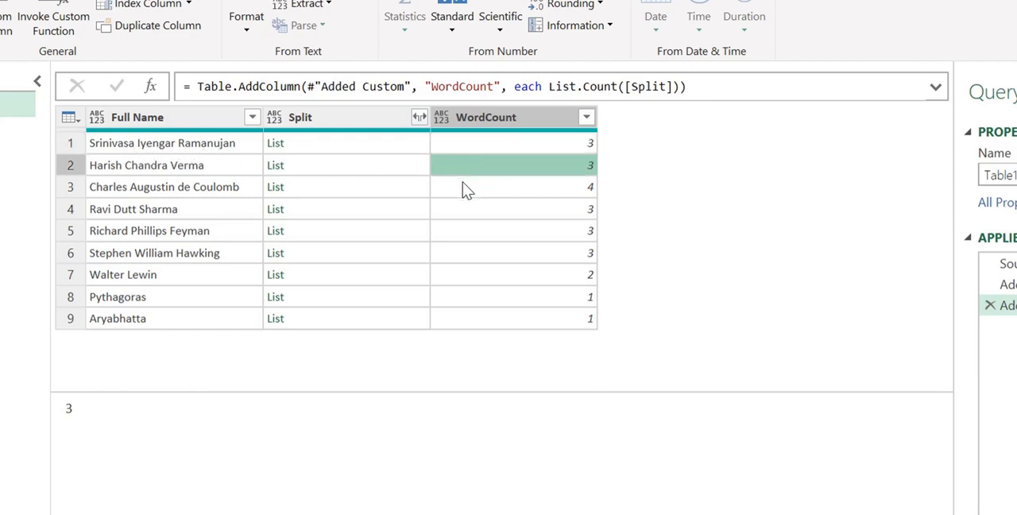
{"action": "left_click", "coordinate": [467, 189]}
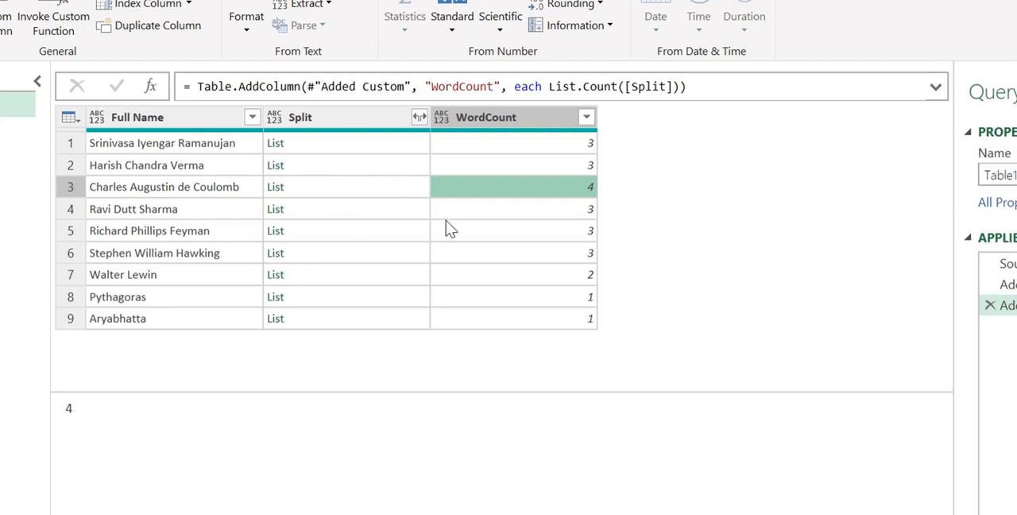
{"action": "left_click", "coordinate": [184, 148]}
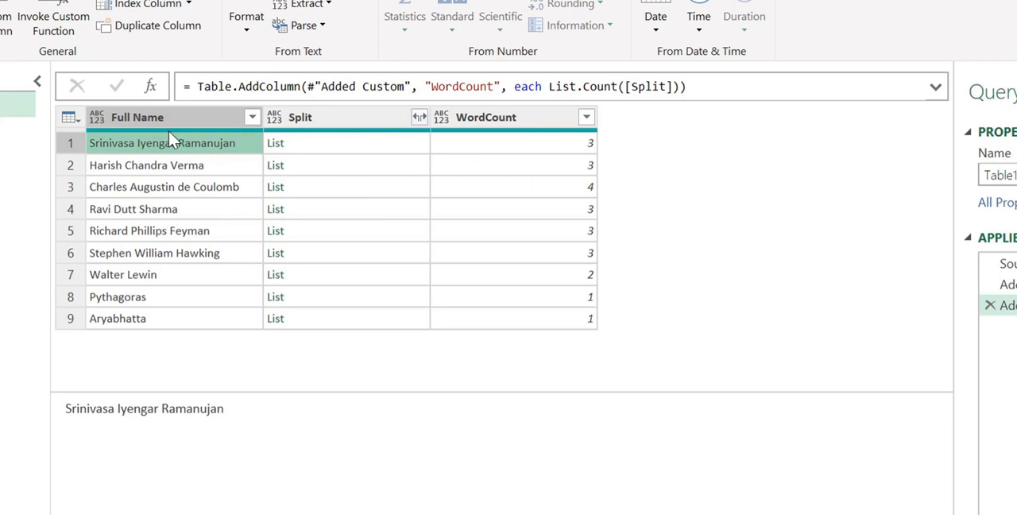
{"action": "left_click", "coordinate": [484, 140]}
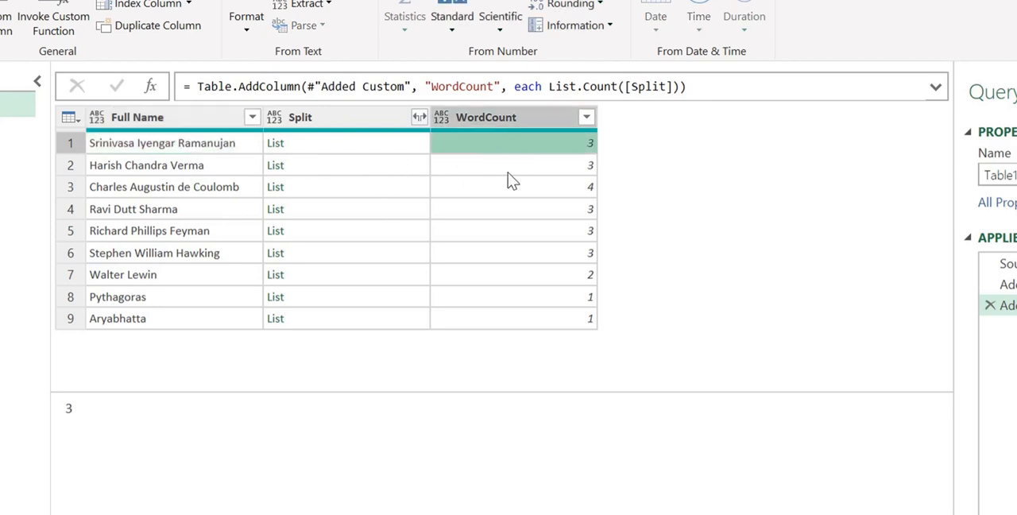
{"action": "left_click", "coordinate": [132, 187]}
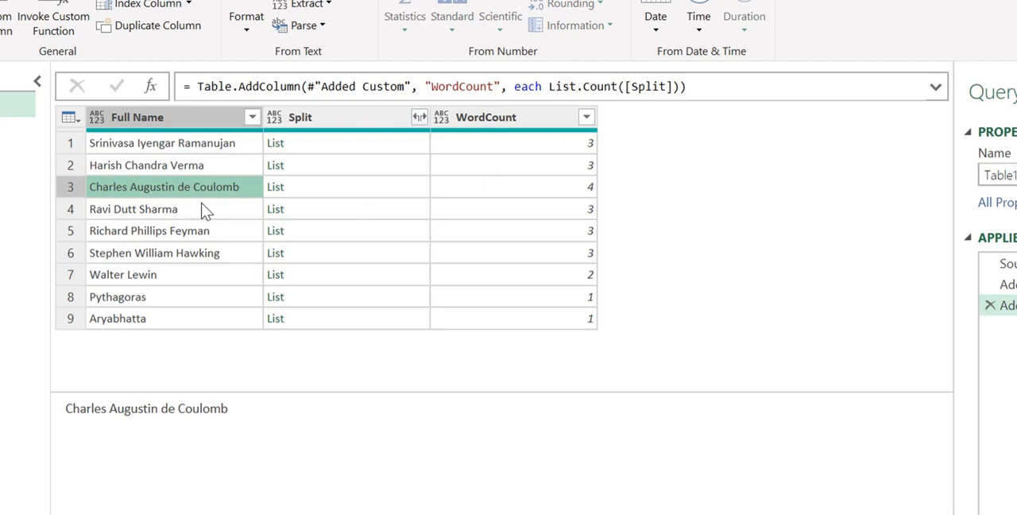
{"action": "left_click", "coordinate": [482, 191]}
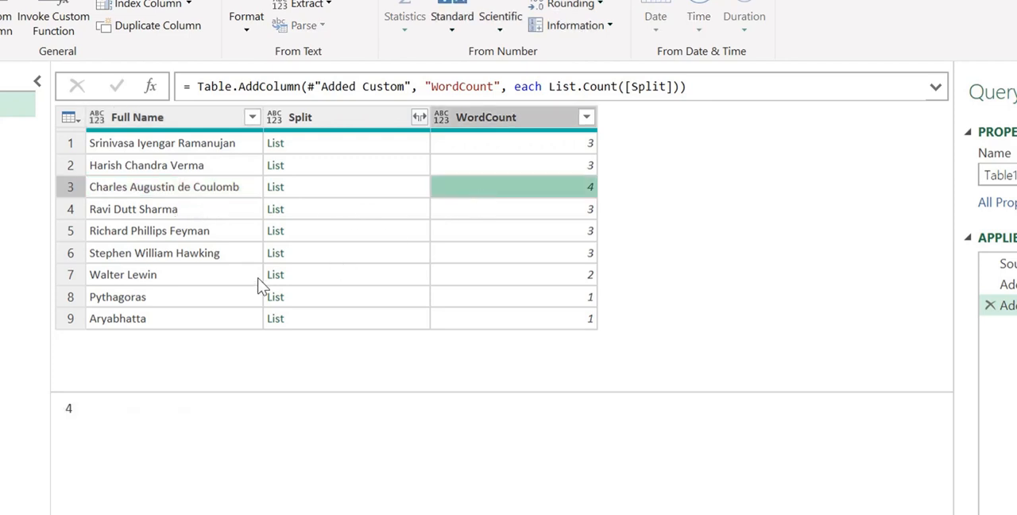
{"action": "left_click", "coordinate": [202, 277]}
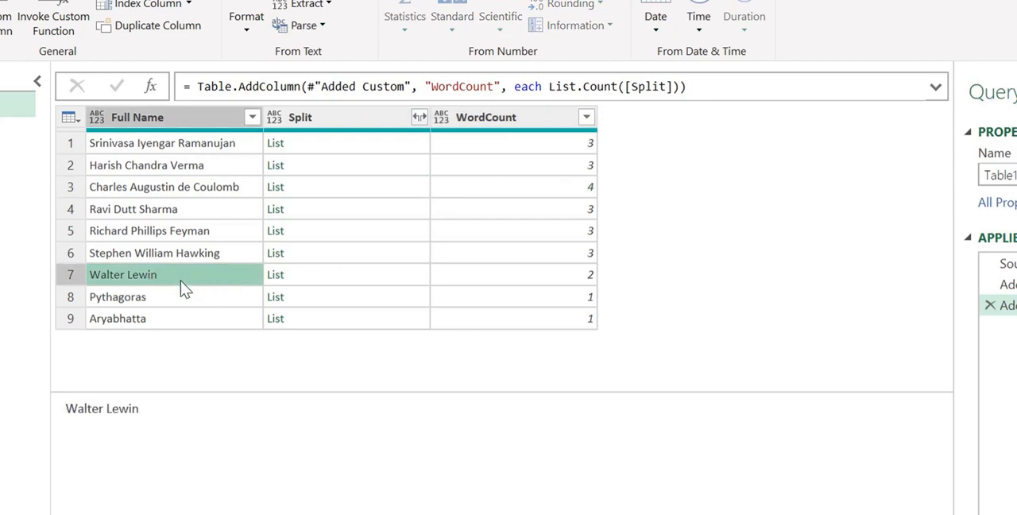
{"action": "left_click", "coordinate": [523, 275]}
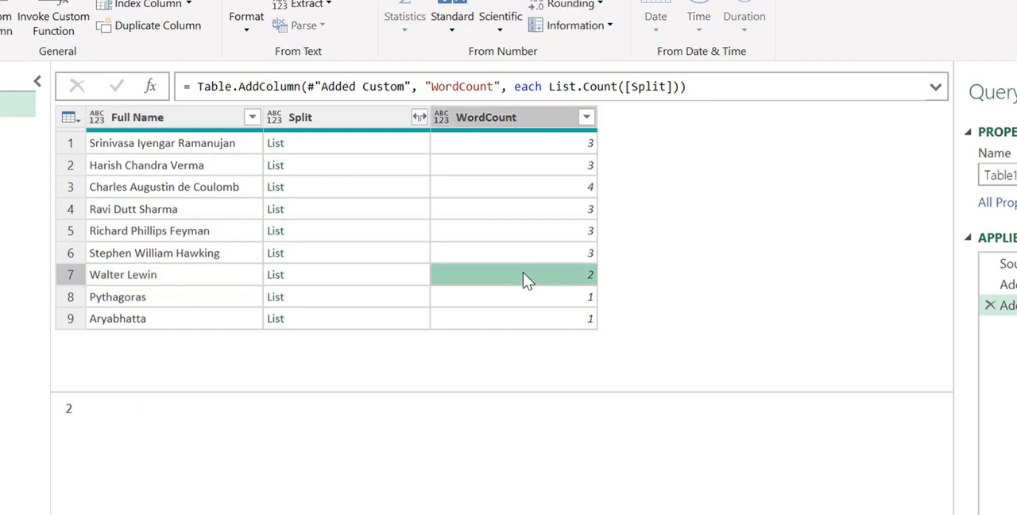
{"action": "left_click", "coordinate": [221, 304]}
{"action": "left_click", "coordinate": [211, 316]}
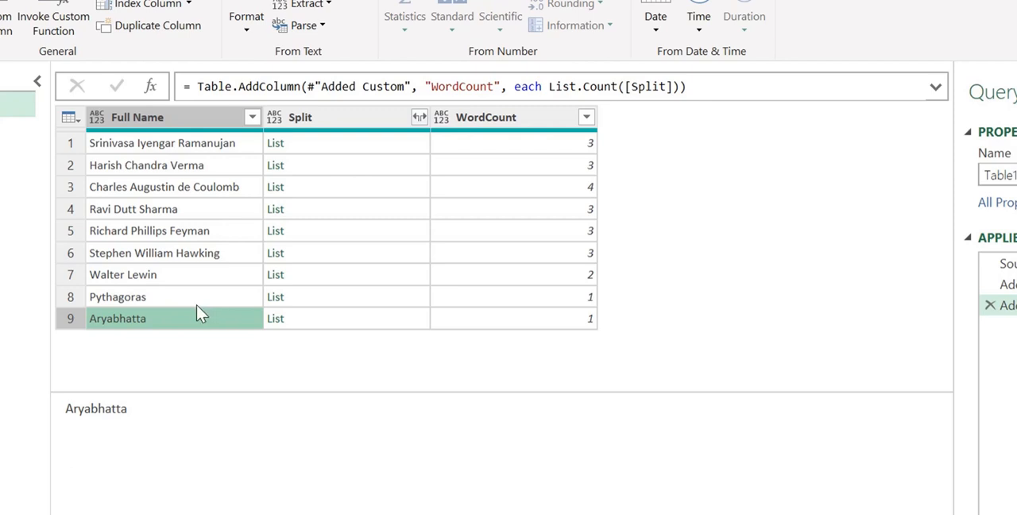
Step: Start another custom column in the query and name it FieldNames
{"action": "left_click", "coordinate": [3, 36]}
{"action": "left_click", "coordinate": [314, 164]}
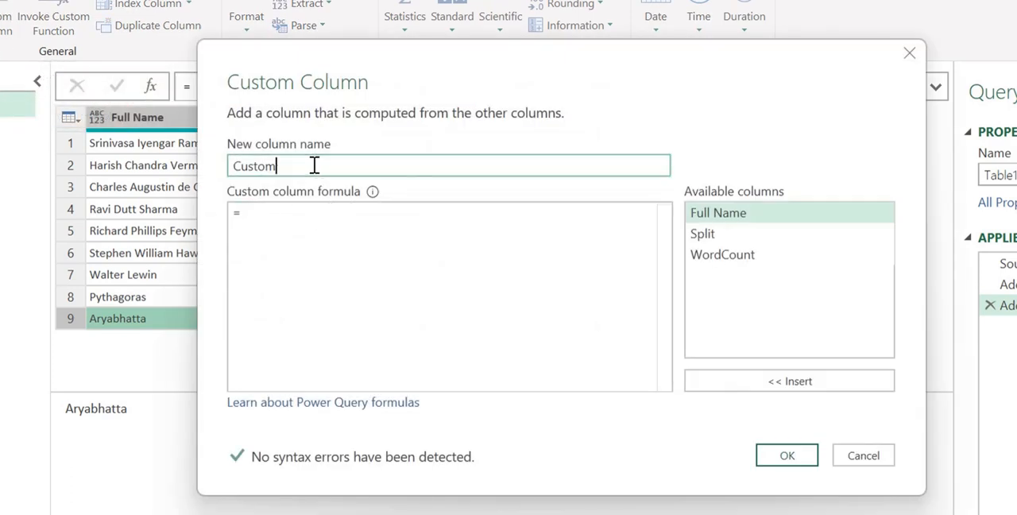
{"action": "double_click", "coordinate": [315, 164]}
{"action": "type", "text": "F"}
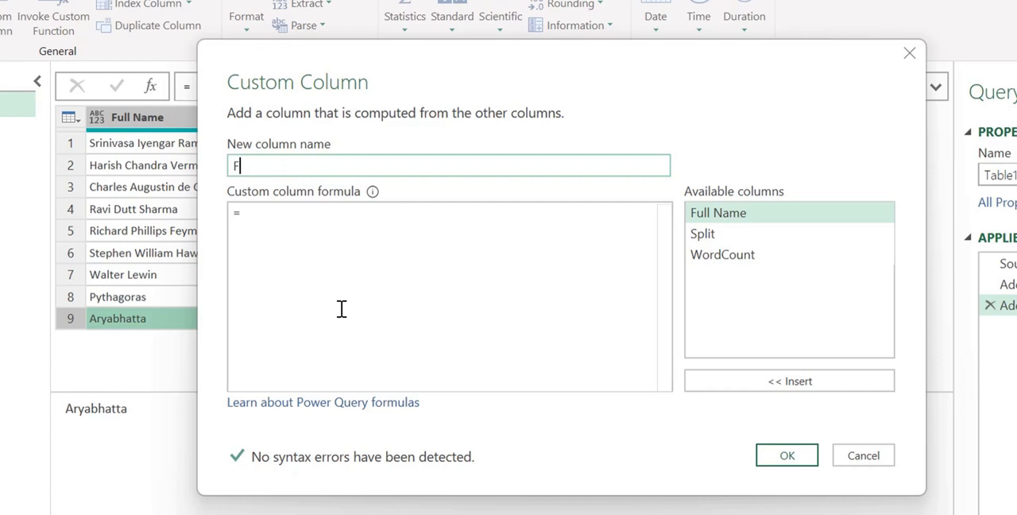
{"action": "type", "text": "ieldNames"}
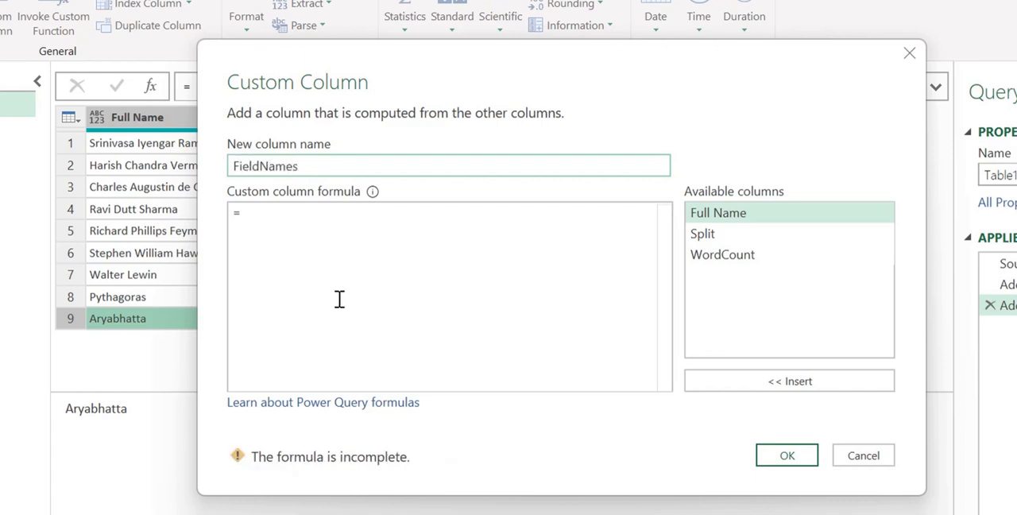
Step: Begin the FieldNames formula with the one-item list {"First"}
{"action": "left_click", "coordinate": [333, 270]}
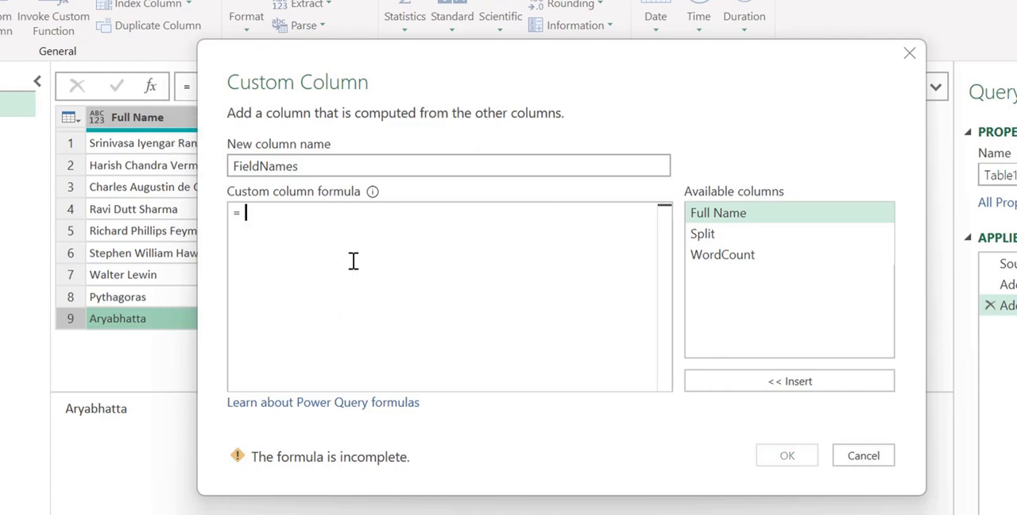
{"action": "type", "text": "{"}
{"action": "type", "text": "\"Fi"}
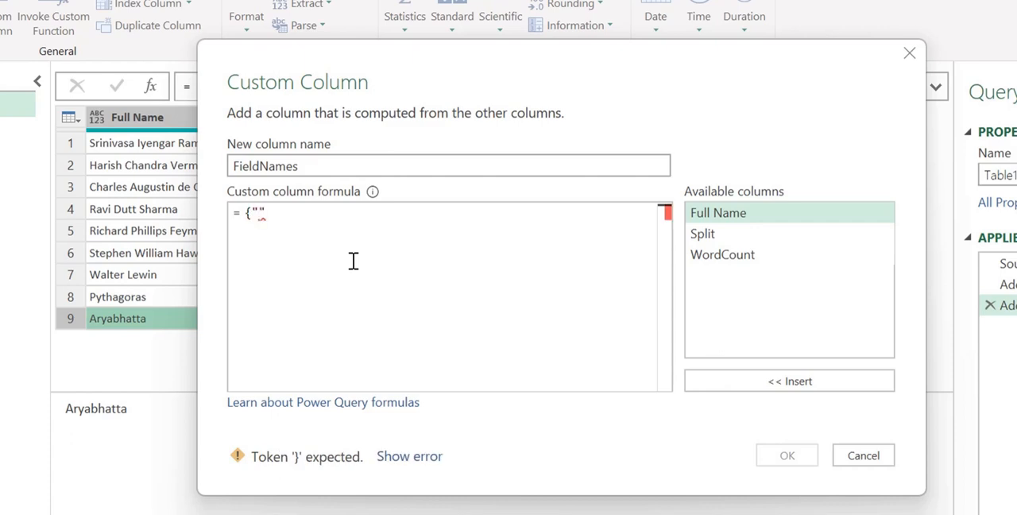
{"action": "type", "text": "rst\"}"}
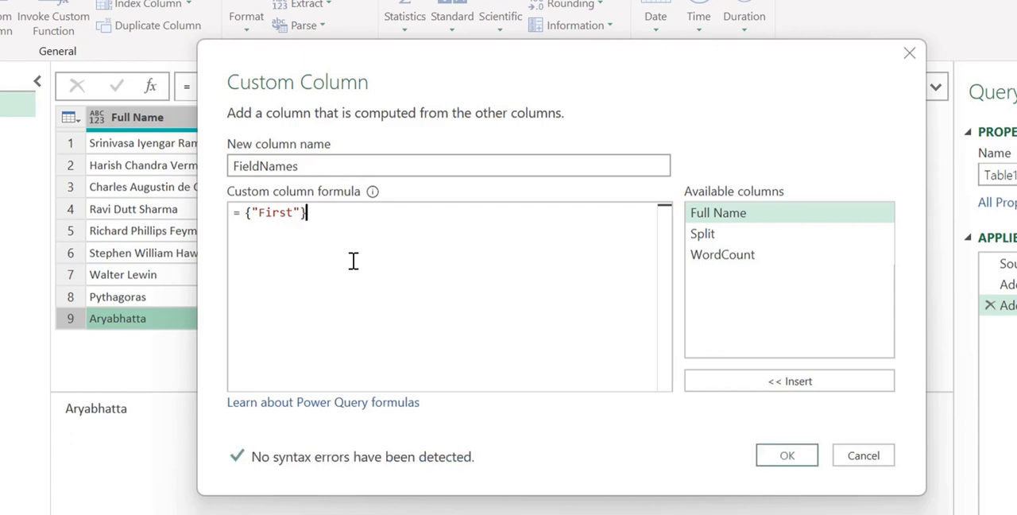
{"action": "type", "text": " &"}
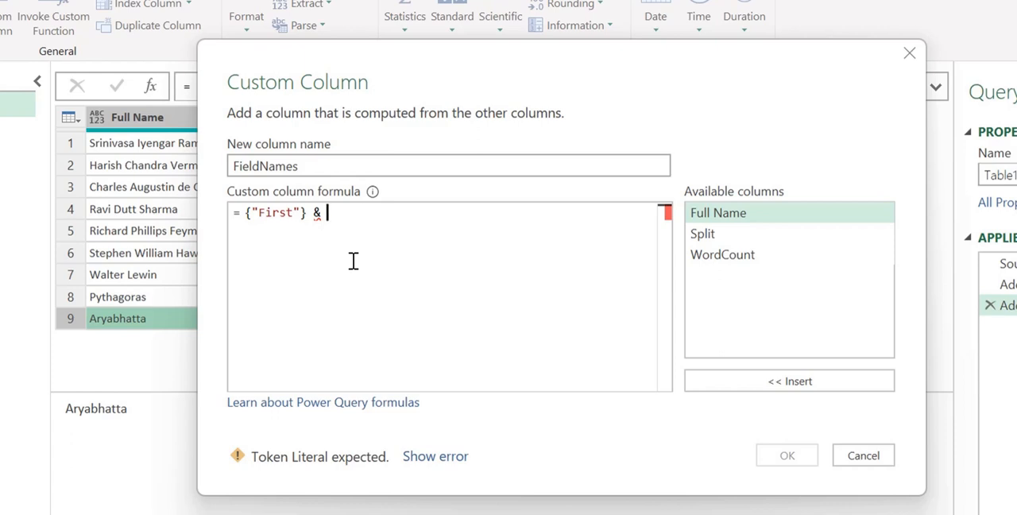
Step: Join a List.Transform function call to the {"First"} list in the FieldNames formula with &
{"action": "type", "text": "list"}
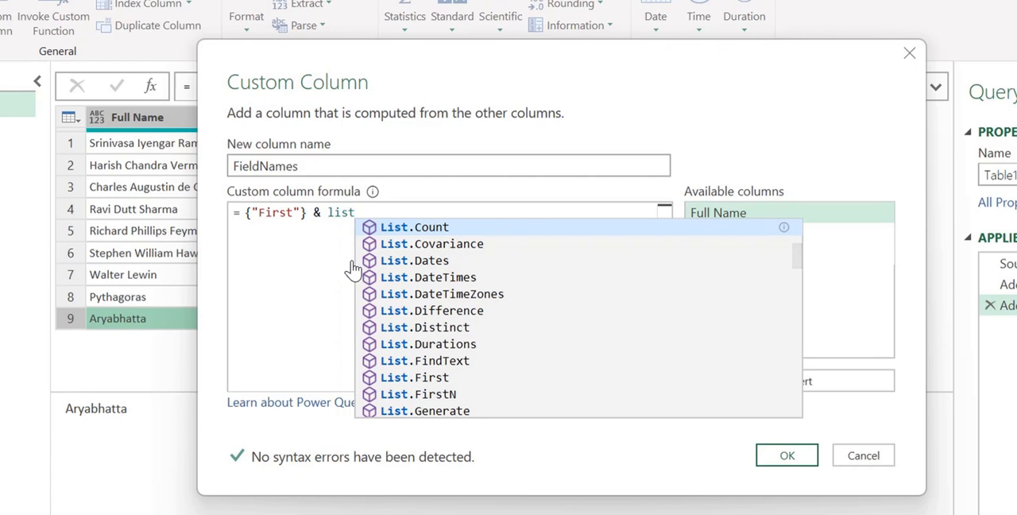
{"action": "type", "text": "tra"}
{"action": "key", "text": "Tab"}
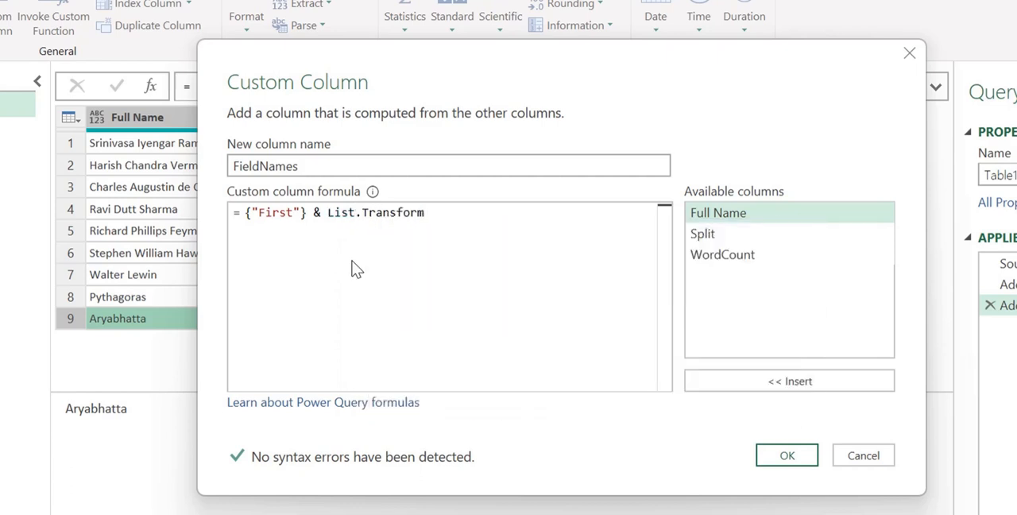
{"action": "type", "text": "("}
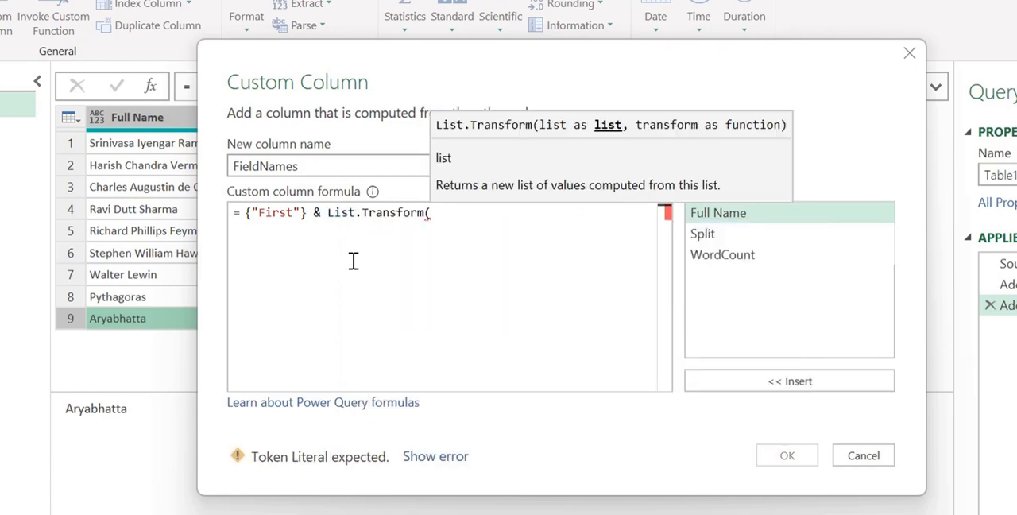
{"action": "type", "text": "{"}
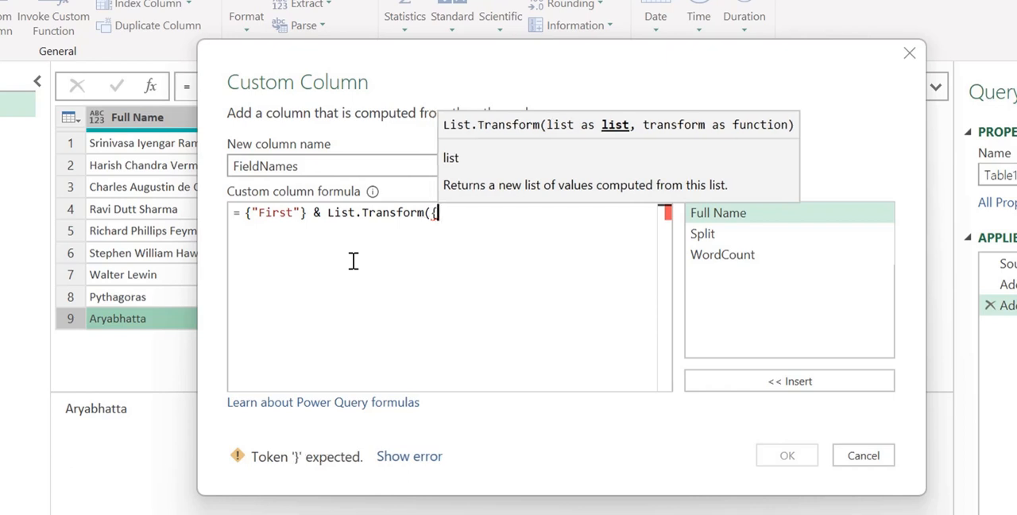
{"action": "type", "text": "1.."}
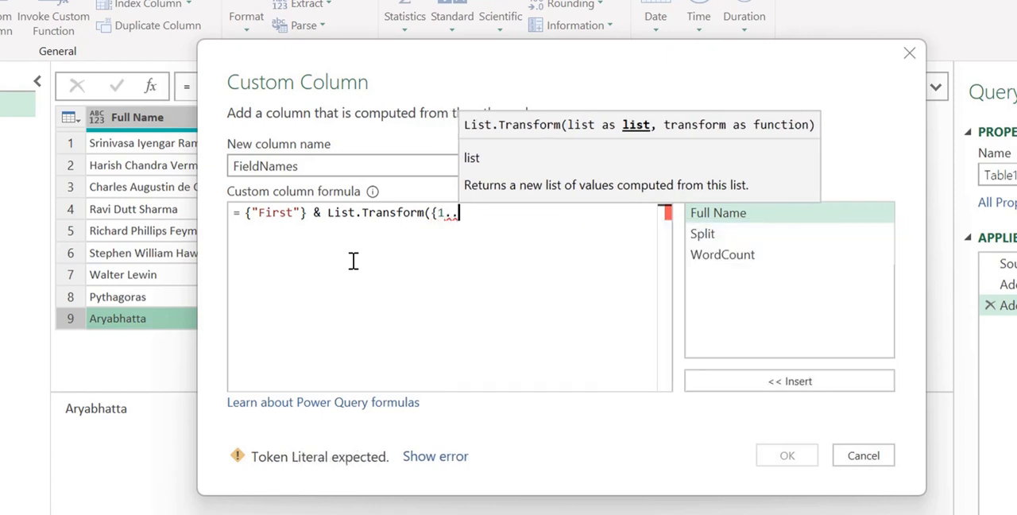
Step: Give List.Transform the number list {1..[WordCount]-2} as its first argument
{"action": "double_click", "coordinate": [730, 255]}
{"action": "type", "text": "-2"}
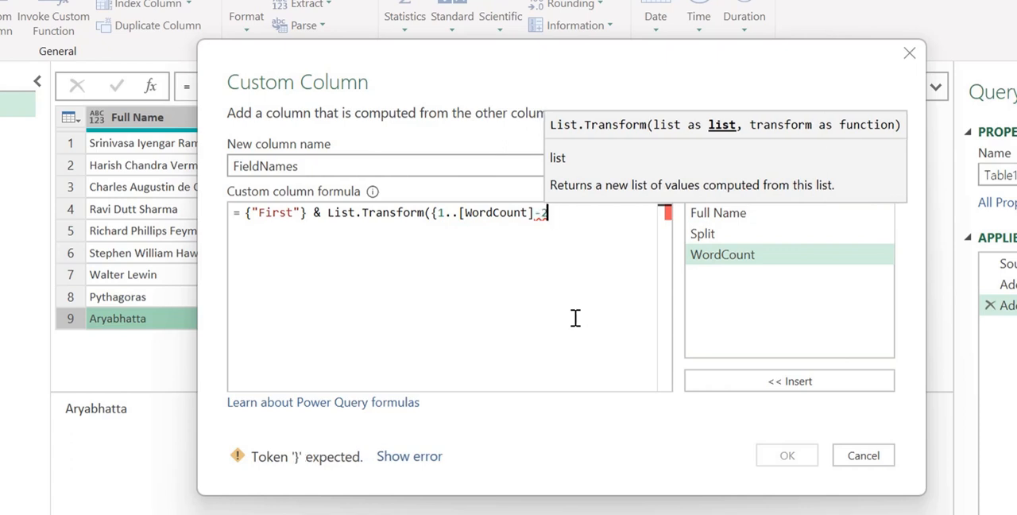
{"action": "type", "text": "}, "}
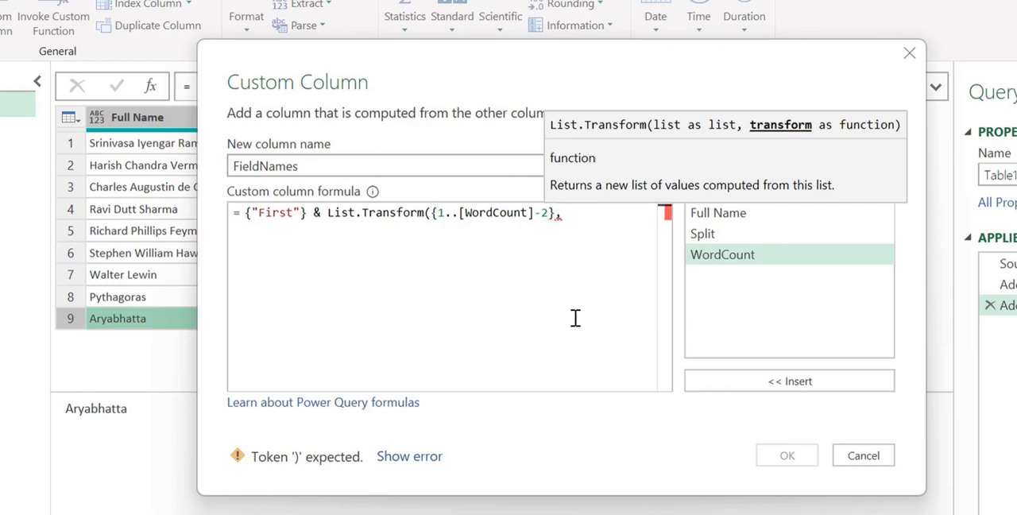
{"action": "type", "text": "each \""}
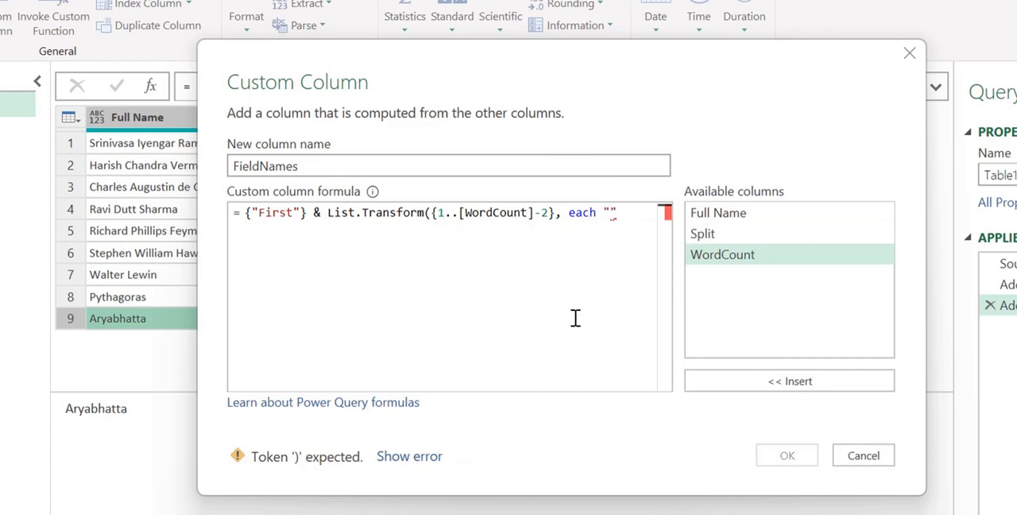
{"action": "type", "text": "Middle"}
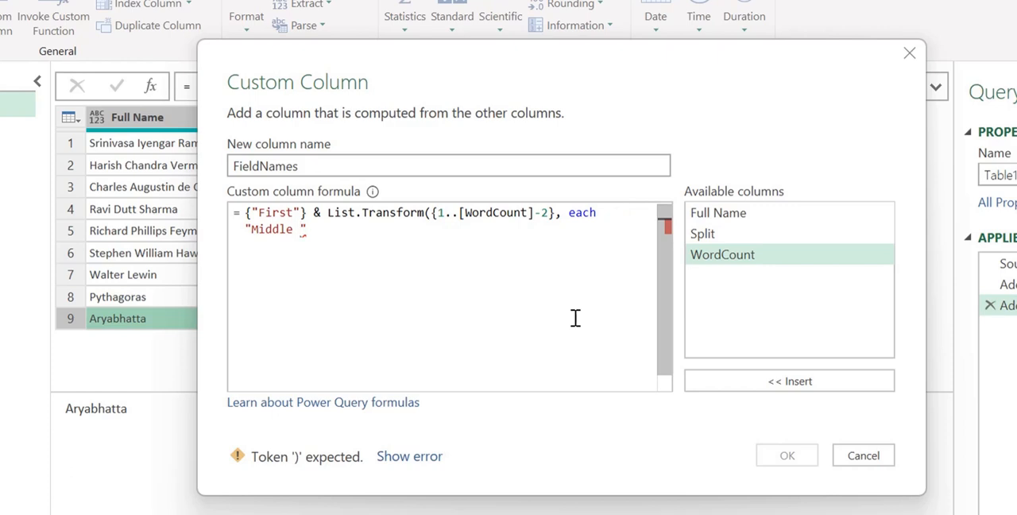
{"action": "type", "text": " - \" &b"}
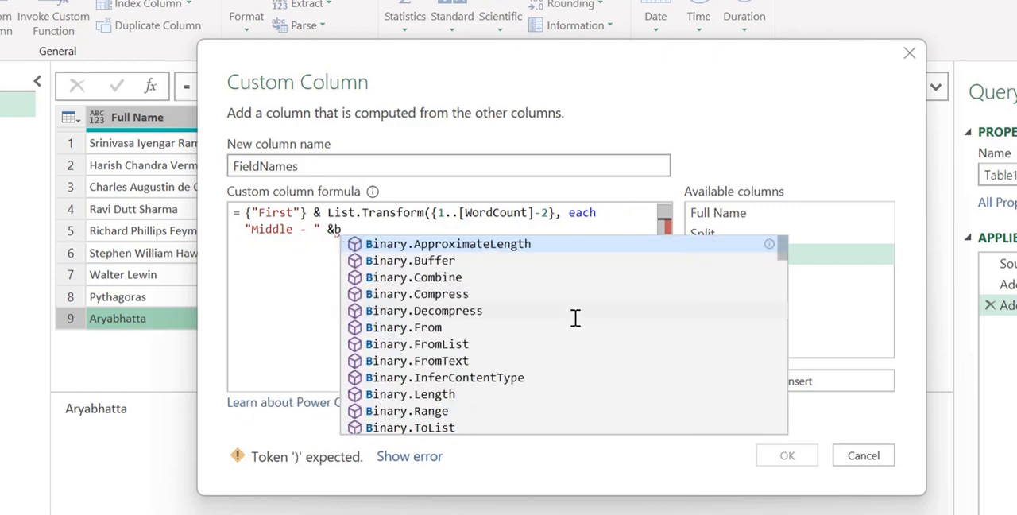
Step: Begin the transform function with each "Middle - " & so every item starts with that text
{"action": "key", "text": "BackSpace"}
Step: Append Text.From(_) to the "Middle - " text and close the List.Transform call
{"action": "type", "text": "te"}
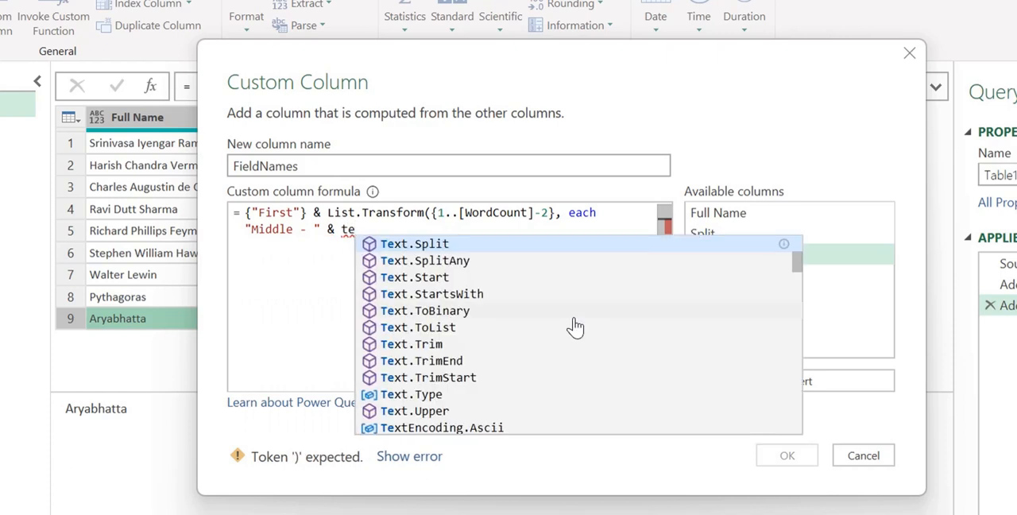
{"action": "type", "text": "xt"}
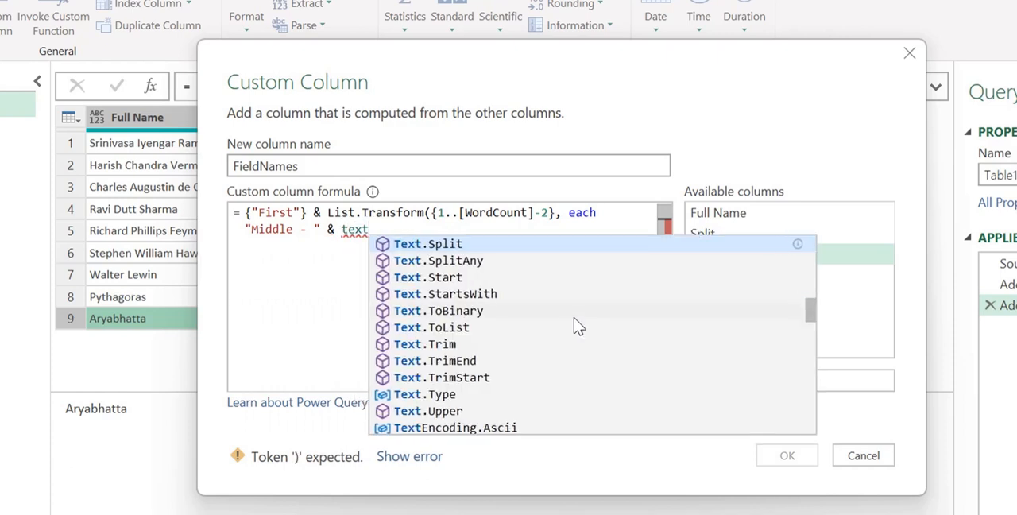
{"action": "type", "text": "from"}
{"action": "key", "text": "Tab"}
{"action": "type", "text": "("}
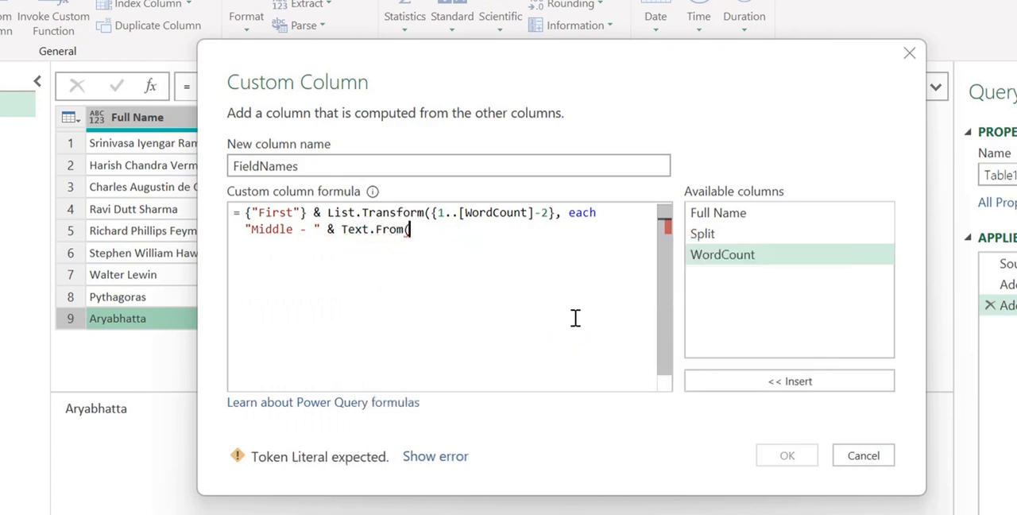
{"action": "key", "text": "Down"}
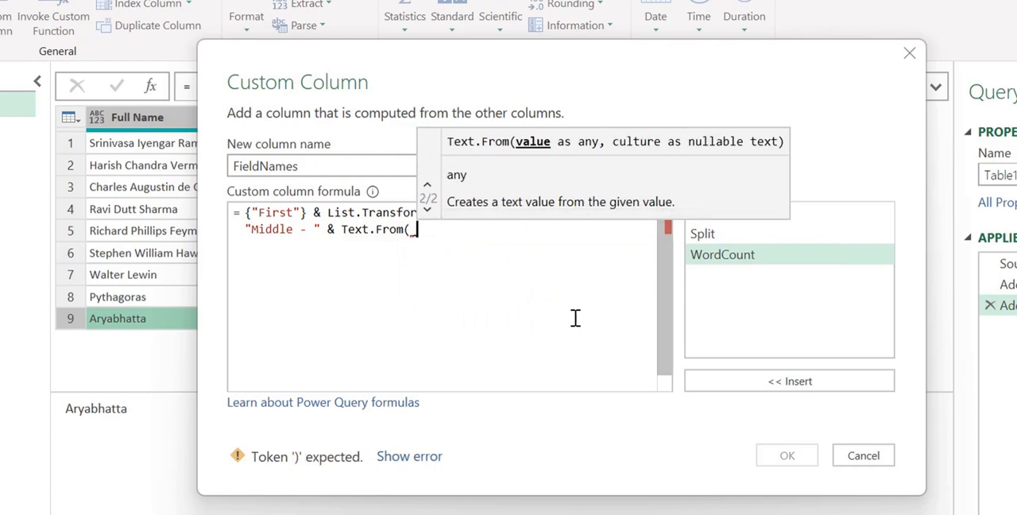
{"action": "type", "text": "))"}
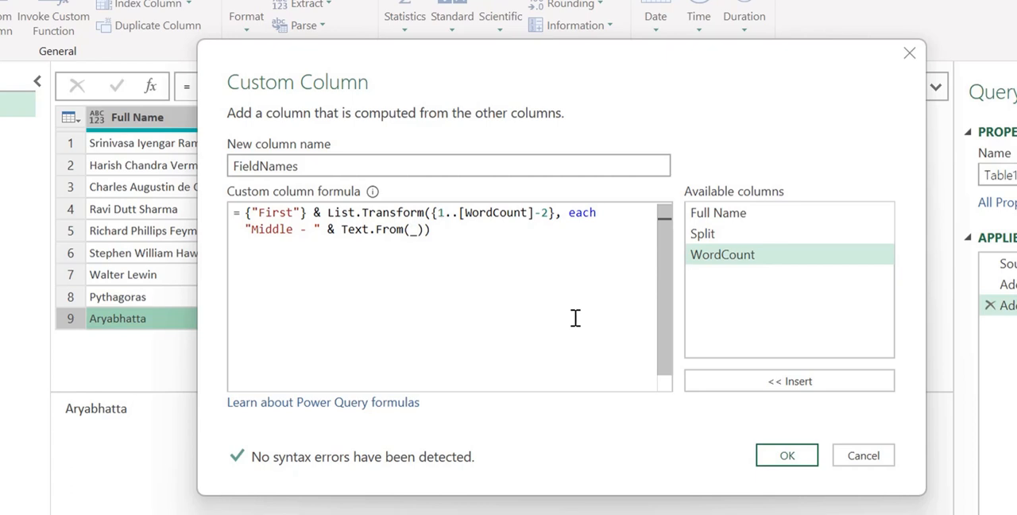
Step: Append & {"Last"} to the end of the FieldNames formula and create the column
{"action": "type", "text": "& "}
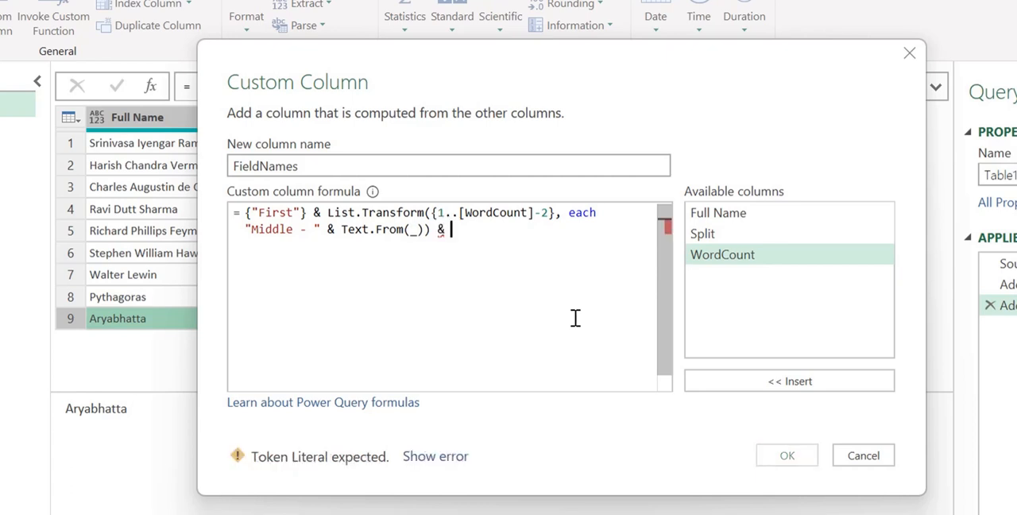
{"action": "type", "text": "{"}
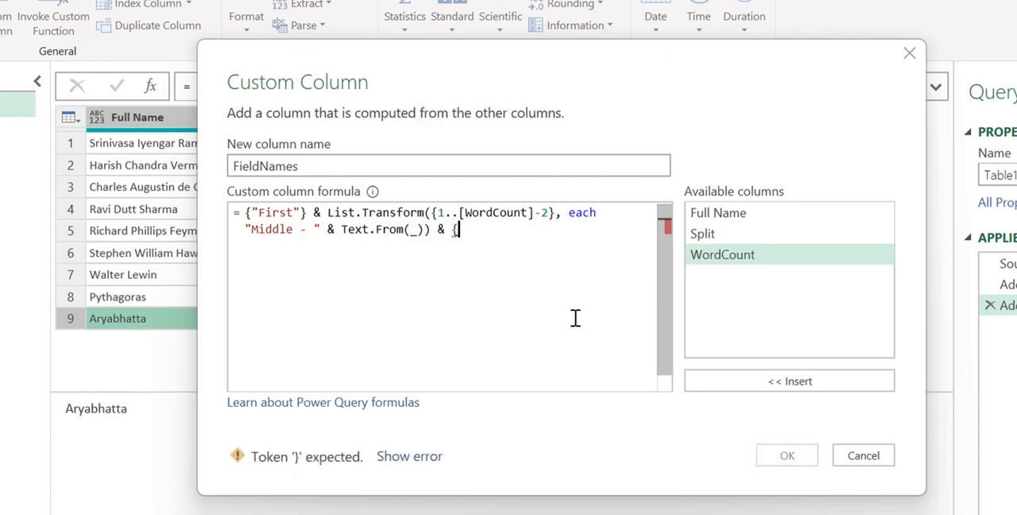
{"action": "type", "text": "\"Last\"}"}
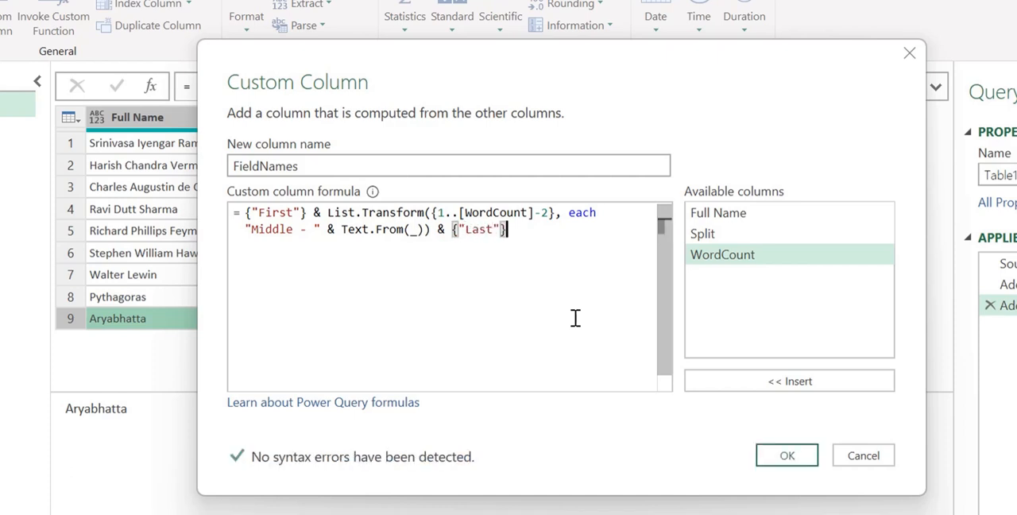
{"action": "left_click", "coordinate": [782, 455]}
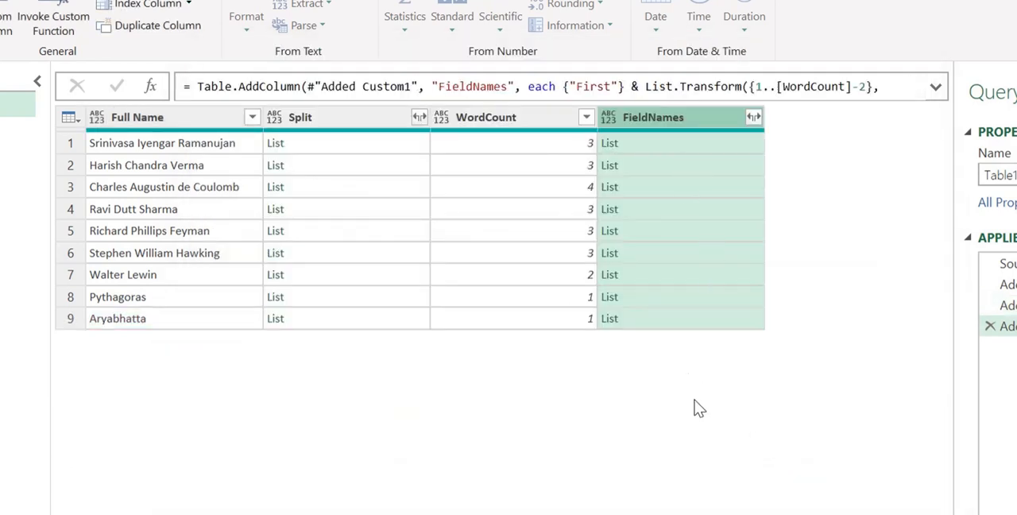
Step: Compare the FieldNames lists with the Split lists for rows with one, two, three and four words
{"action": "left_click", "coordinate": [672, 146]}
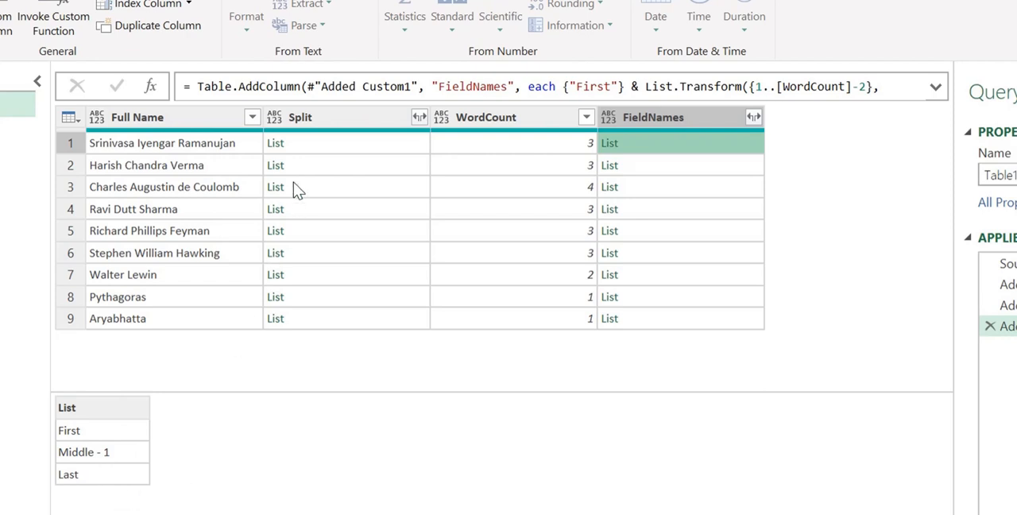
{"action": "left_click", "coordinate": [317, 147]}
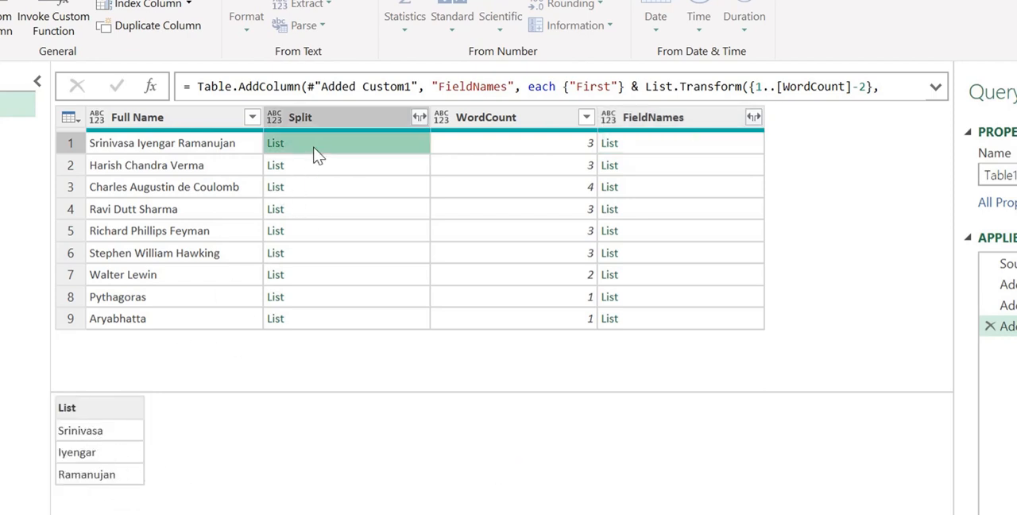
{"action": "left_click", "coordinate": [656, 165]}
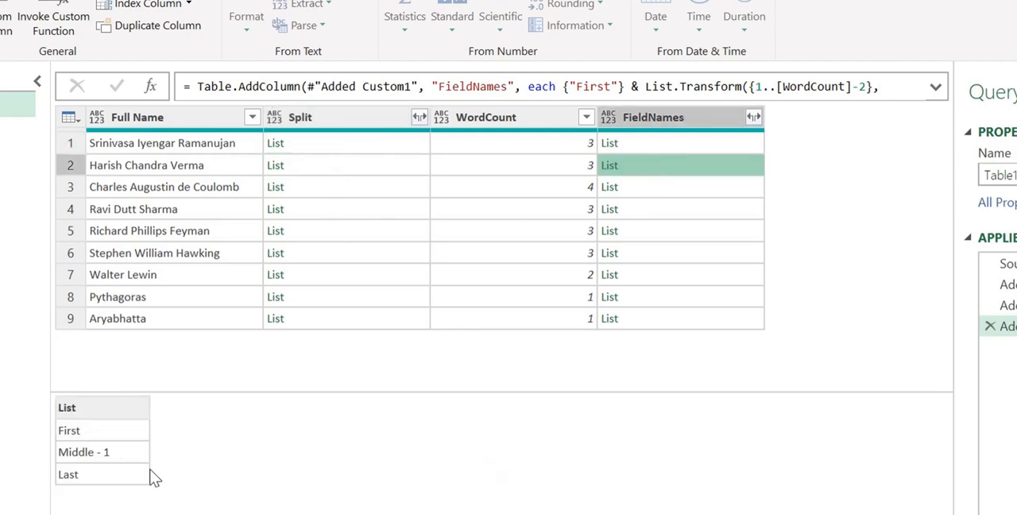
{"action": "left_click", "coordinate": [657, 194]}
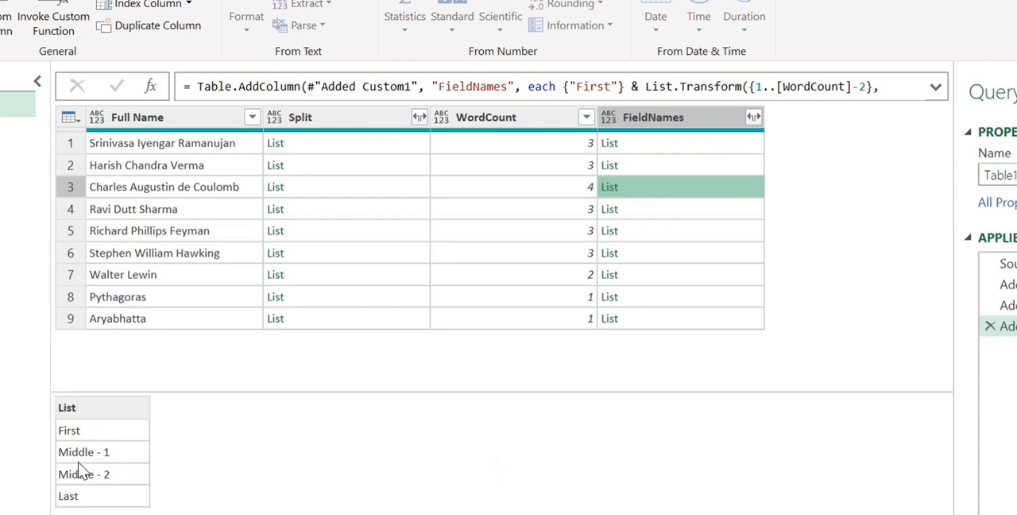
{"action": "left_click", "coordinate": [311, 192]}
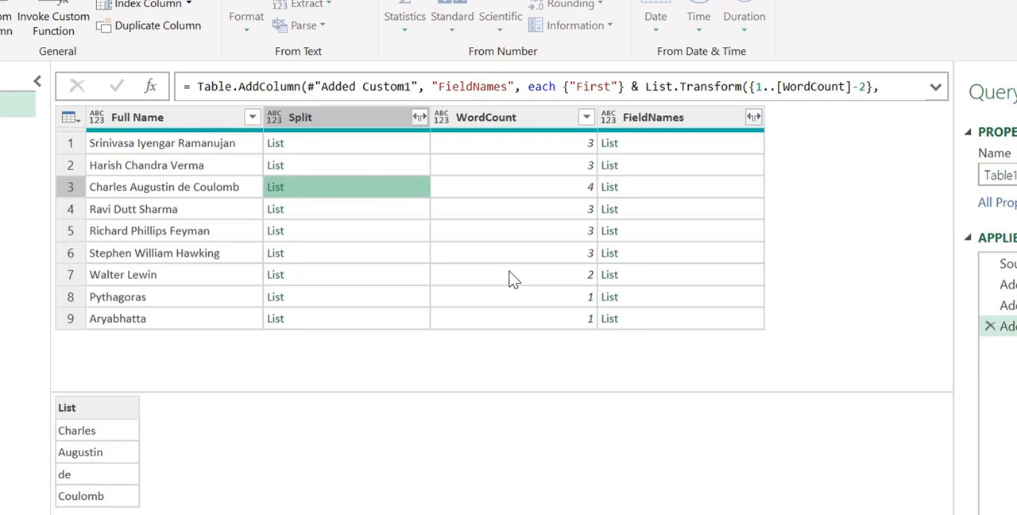
{"action": "left_click", "coordinate": [671, 275]}
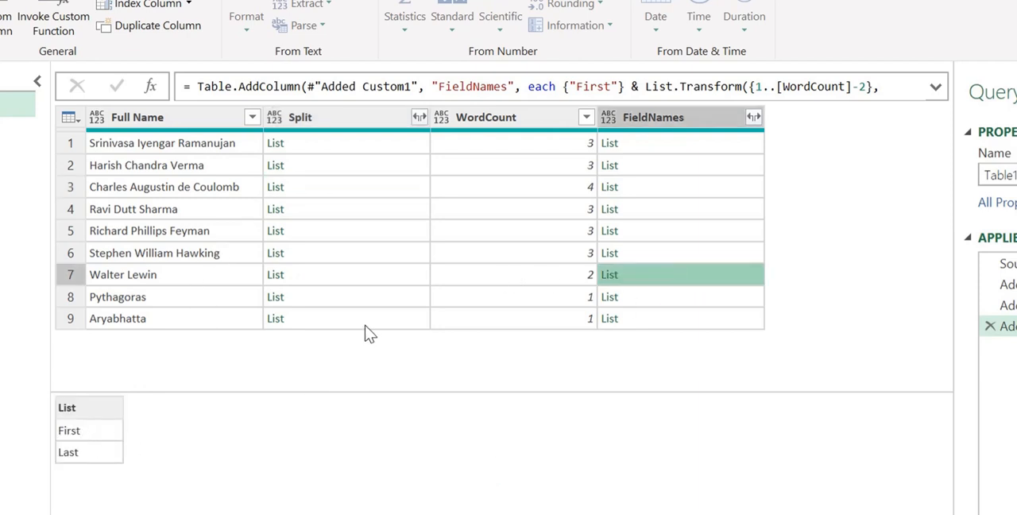
{"action": "left_click", "coordinate": [339, 274]}
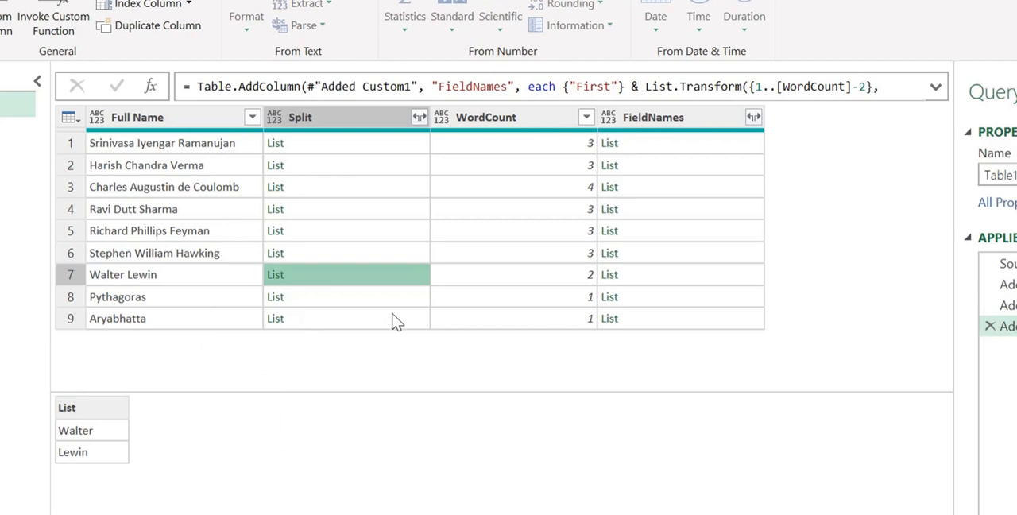
{"action": "left_click", "coordinate": [650, 297]}
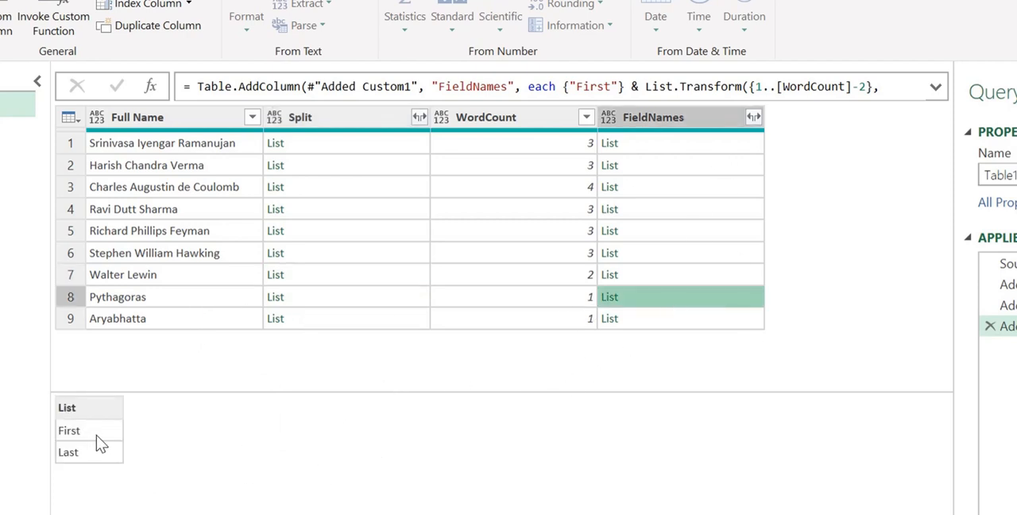
{"action": "left_click", "coordinate": [362, 300]}
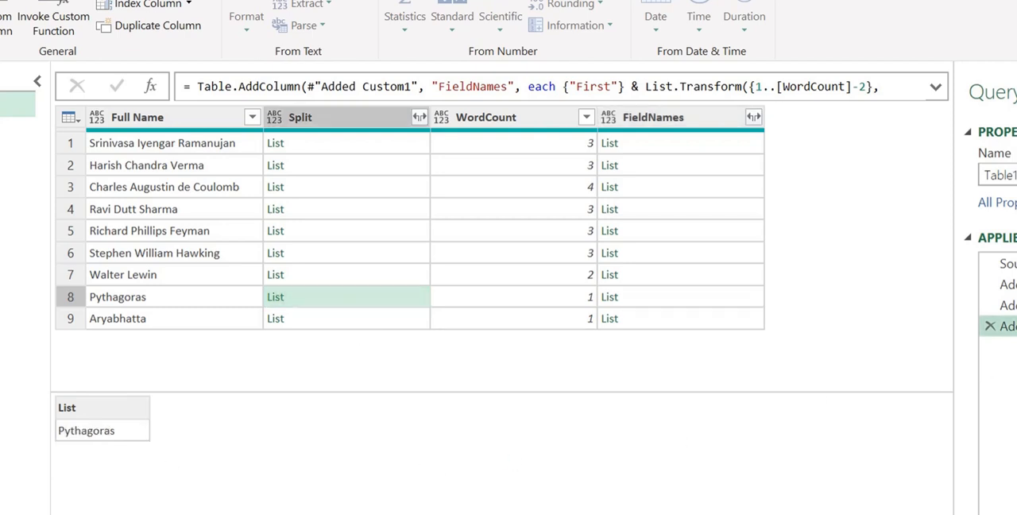
Step: Reopen the FieldNames custom column and start wrapping its formula in List.FirstN( before {"First"}
{"action": "left_click", "coordinate": [1009, 326]}
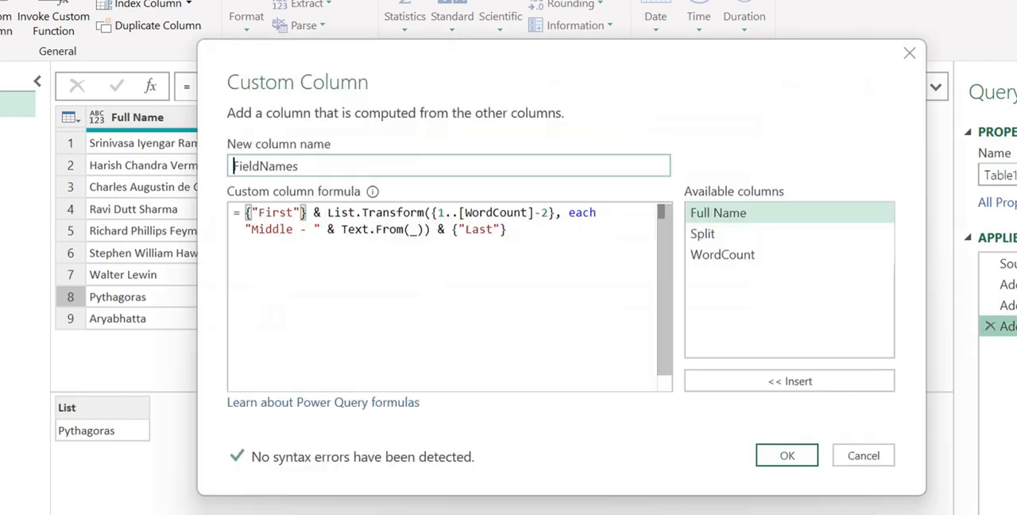
{"action": "left_click", "coordinate": [246, 213]}
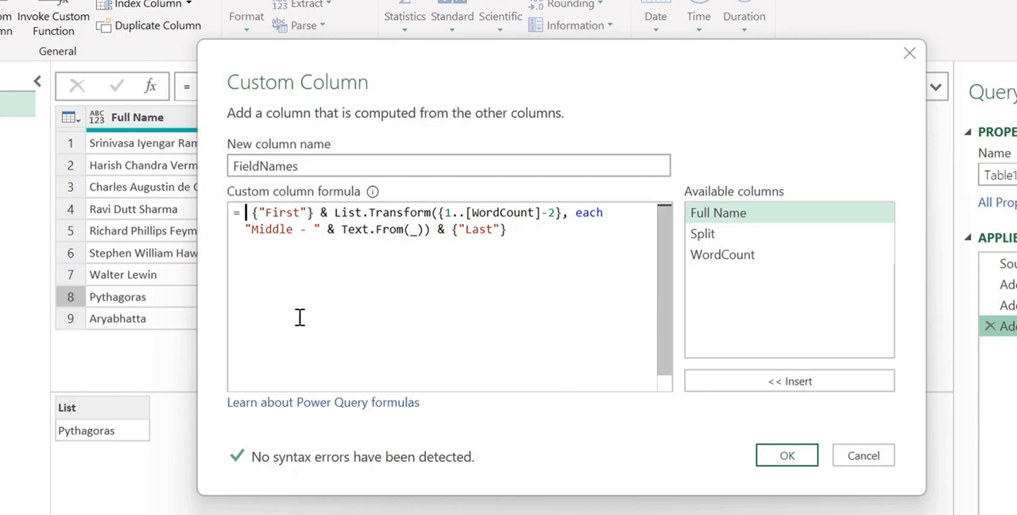
{"action": "type", "text": "list"}
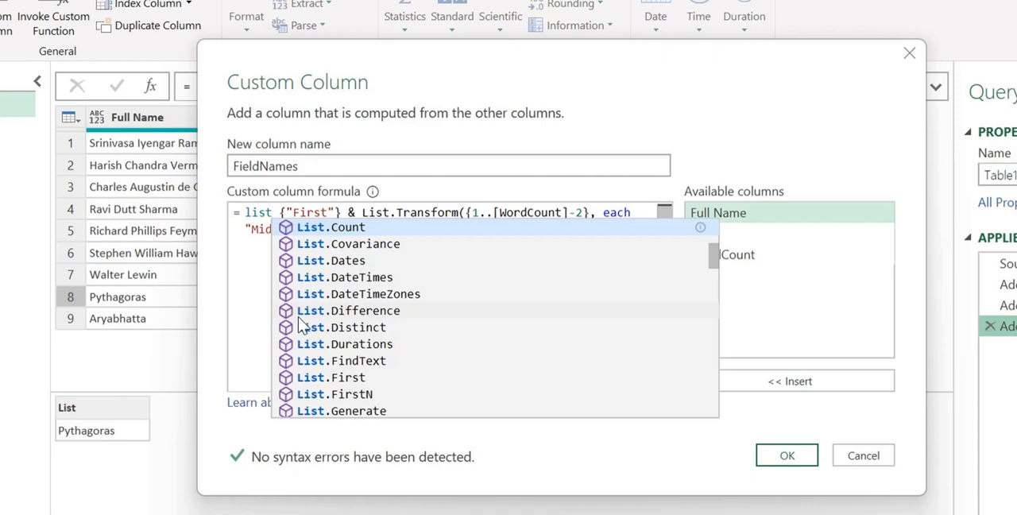
{"action": "type", "text": "first"}
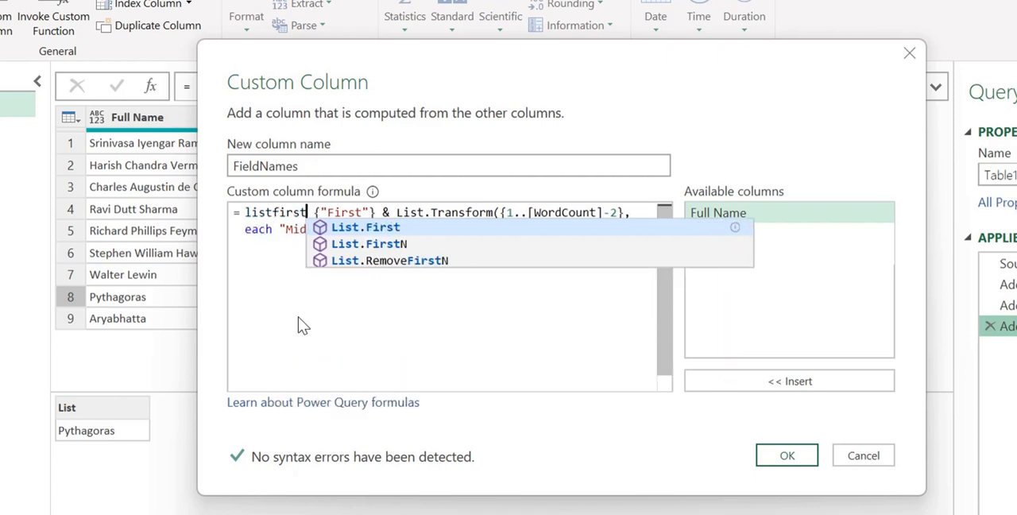
{"action": "key", "text": "Down"}
{"action": "key", "text": "Tab"}
{"action": "key", "text": "Right"}
{"action": "key", "text": "BackSpace"}
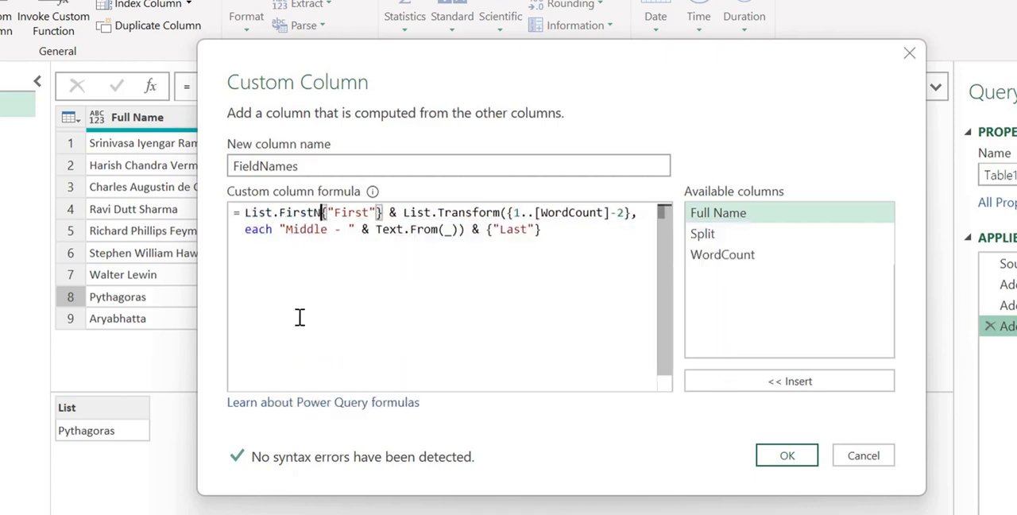
{"action": "type", "text": "("}
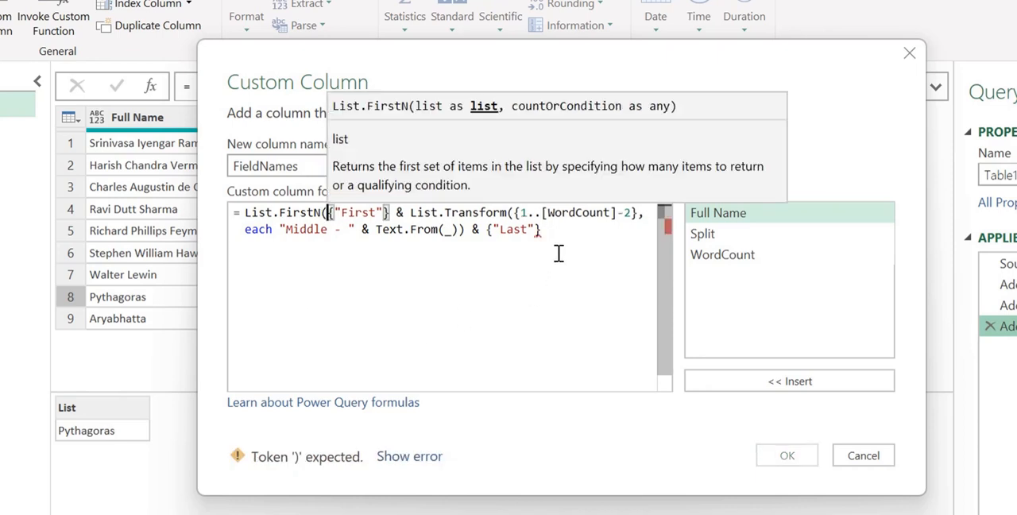
Step: Add [WordCount] as the List.FirstN count, close the call, apply the formula and check the FieldNames list for Pythagoras
{"action": "key", "text": "ctrl+End"}
{"action": "type", "text": ","}
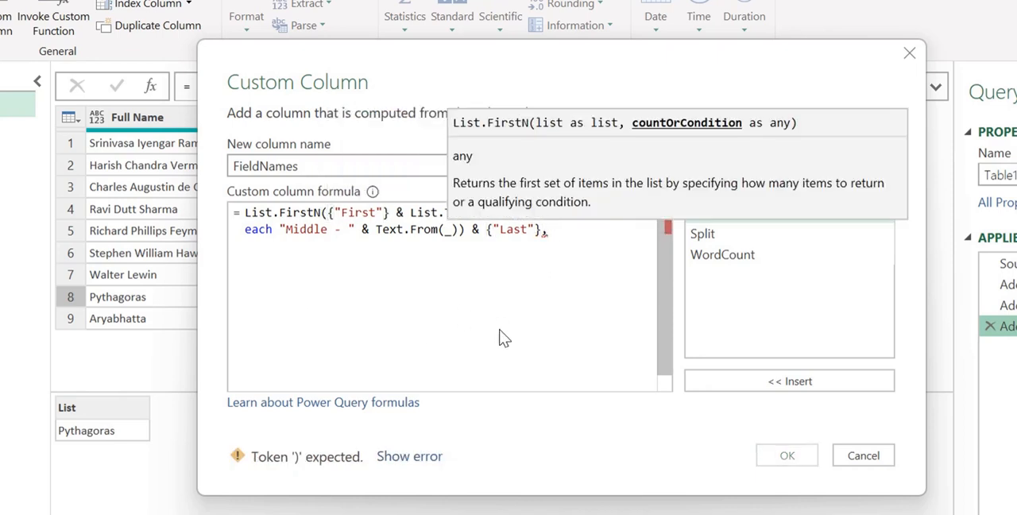
{"action": "double_click", "coordinate": [730, 252]}
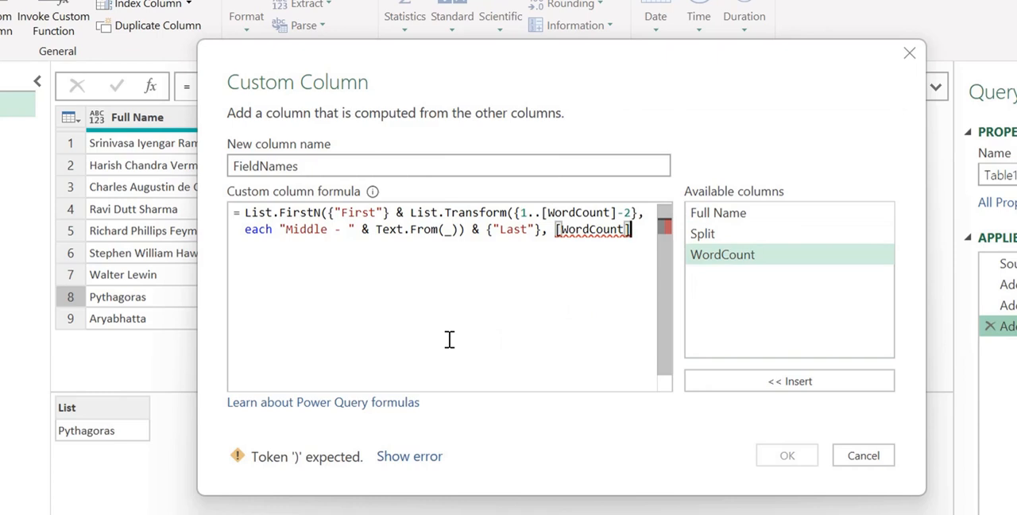
{"action": "type", "text": ")"}
{"action": "left_click", "coordinate": [798, 456]}
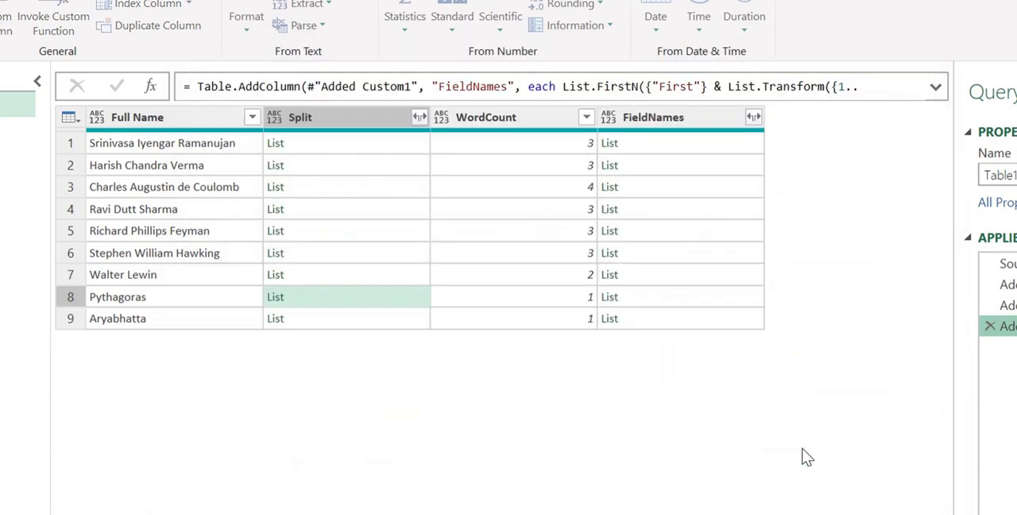
{"action": "left_click", "coordinate": [695, 296]}
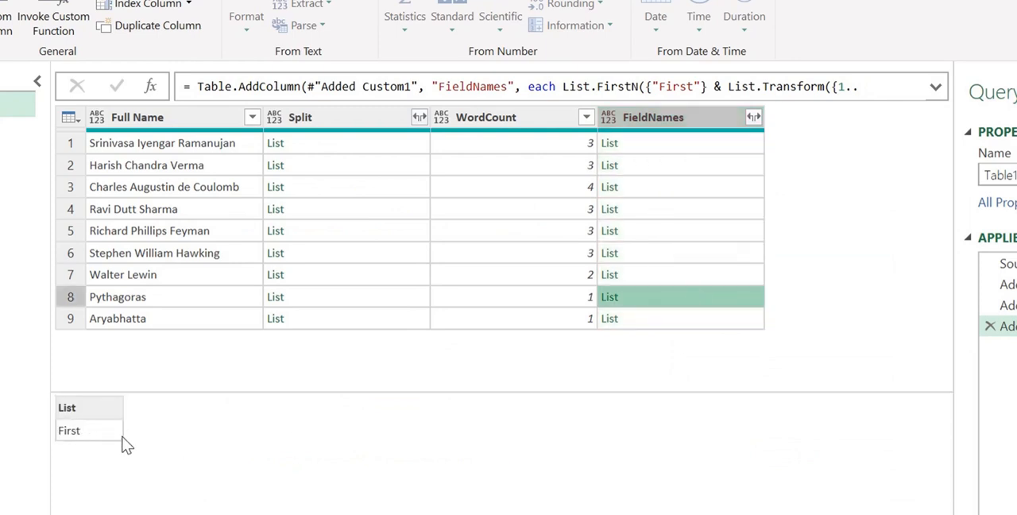
{"action": "left_click", "coordinate": [146, 299]}
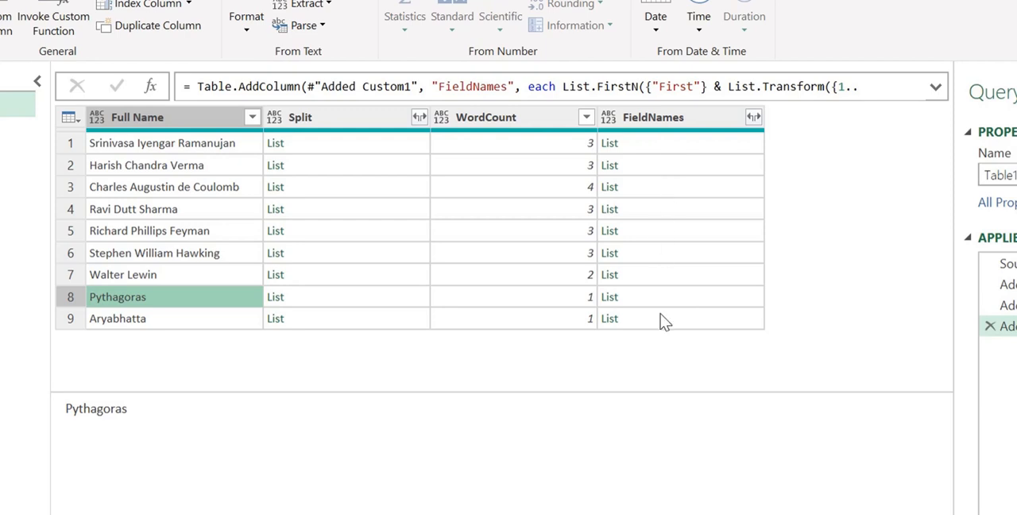
Step: Start a new custom column named Records
{"action": "left_click", "coordinate": [3, 30]}
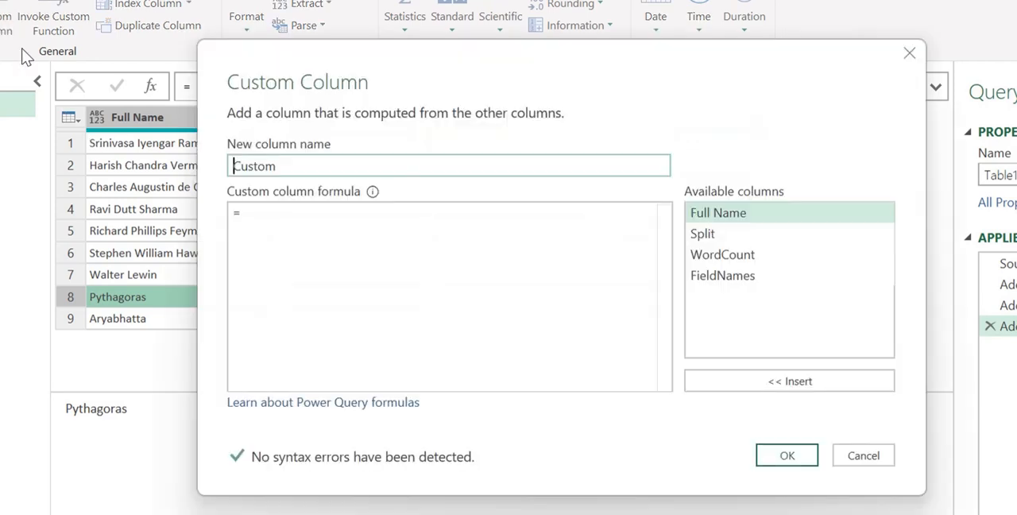
{"action": "double_click", "coordinate": [302, 170]}
{"action": "type", "text": "Reco"}
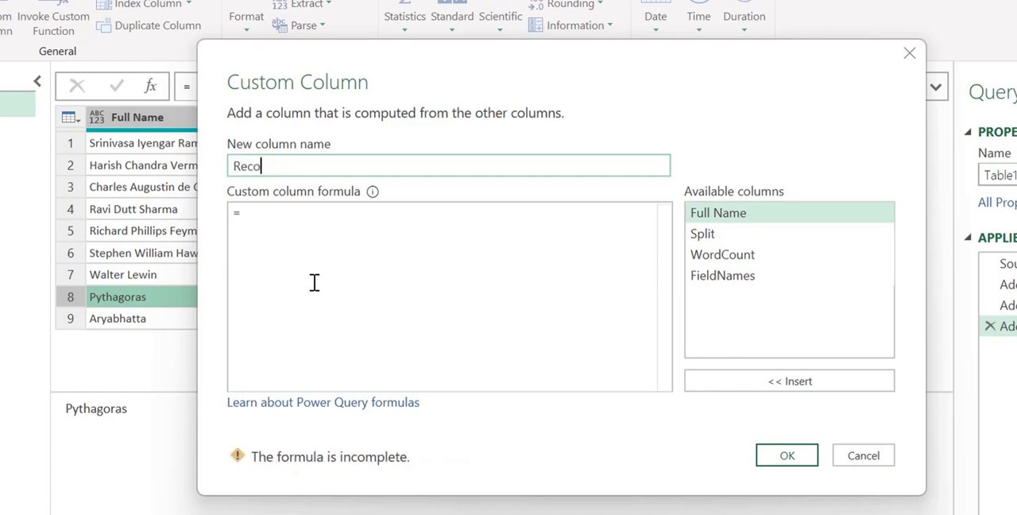
{"action": "type", "text": "rds"}
{"action": "left_click", "coordinate": [314, 256]}
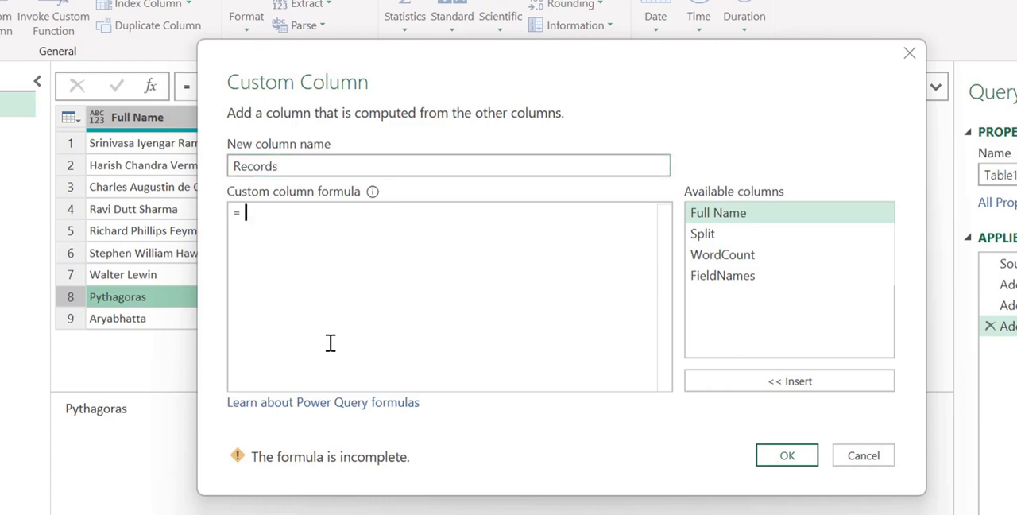
Step: Enter Record.FromList([Split],[FieldNames]) as the Records formula and create the column
{"action": "type", "text": "recor"}
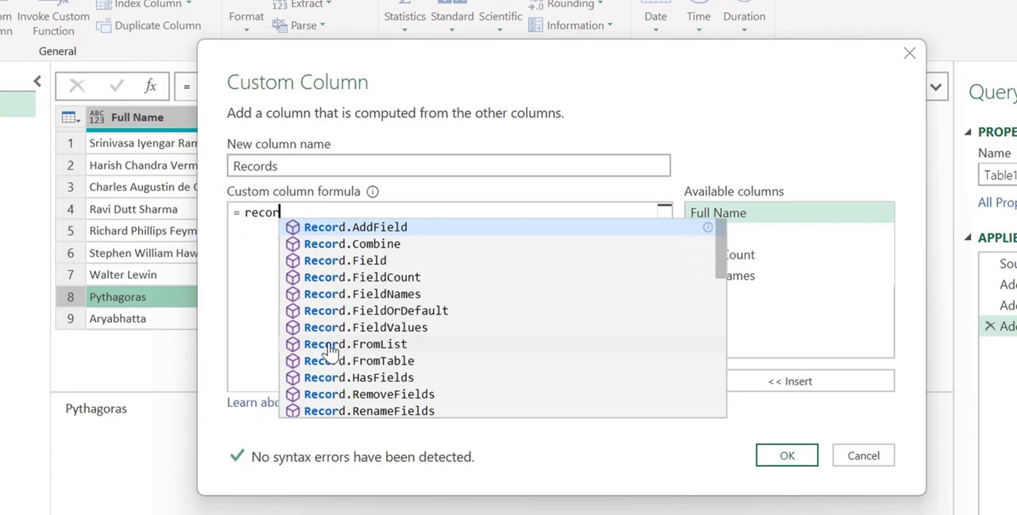
{"action": "type", "text": "d.fro"}
{"action": "key", "text": "Tab"}
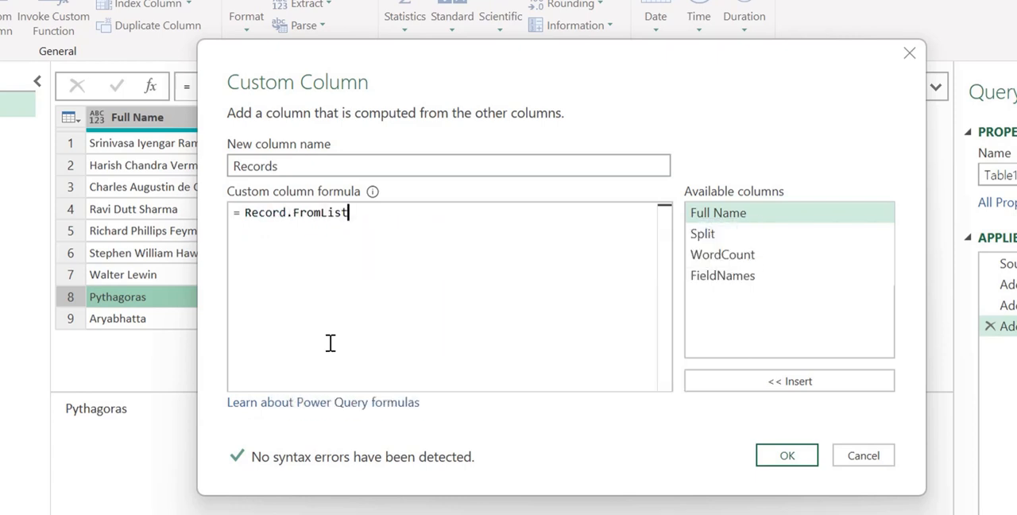
{"action": "type", "text": "("}
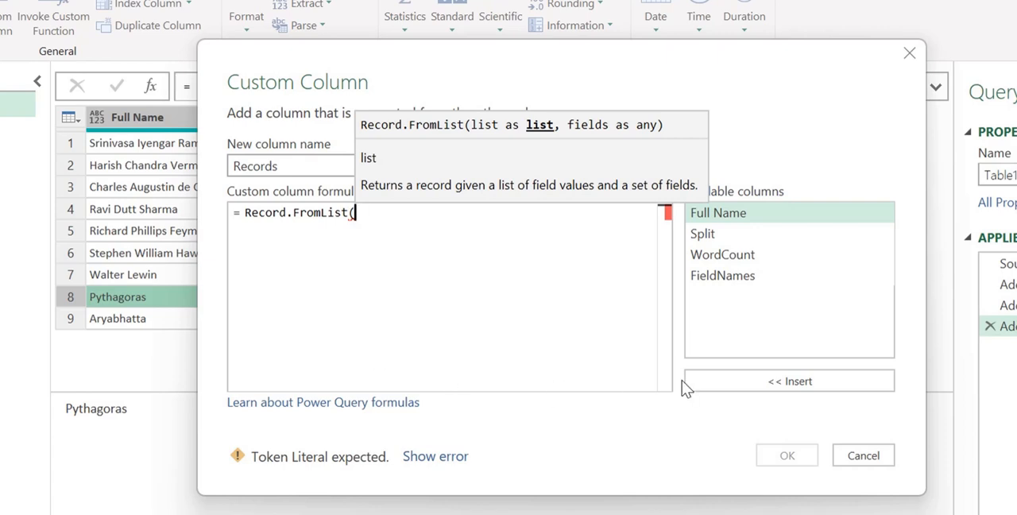
{"action": "double_click", "coordinate": [722, 234]}
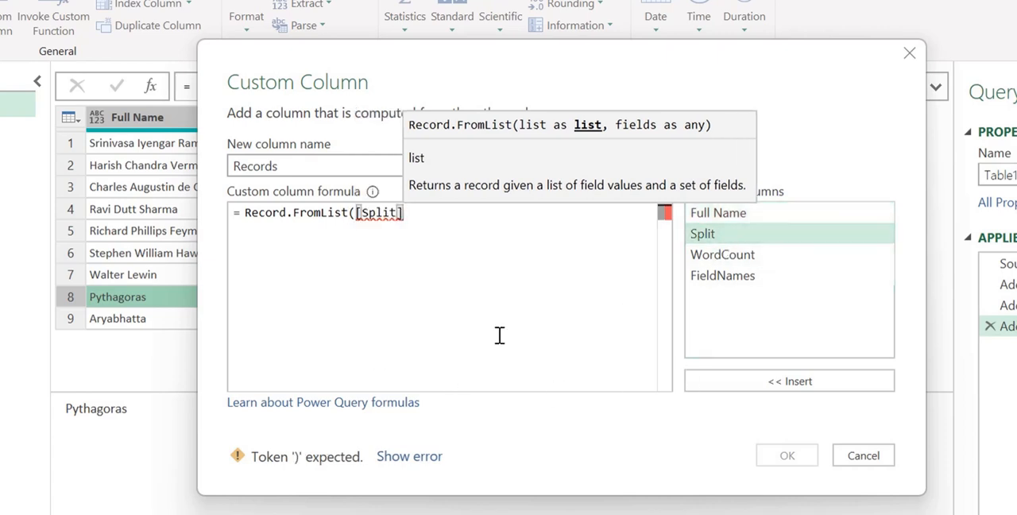
{"action": "type", "text": ","}
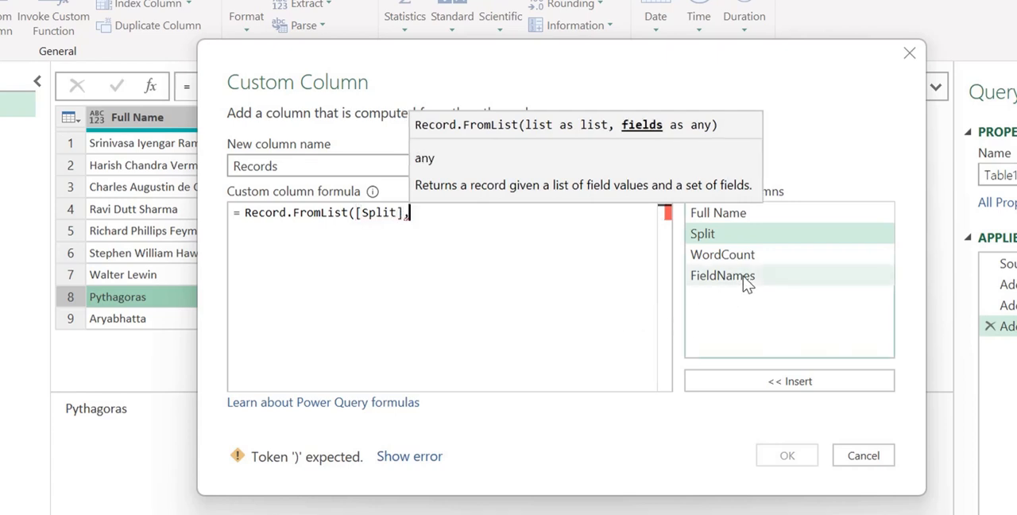
{"action": "double_click", "coordinate": [744, 277]}
{"action": "left_click", "coordinate": [479, 317]}
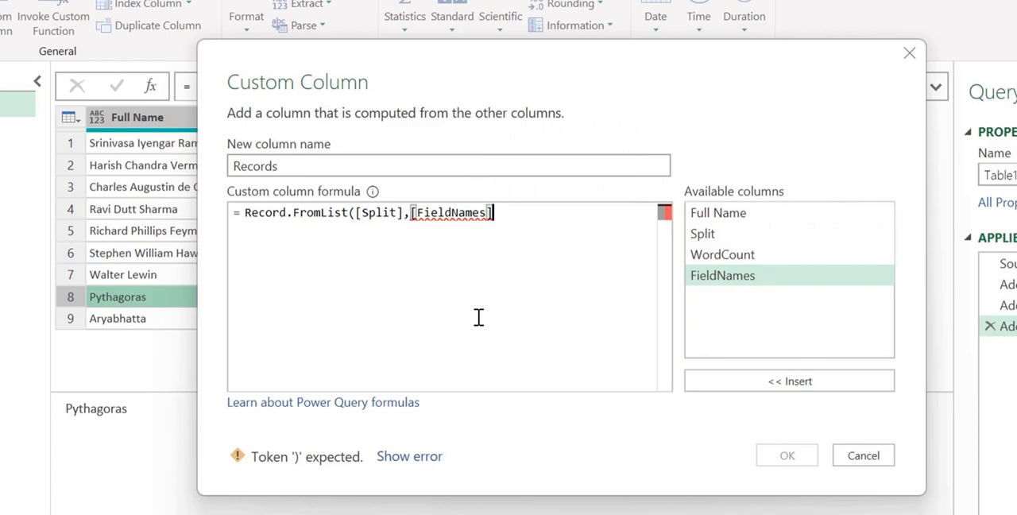
{"action": "type", "text": ")"}
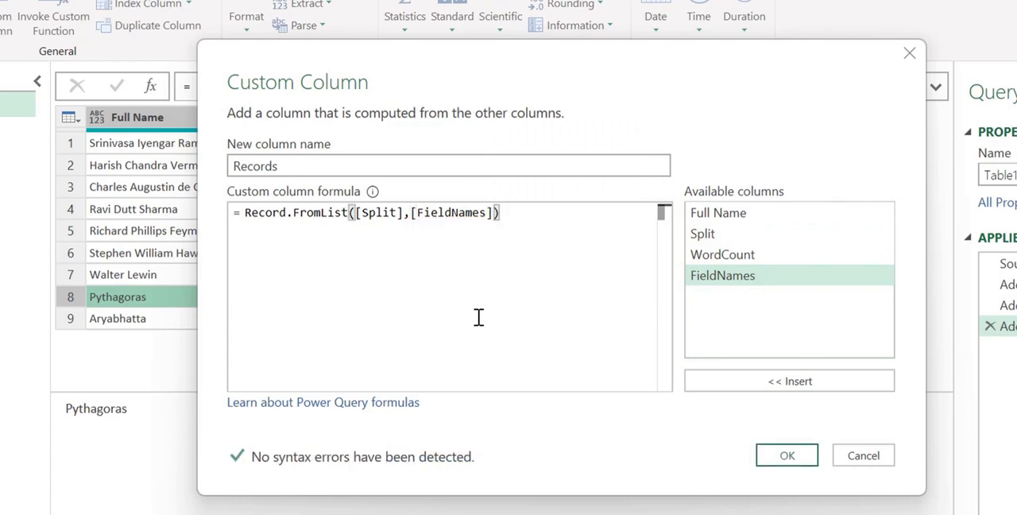
{"action": "left_click", "coordinate": [769, 454]}
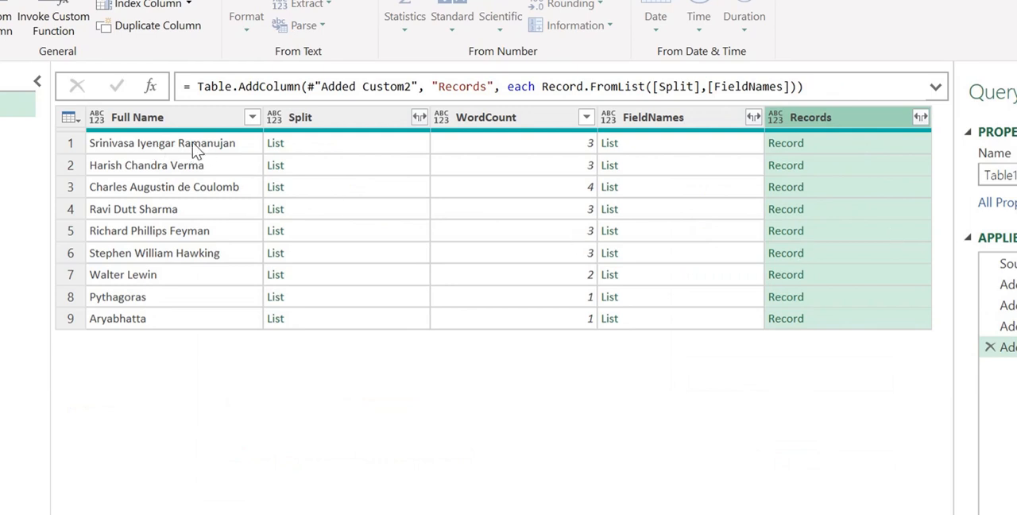
Step: Inspect the Records entries for names with three, four and one words
{"action": "left_click", "coordinate": [861, 144]}
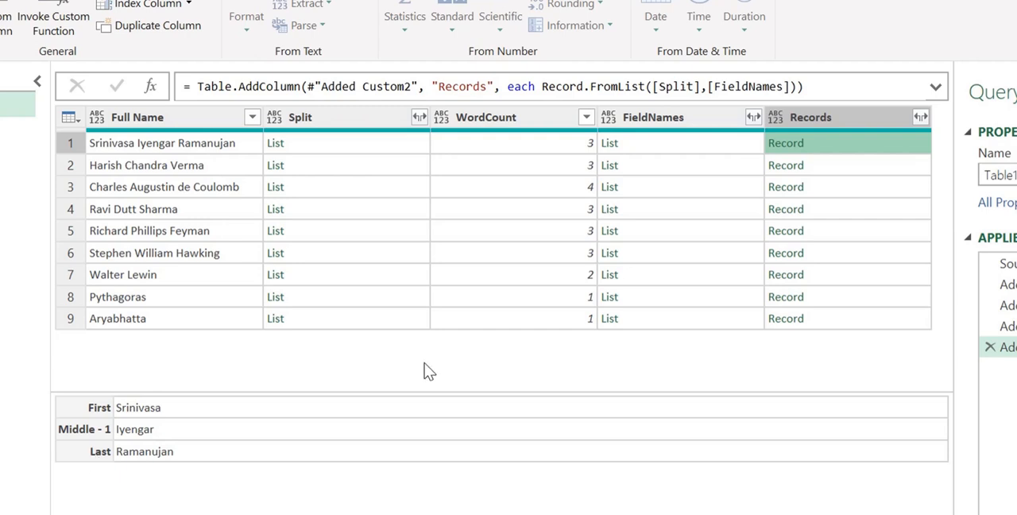
{"action": "left_click", "coordinate": [838, 211]}
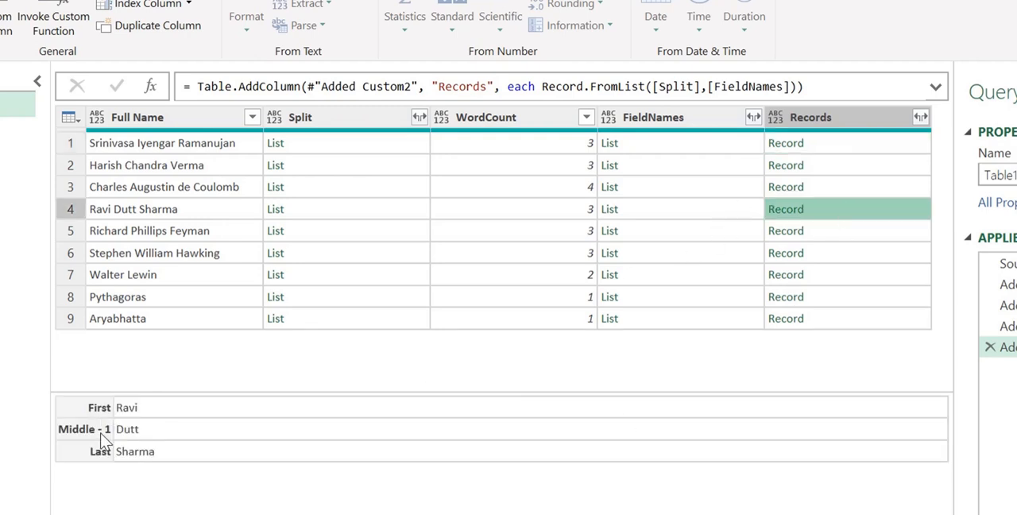
{"action": "left_click", "coordinate": [823, 188]}
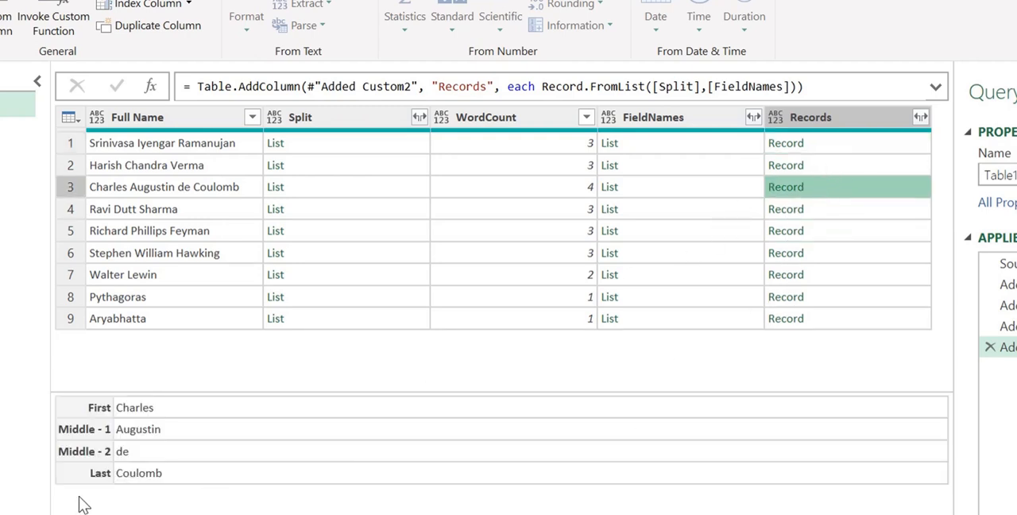
{"action": "left_click", "coordinate": [872, 292]}
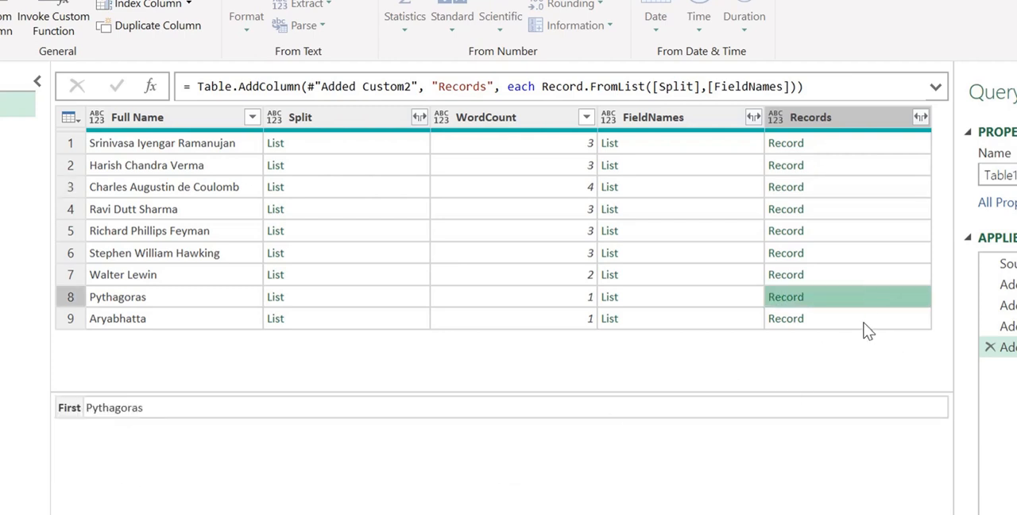
{"action": "left_click", "coordinate": [864, 323]}
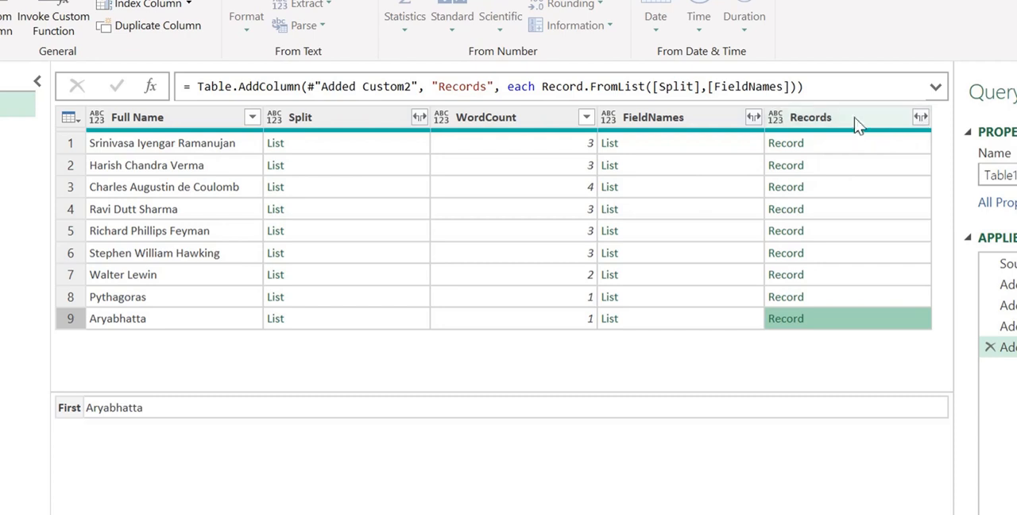
Step: Try to expand Records into First, Middle - 1 and Last without the original column name as prefix, and delete that query step
{"action": "left_click", "coordinate": [922, 118]}
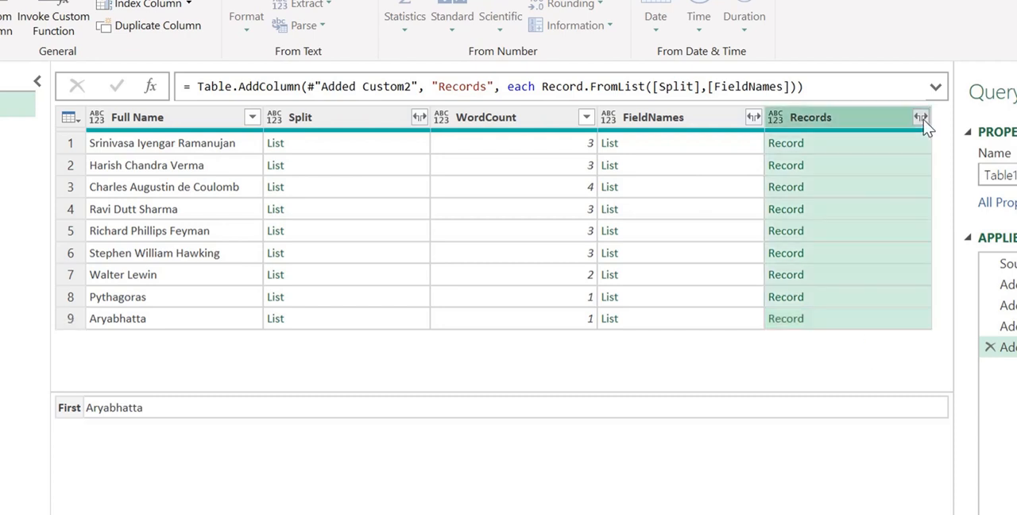
{"action": "left_click", "coordinate": [660, 296]}
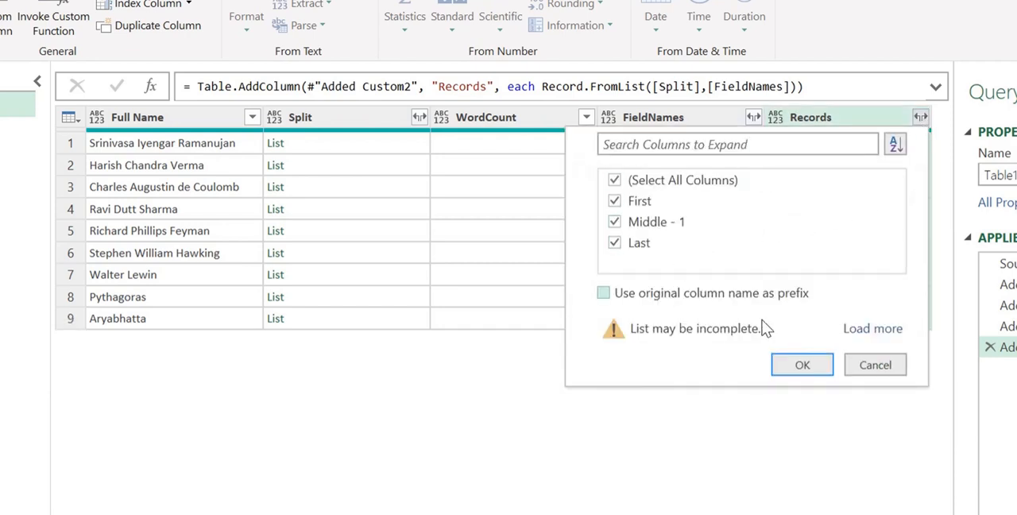
{"action": "left_click", "coordinate": [801, 367]}
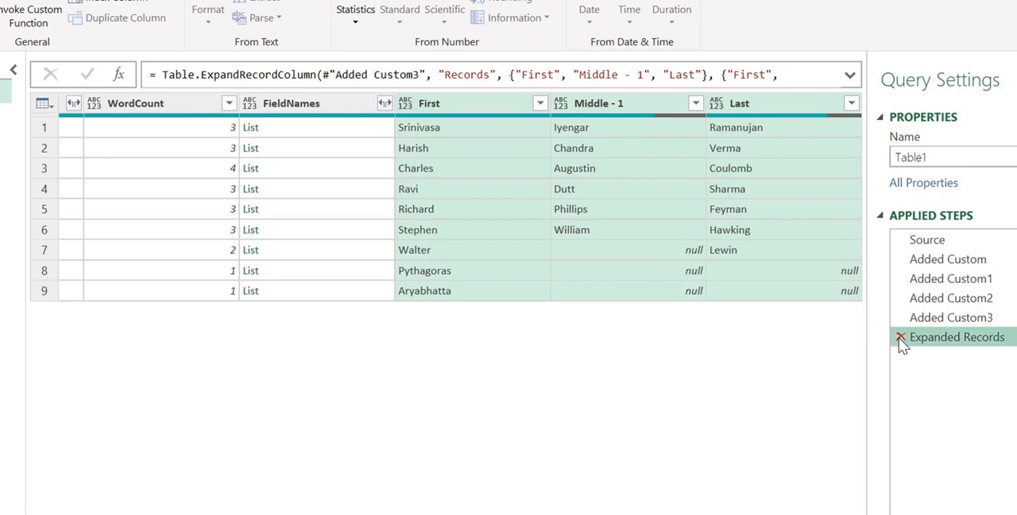
{"action": "left_click", "coordinate": [900, 337]}
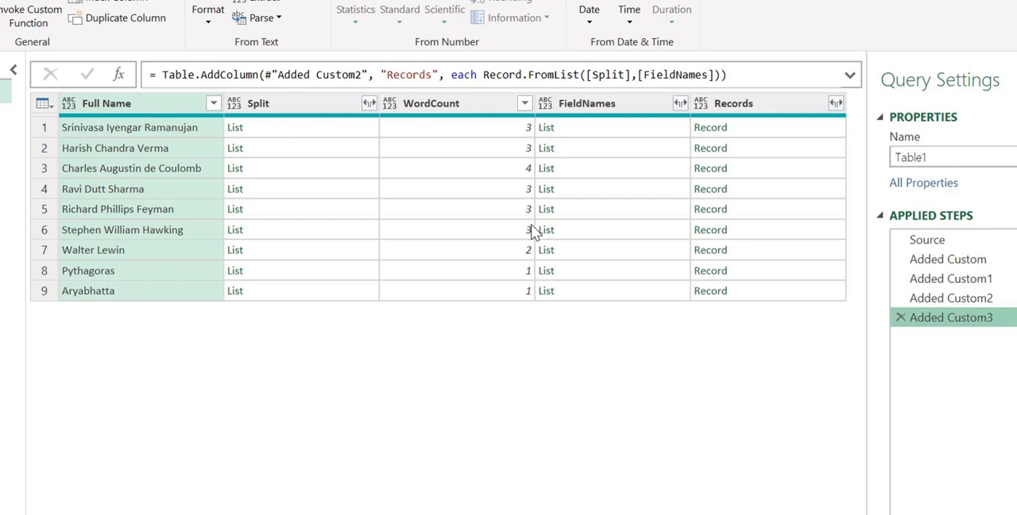
Step: Filter the WordCount column to keep only rows with the value 3
{"action": "left_click", "coordinate": [468, 108]}
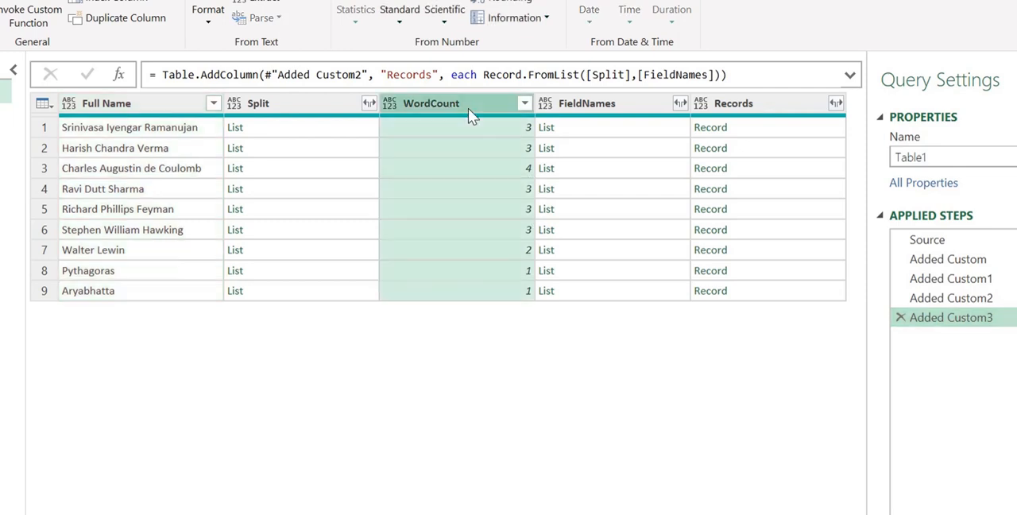
{"action": "left_click", "coordinate": [524, 103]}
{"action": "left_click", "coordinate": [251, 307]}
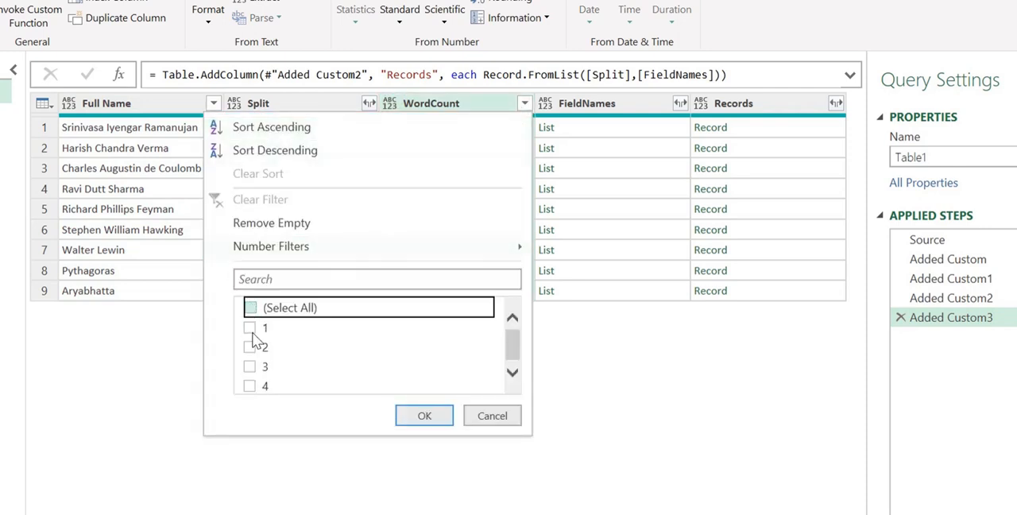
{"action": "left_click", "coordinate": [249, 367]}
{"action": "left_click", "coordinate": [421, 416]}
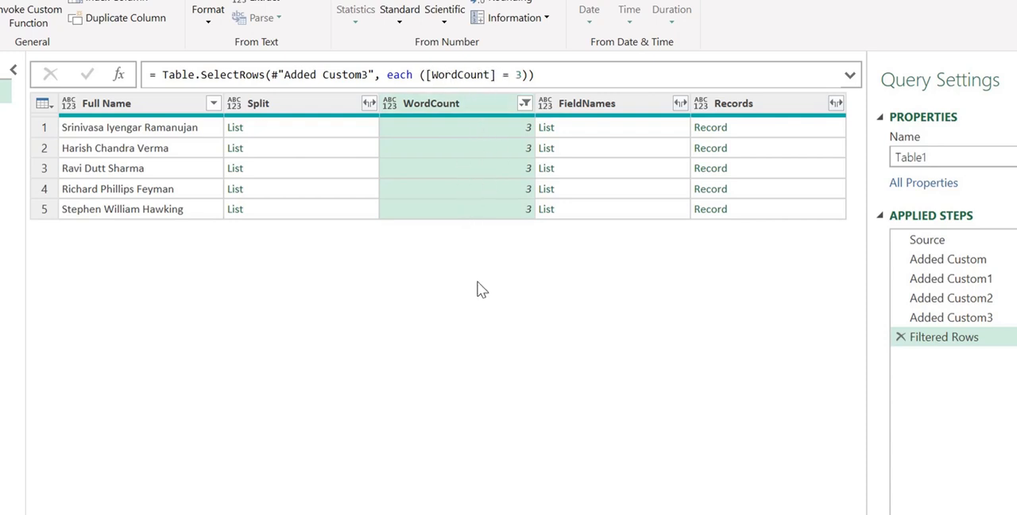
Step: Insert an opening List.Max( call before the hardcoded 3 in the WordCount filter formula
{"action": "left_click", "coordinate": [515, 74]}
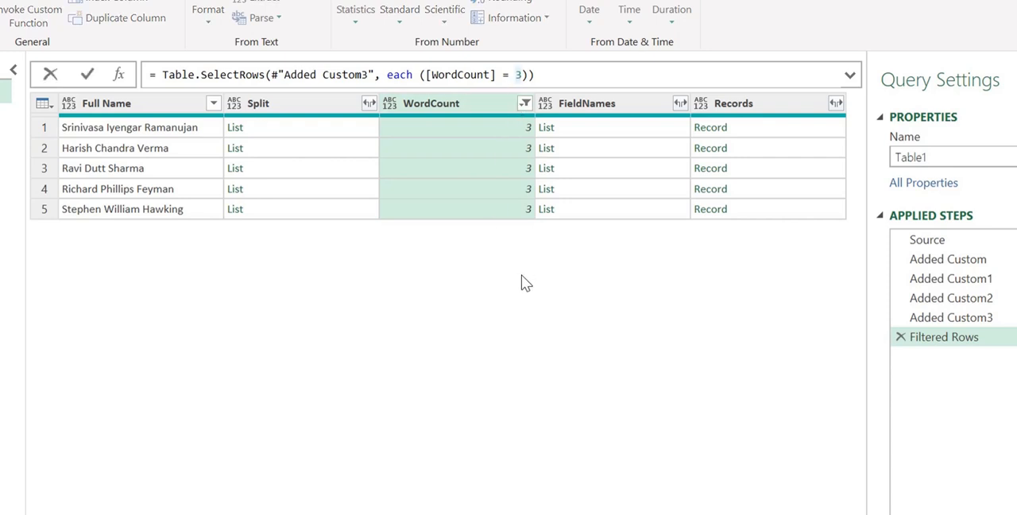
{"action": "key", "text": "Left"}
{"action": "type", "text": "lis"}
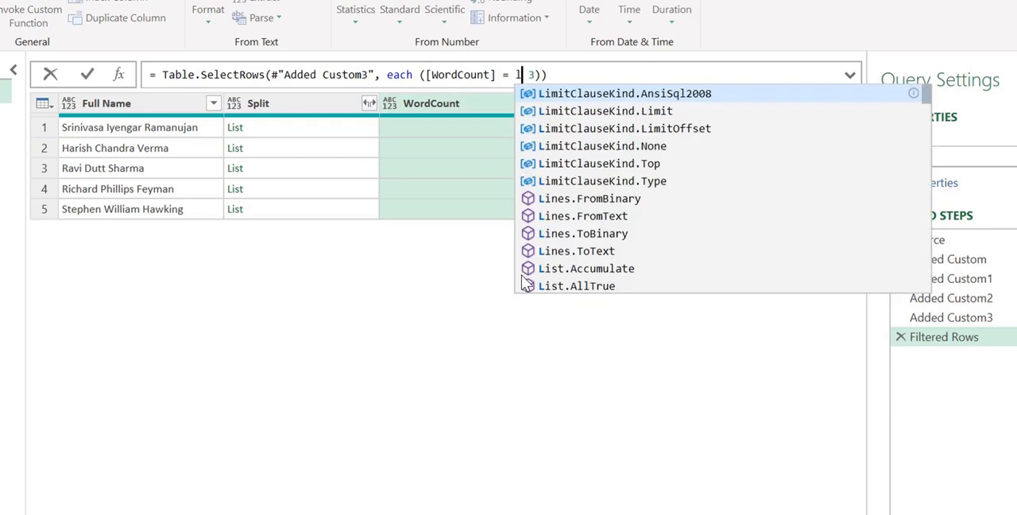
{"action": "type", "text": "t.max"}
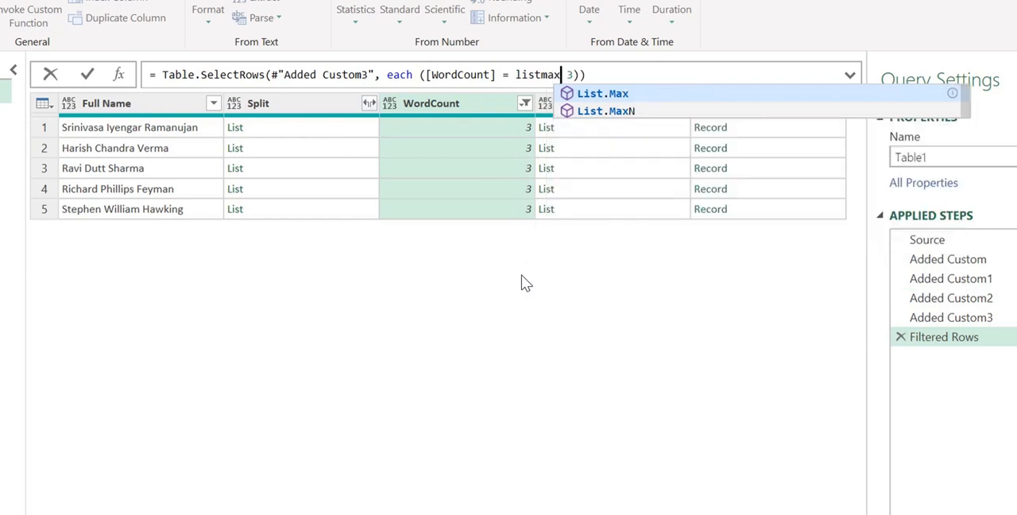
{"action": "key", "text": "Tab"}
{"action": "key", "text": "Right"}
{"action": "key", "text": "BackSpace"}
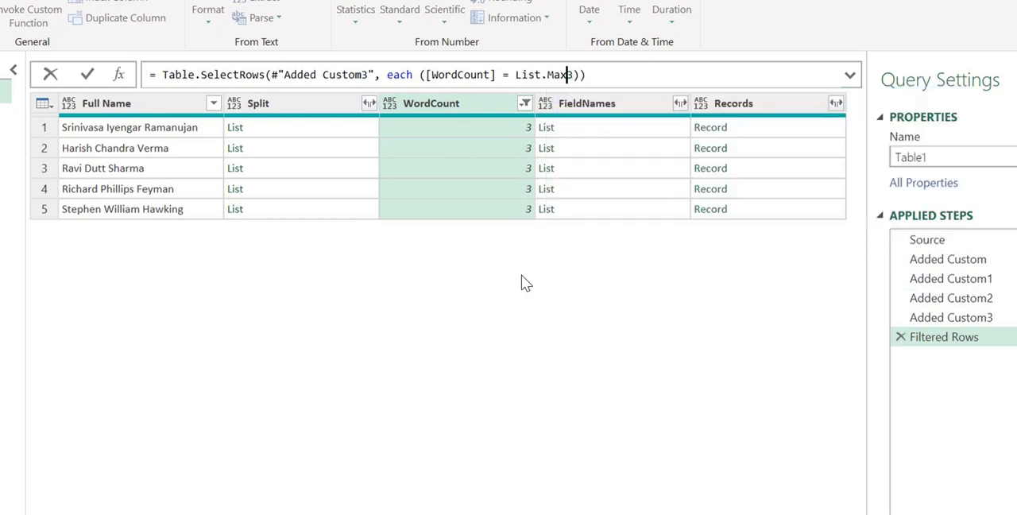
{"action": "type", "text": "("}
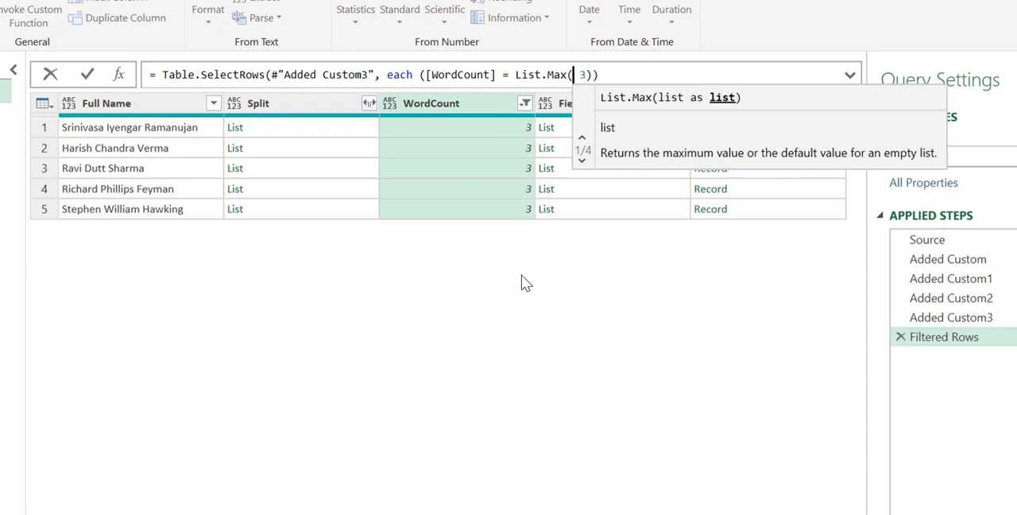
Step: Supply #"Added Custom3"[WordCount] as the list argument of List.Max in the filter formula
{"action": "key", "text": "ctrl+space"}
{"action": "key", "text": "Down"}
{"action": "key", "text": "Down"}
{"action": "key", "text": "Down"}
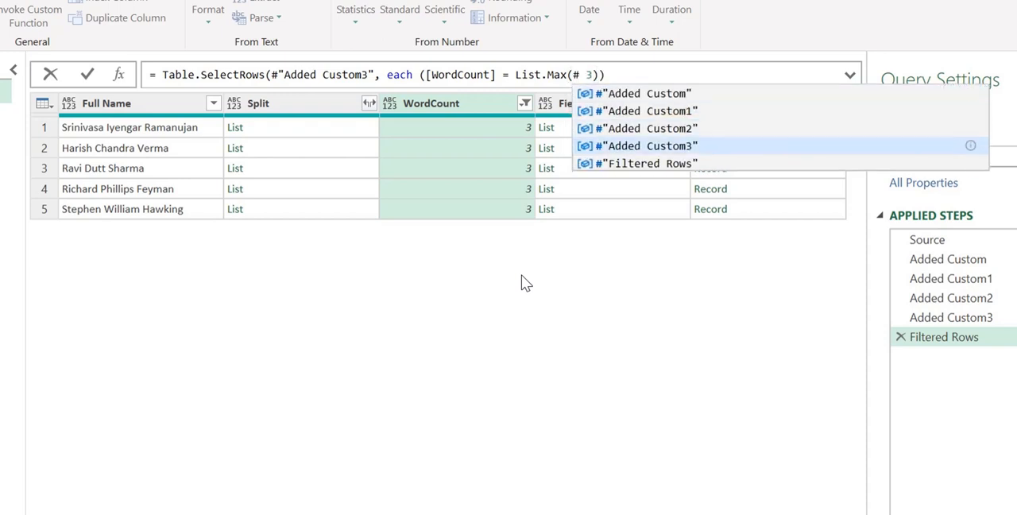
{"action": "key", "text": "Return"}
{"action": "key", "text": "Down"}
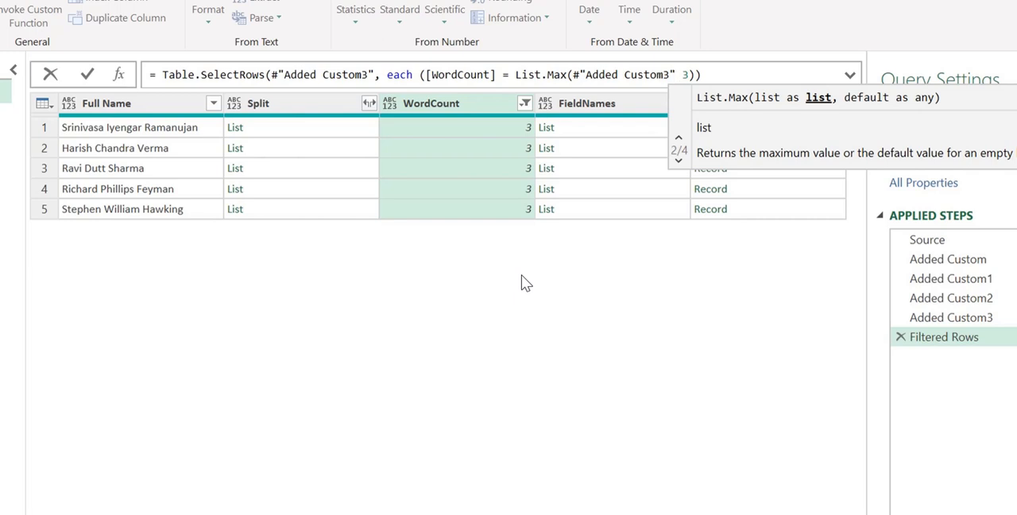
{"action": "type", "text": "[W"}
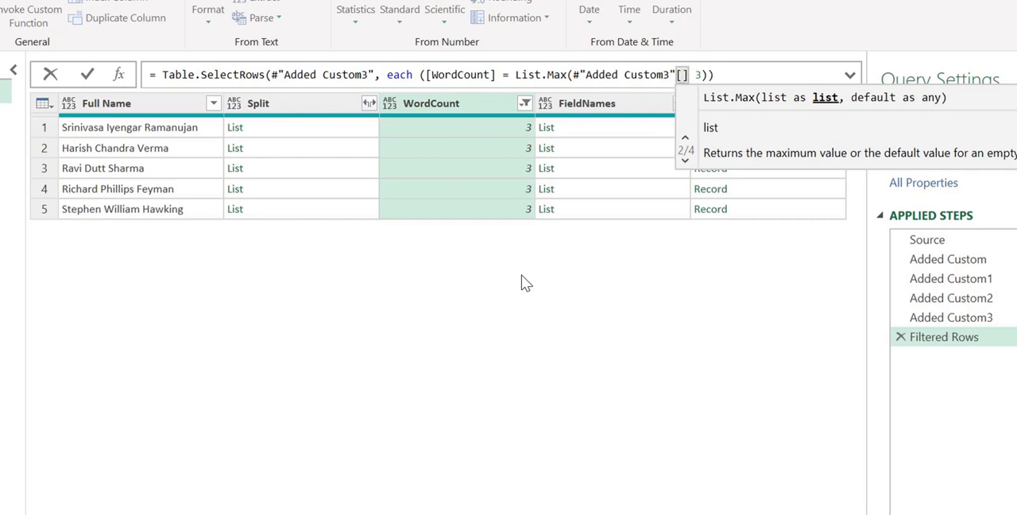
{"action": "type", "text": "ordC"}
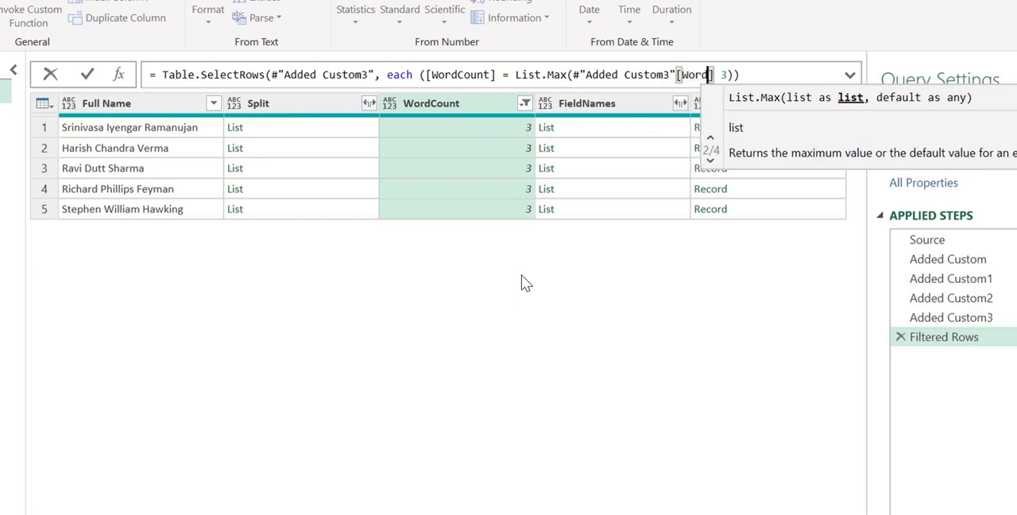
{"action": "type", "text": "ount]"}
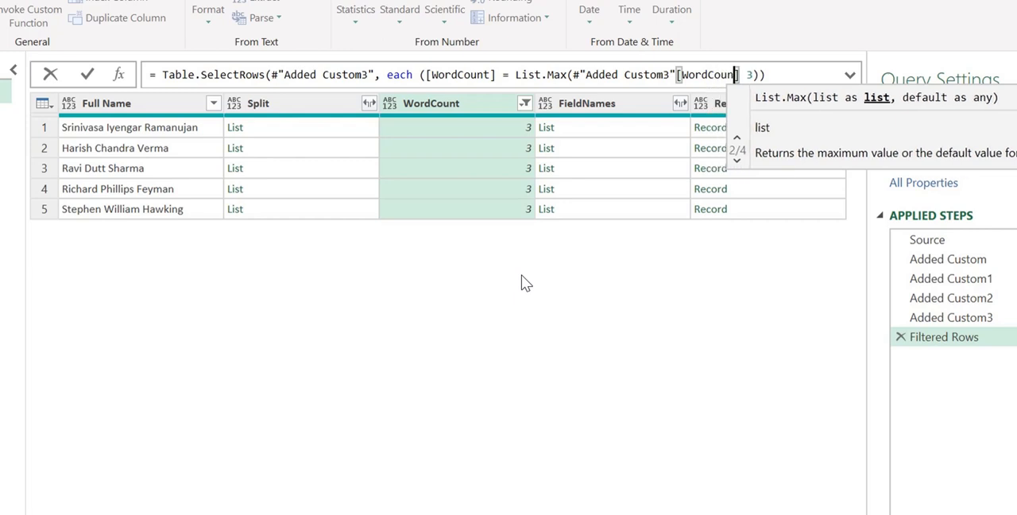
Step: Remove the hardcoded 3, close all parentheses after #"Added Custom3"[WordCount], and commit the filter formula
{"action": "key", "text": "Right"}
{"action": "key", "text": "Delete"}
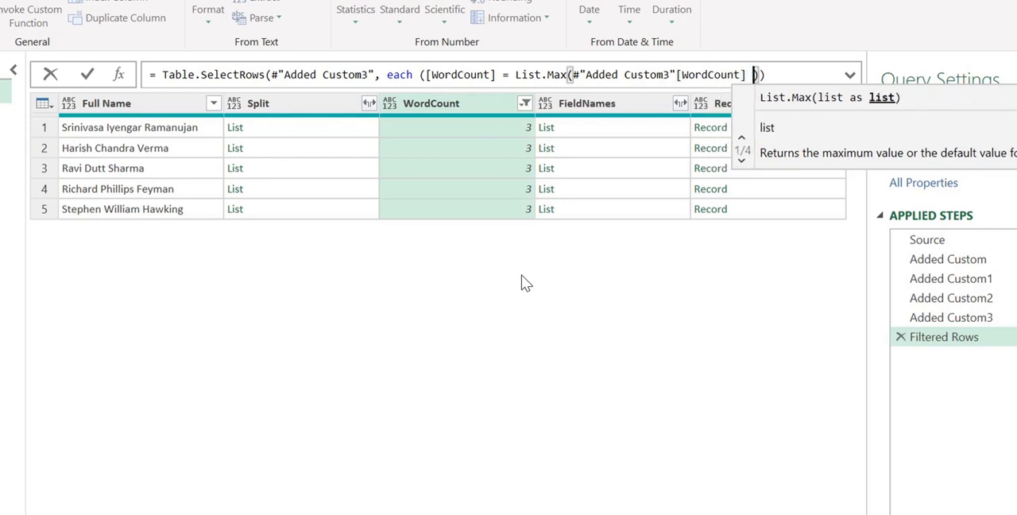
{"action": "key", "text": "BackSpace"}
{"action": "key", "text": "Return"}
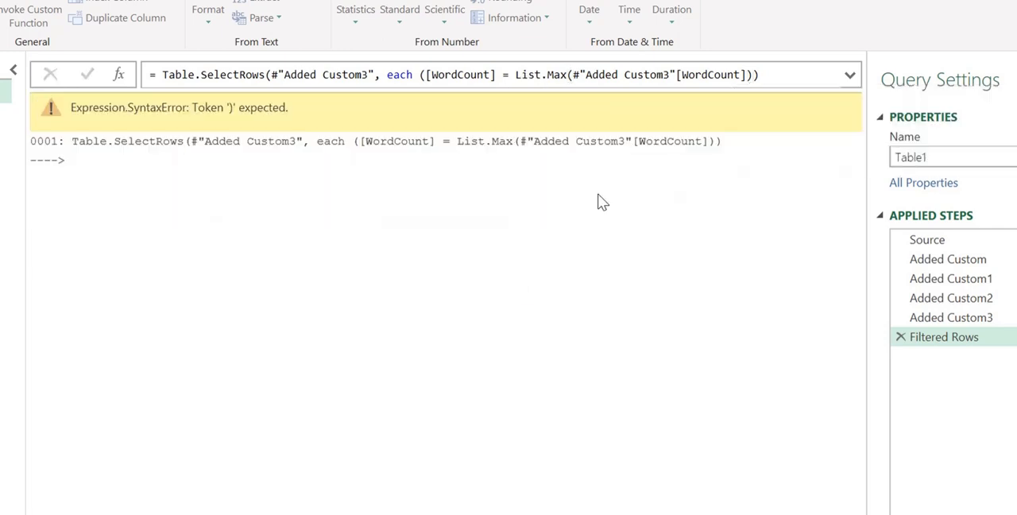
{"action": "left_click", "coordinate": [775, 74]}
{"action": "type", "text": ")"}
{"action": "key", "text": "Return"}
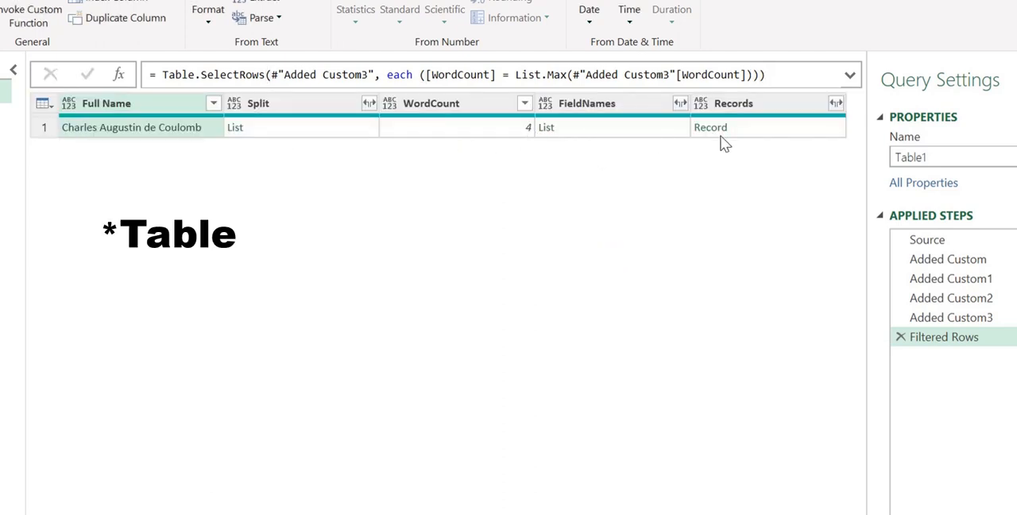
Step: Preview the filtered row's FieldNames list and append {0} to the filter formula to extract the first row as a record
{"action": "left_click", "coordinate": [602, 129]}
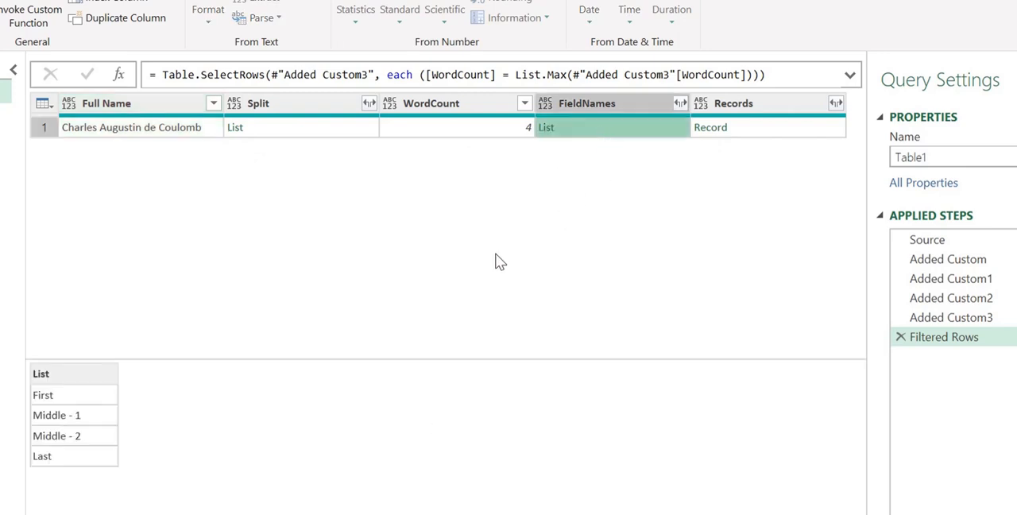
{"action": "left_click_drag", "start_coordinate": [186, 358], "coordinate": [188, 243]}
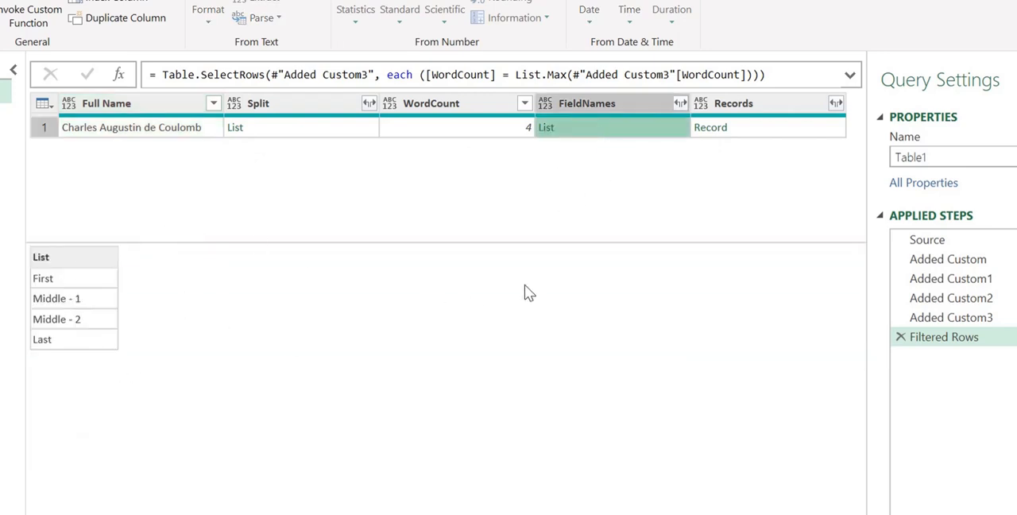
{"action": "left_click", "coordinate": [773, 74]}
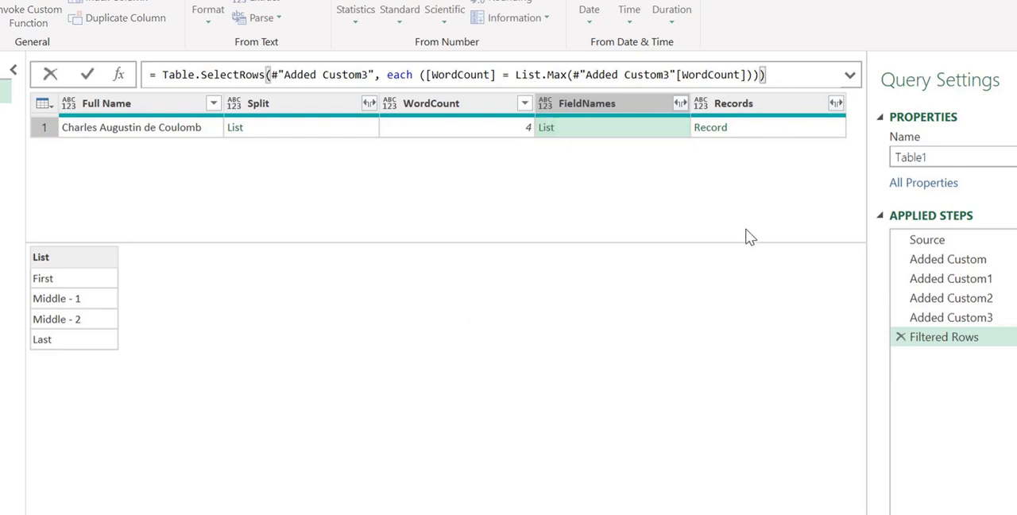
{"action": "type", "text": "{}"}
{"action": "type", "text": "0"}
{"action": "key", "text": "Return"}
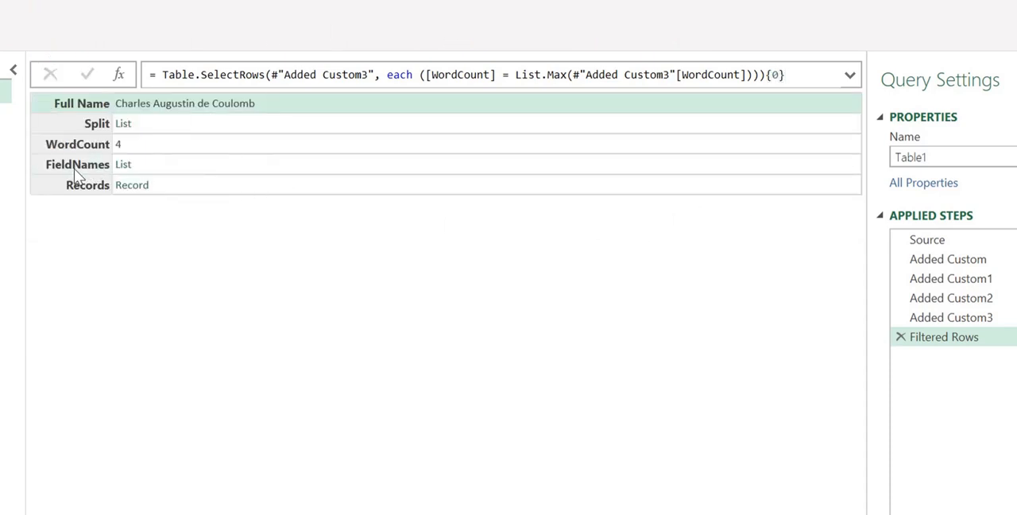
Step: Append [FieldNames] after {0} to return only the FieldNames list, and show the whole formula
{"action": "left_click", "coordinate": [75, 170]}
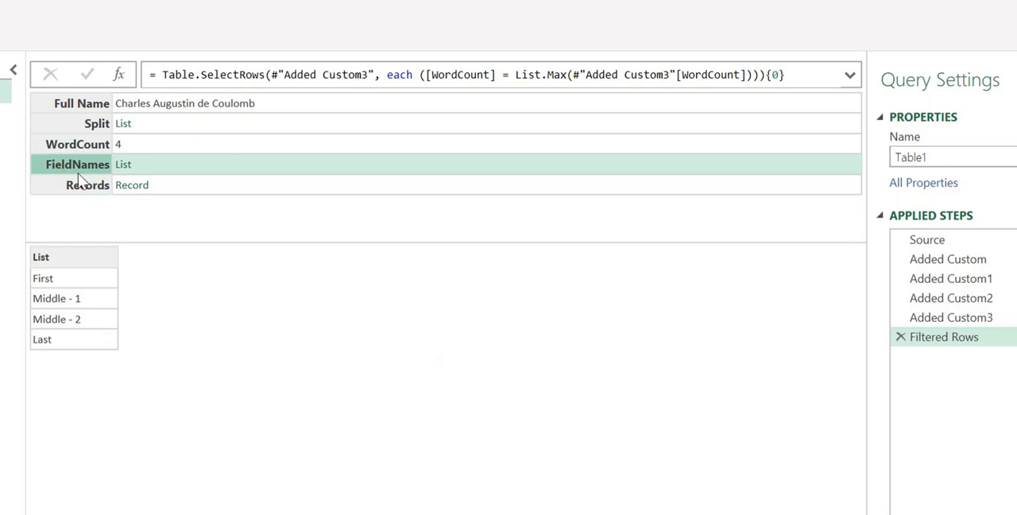
{"action": "left_click", "coordinate": [802, 74]}
{"action": "type", "text": "["}
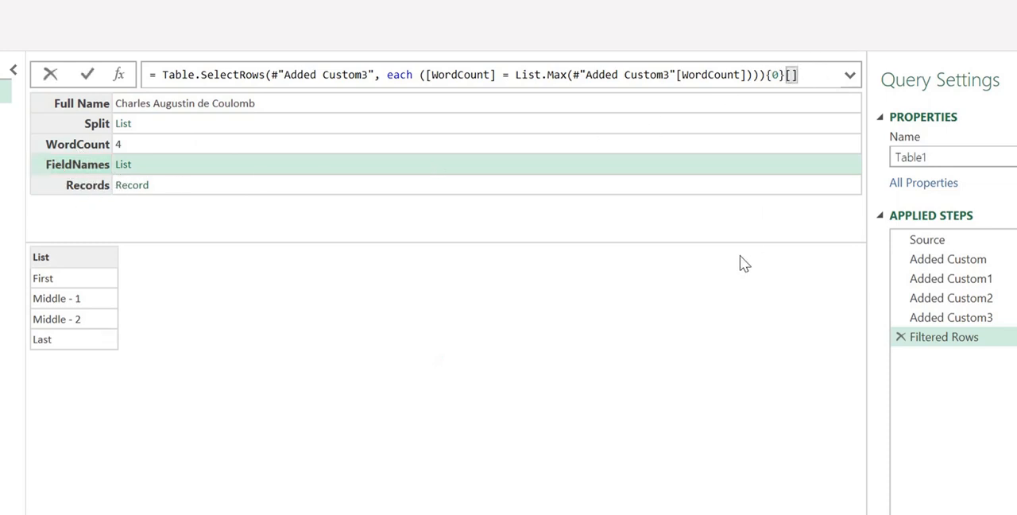
{"action": "type", "text": "FieldNames"}
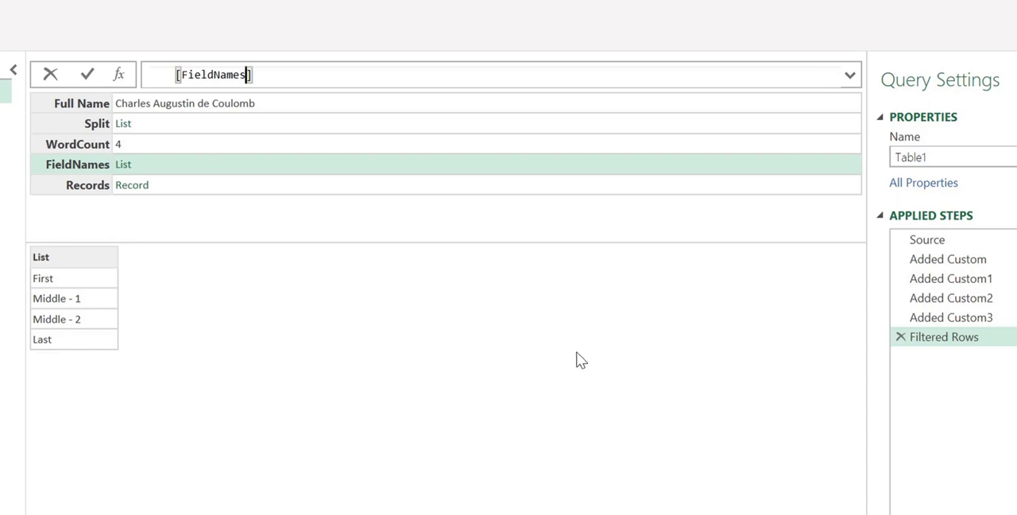
{"action": "key", "text": "Return"}
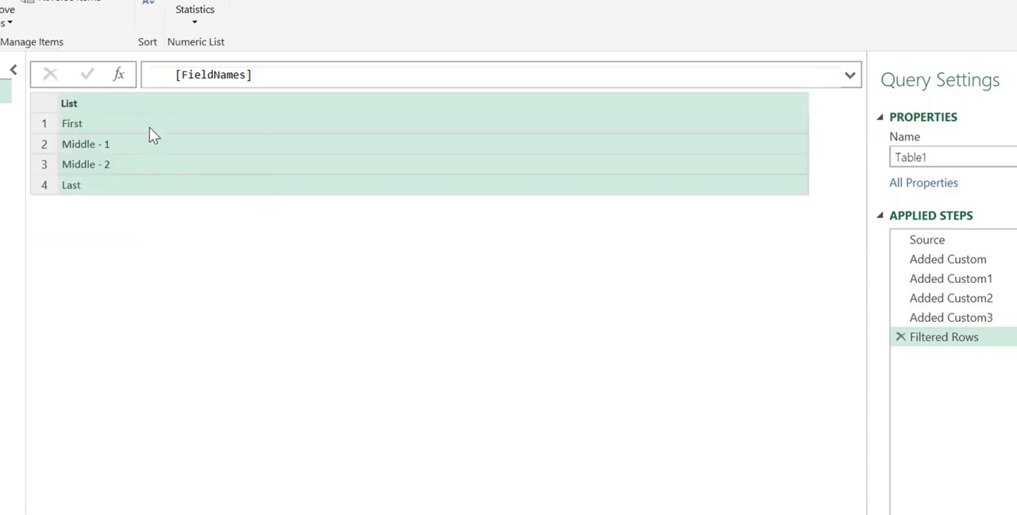
{"action": "left_click", "coordinate": [850, 76]}
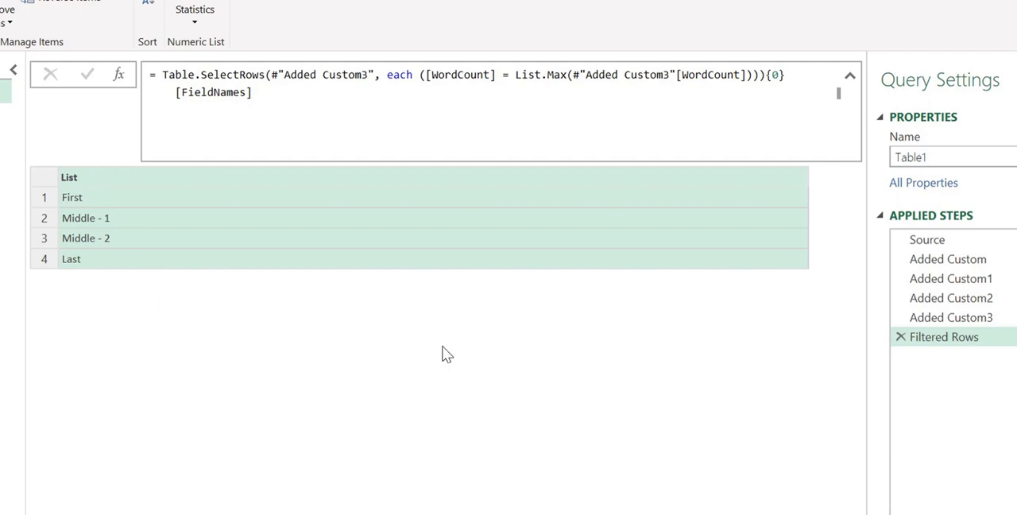
Step: Rename the Filtered Rows query step as FinalFields
{"action": "right_click", "coordinate": [942, 345]}
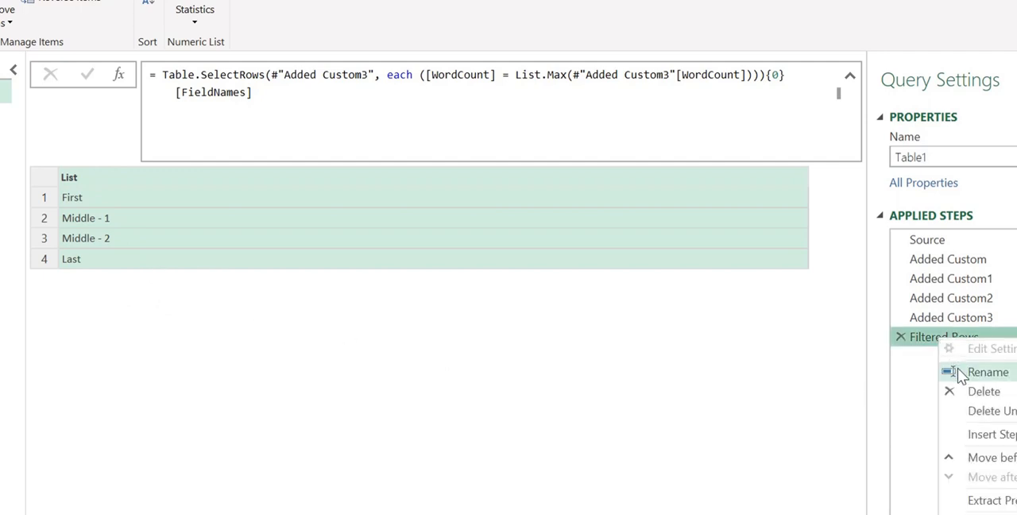
{"action": "left_click", "coordinate": [959, 371]}
{"action": "type", "text": "Fi"}
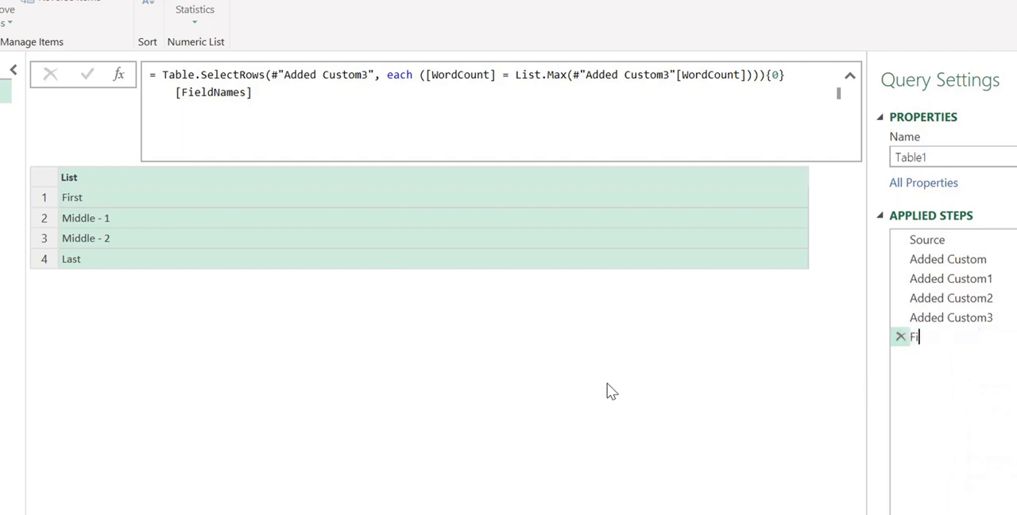
{"action": "type", "text": "nalFields"}
{"action": "key", "text": "Return"}
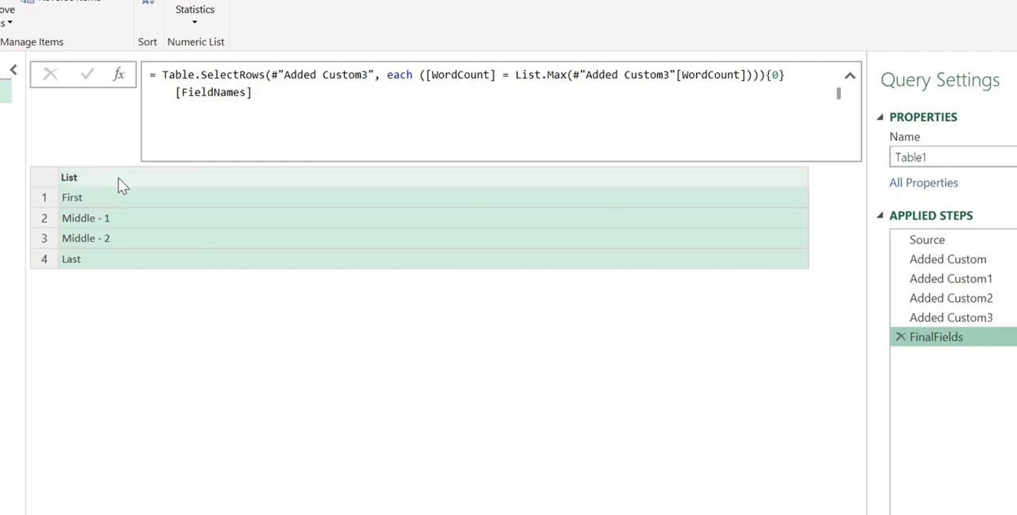
Step: Add a new query step after FinalFields that refers back to #"Added Custom3"
{"action": "left_click", "coordinate": [123, 76]}
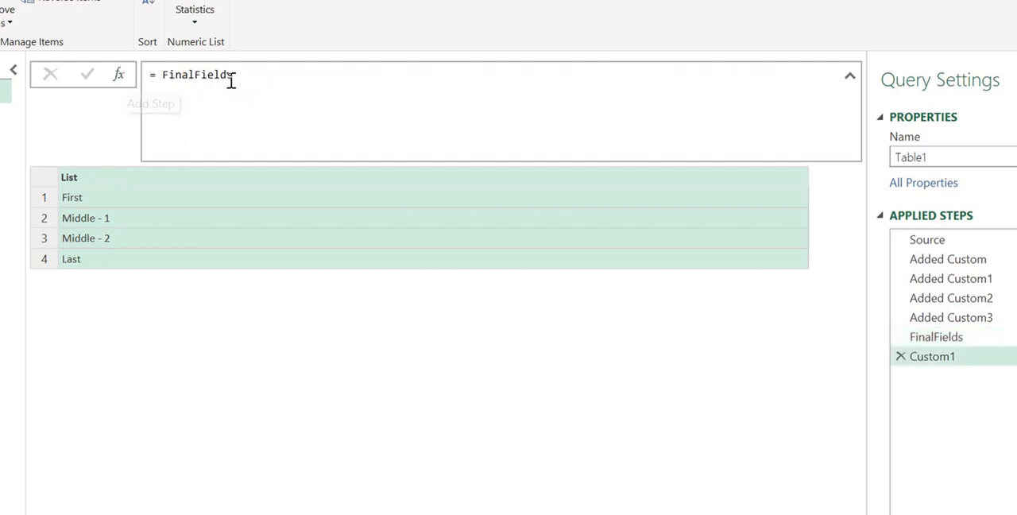
{"action": "left_click_drag", "start_coordinate": [233, 75], "coordinate": [169, 78]}
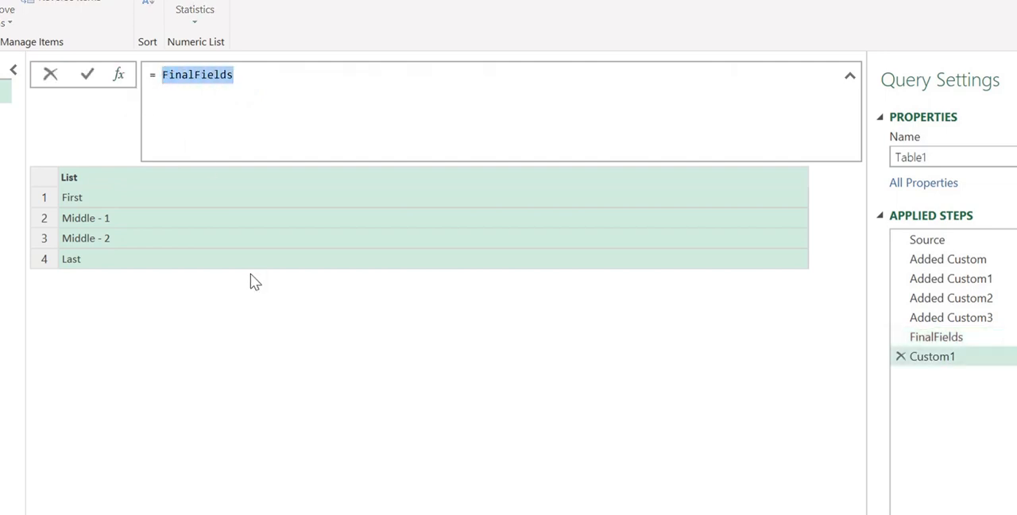
{"action": "type", "text": "#"}
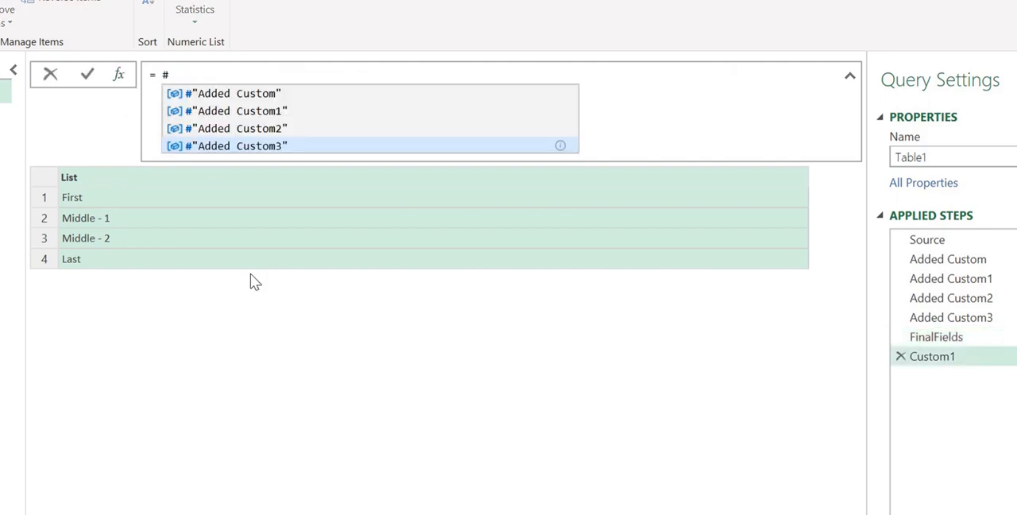
{"action": "key", "text": "Tab"}
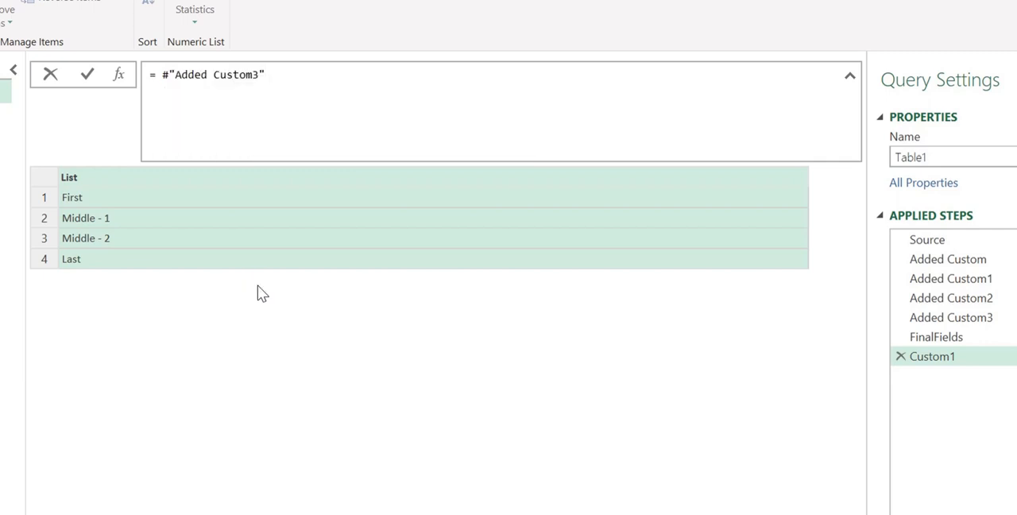
{"action": "key", "text": "Return"}
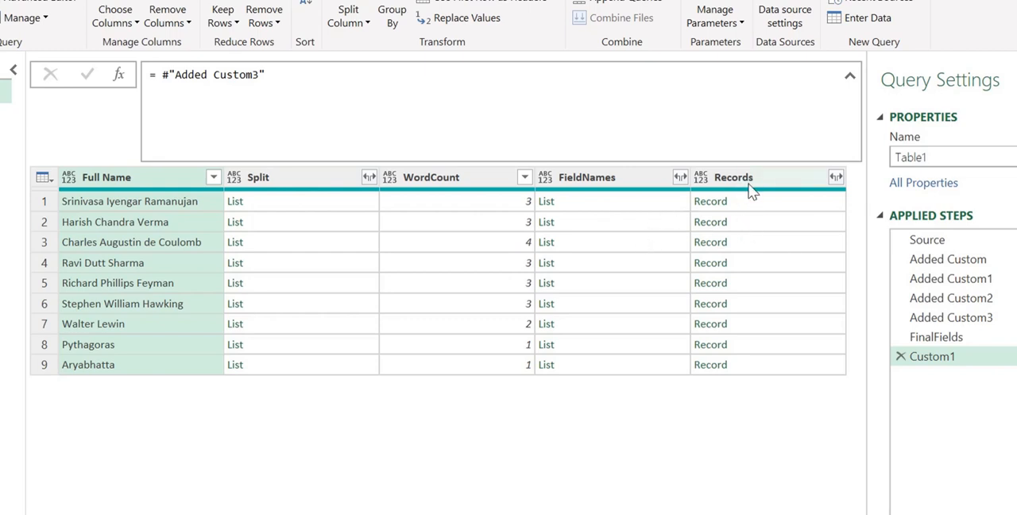
Step: Append [[Records]] to the #"Added Custom3" reference to keep only the Records column as a table
{"action": "left_click", "coordinate": [347, 74]}
{"action": "type", "text": "["}
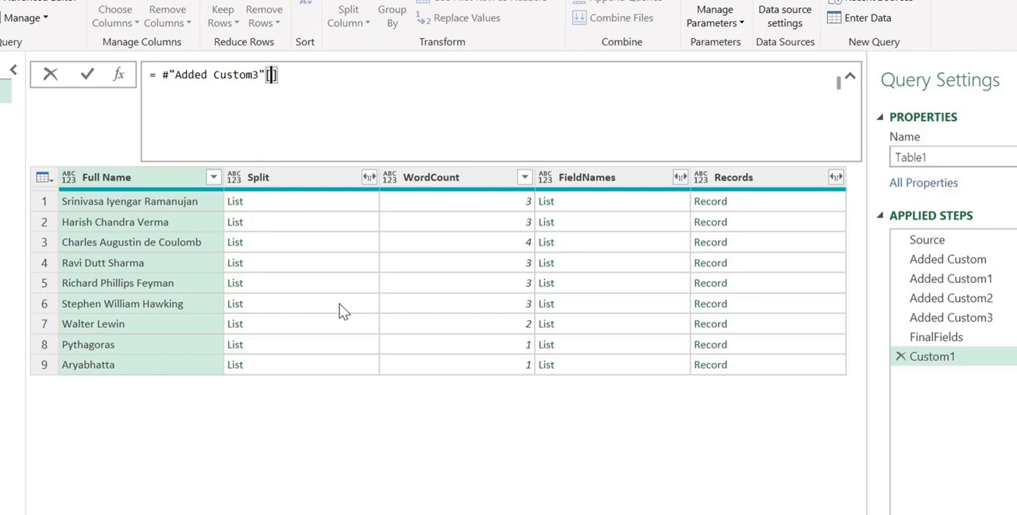
{"action": "type", "text": "["}
{"action": "type", "text": "Recorde"}
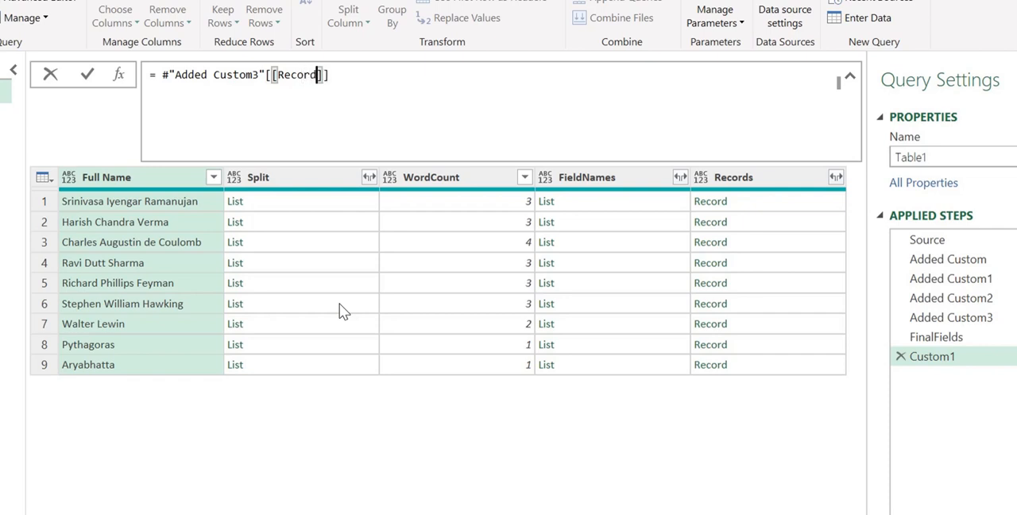
{"action": "key", "text": "BackSpace"}
{"action": "type", "text": "s"}
{"action": "key", "text": "Return"}
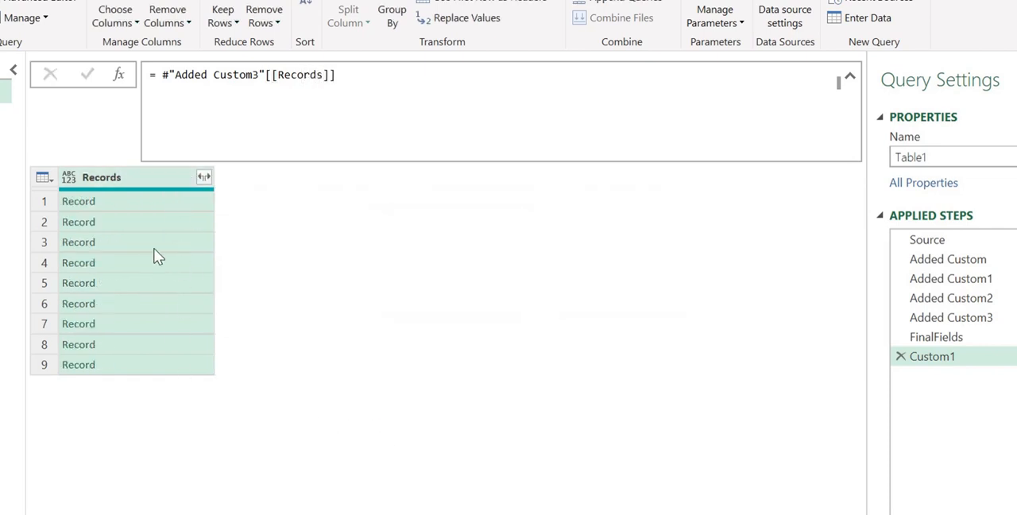
Step: Expand the Records column into First, Middle - 1 and Last without the original column name as prefix
{"action": "left_click", "coordinate": [204, 177]}
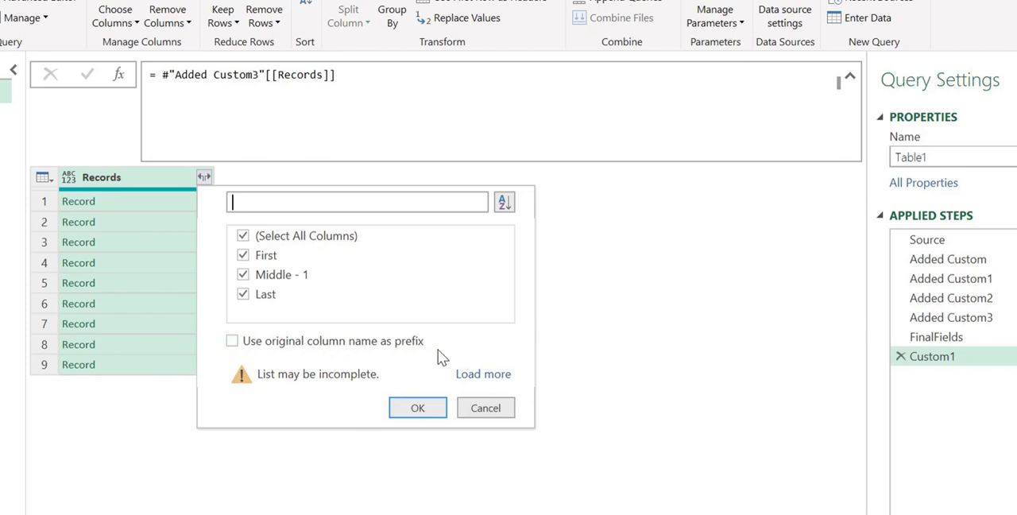
{"action": "left_click", "coordinate": [418, 408]}
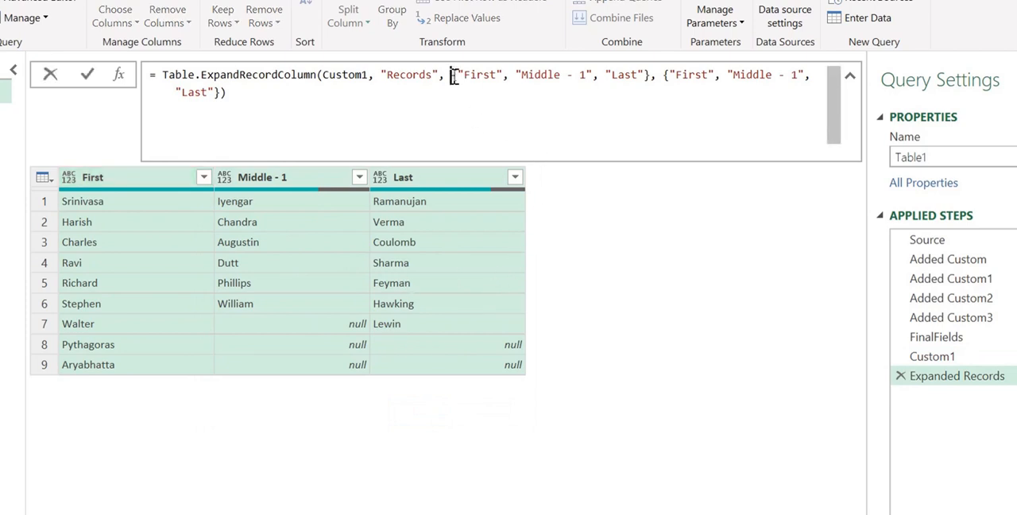
Step: Replace the first hard-coded column list in the Table.ExpandRecordColumn formula with FinalFields
{"action": "left_click_drag", "start_coordinate": [453, 77], "coordinate": [650, 75]}
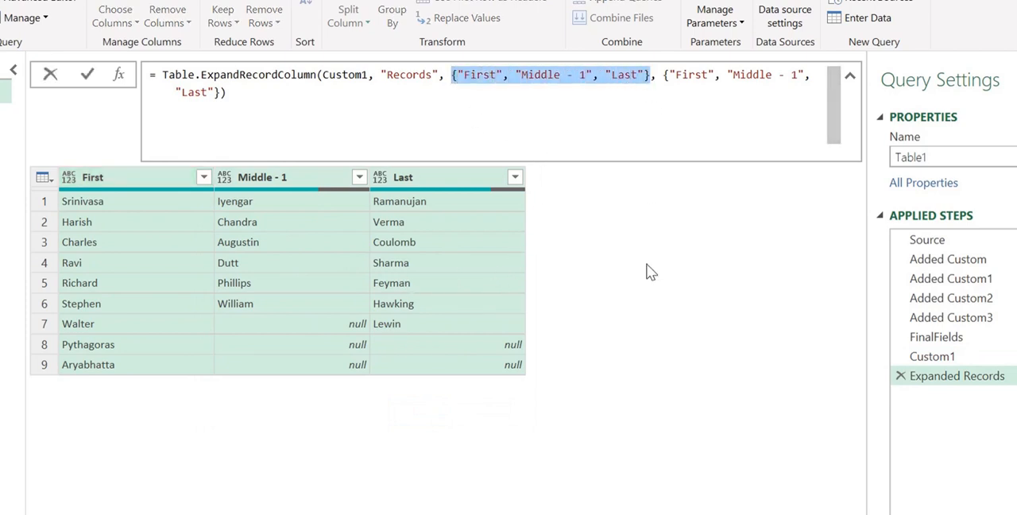
{"action": "type", "text": "F"}
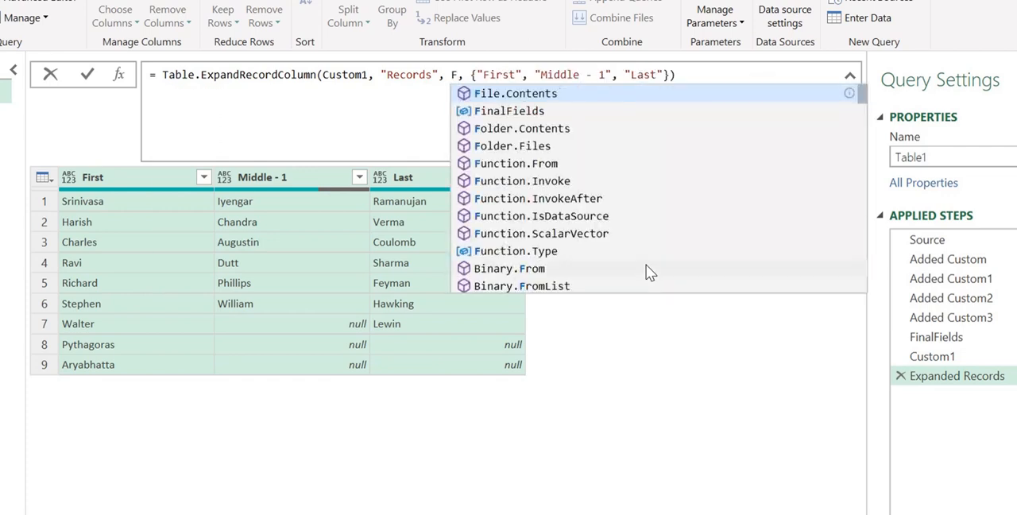
{"action": "type", "text": "ie"}
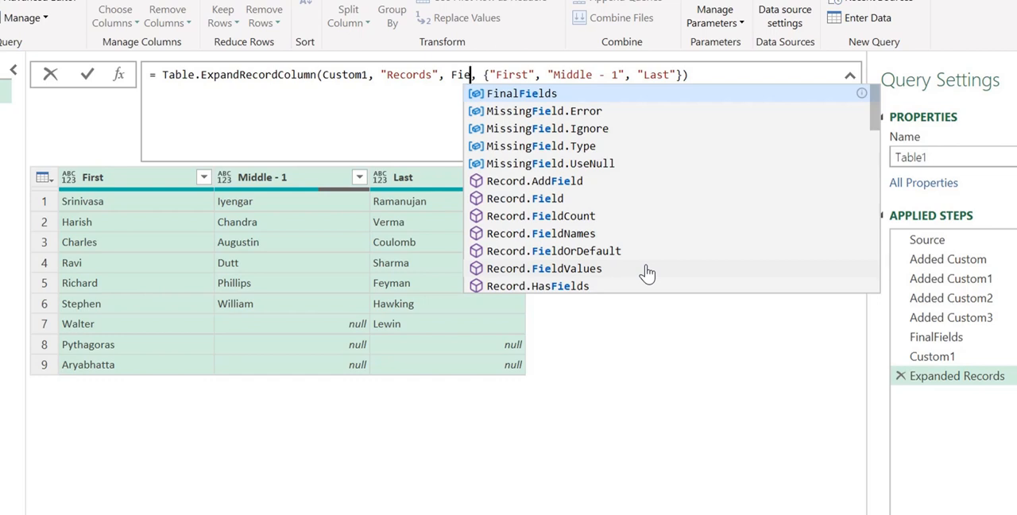
{"action": "key", "text": "Tab"}
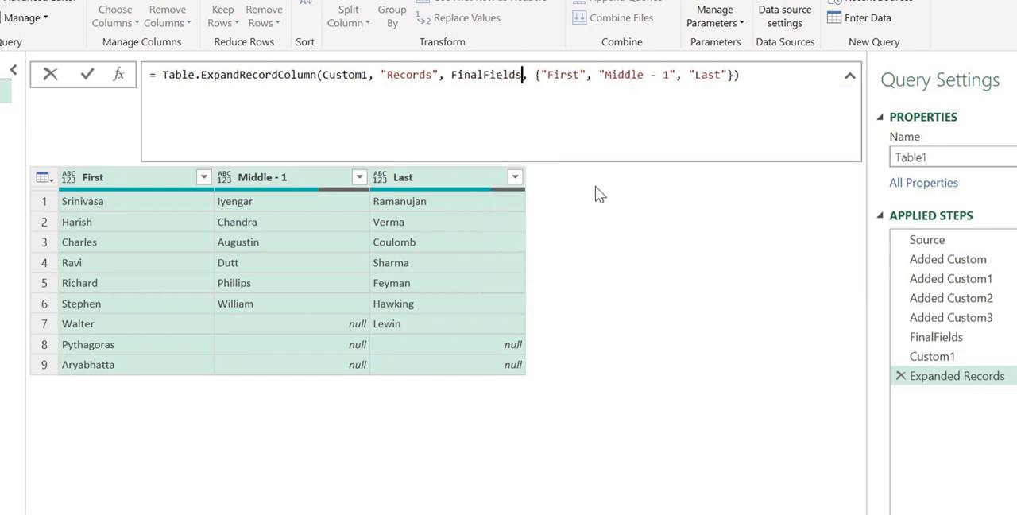
Step: Replace the remaining hard-coded list of new column names with FinalFields, apply the formula and check each expanded column
{"action": "left_click_drag", "start_coordinate": [535, 74], "coordinate": [736, 76]}
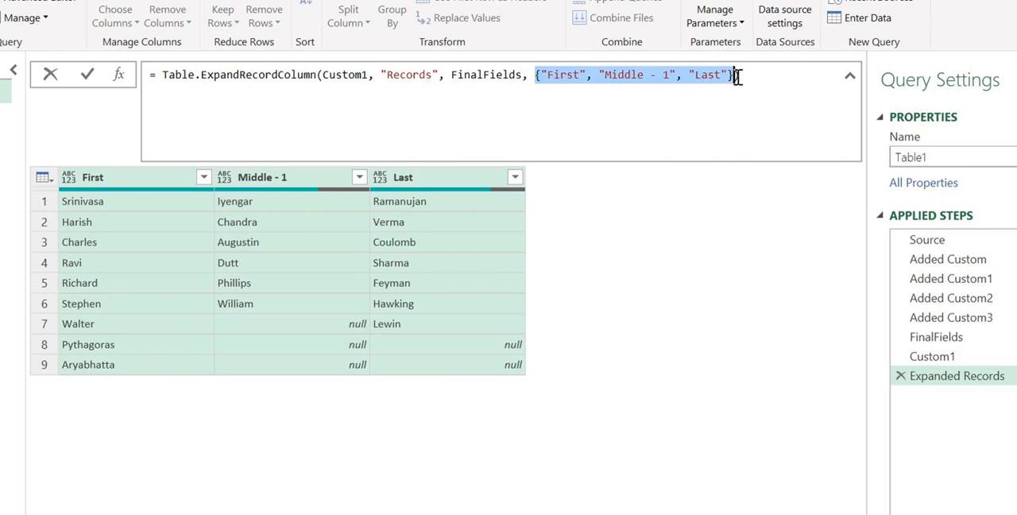
{"action": "type", "text": "Fi"}
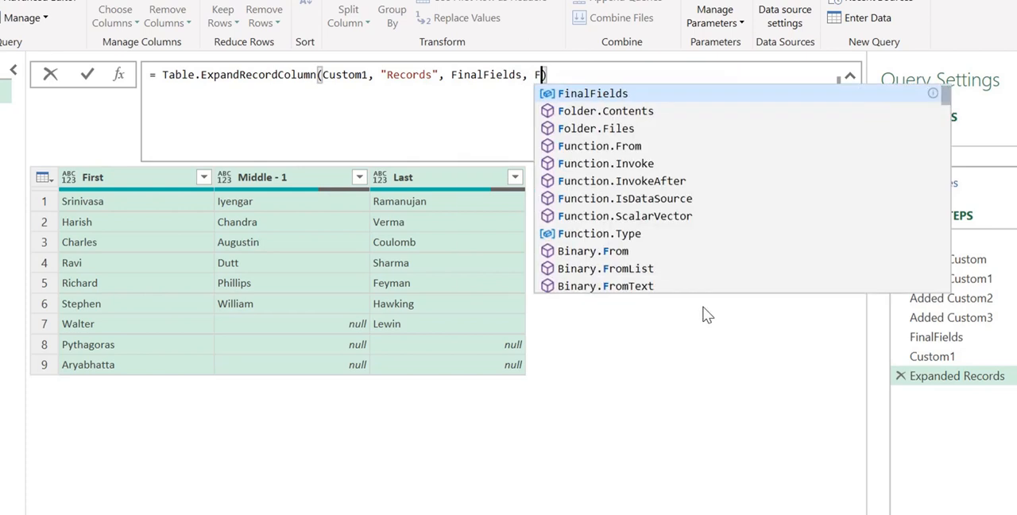
{"action": "type", "text": "nal"}
{"action": "key", "text": "Tab"}
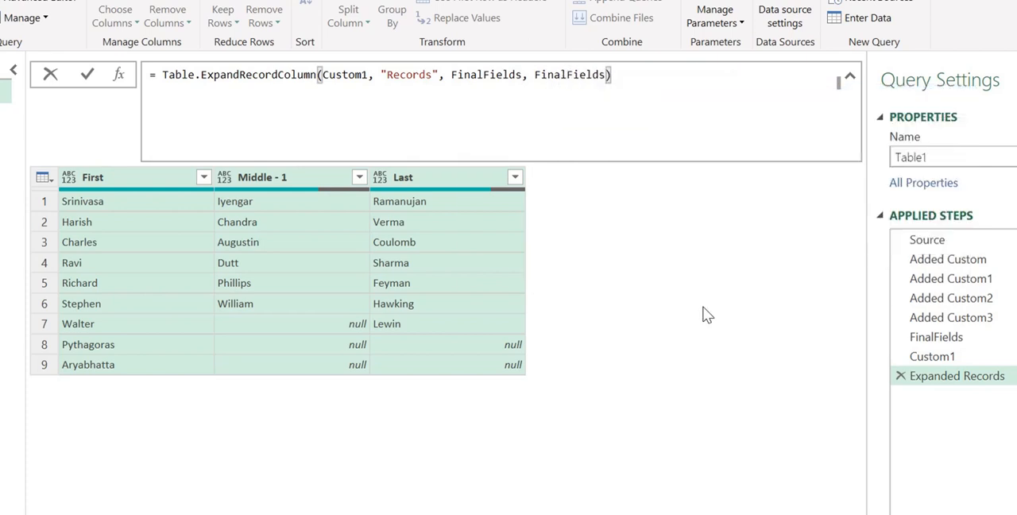
{"action": "key", "text": "Return"}
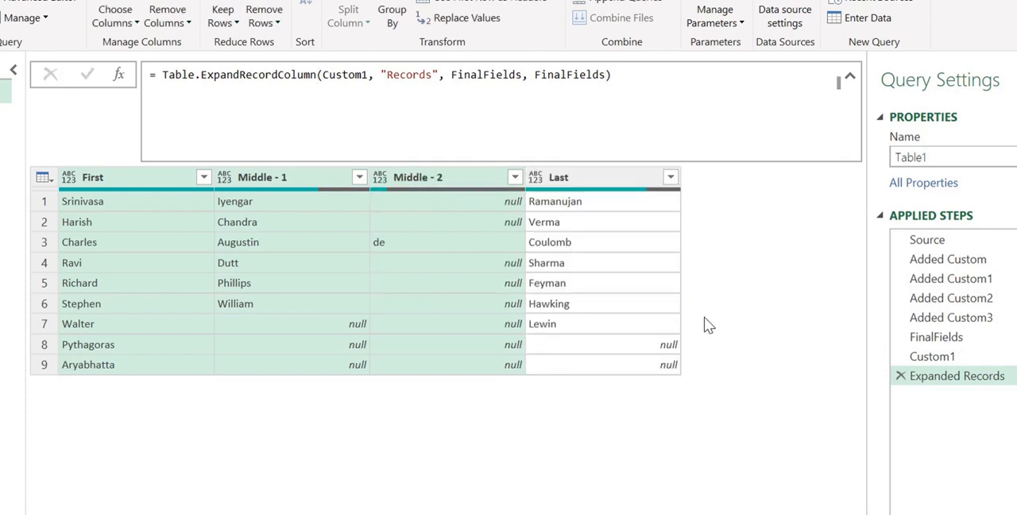
{"action": "left_click", "coordinate": [147, 183]}
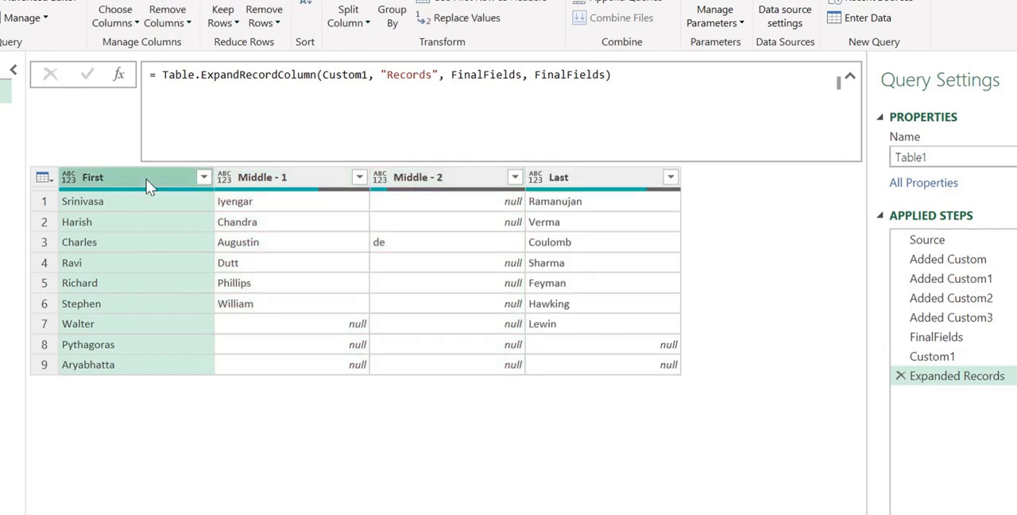
{"action": "left_click", "coordinate": [278, 177]}
{"action": "left_click", "coordinate": [430, 179]}
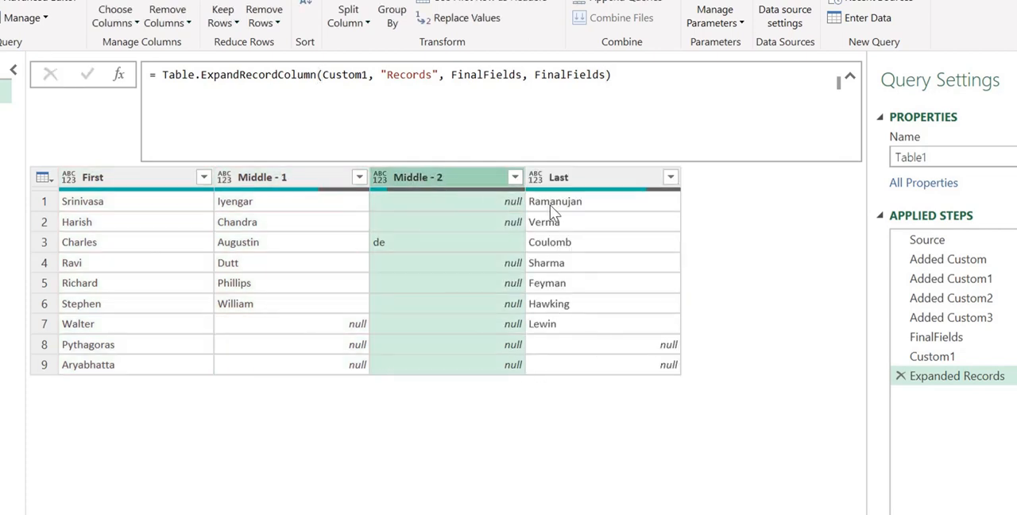
{"action": "left_click", "coordinate": [586, 185]}
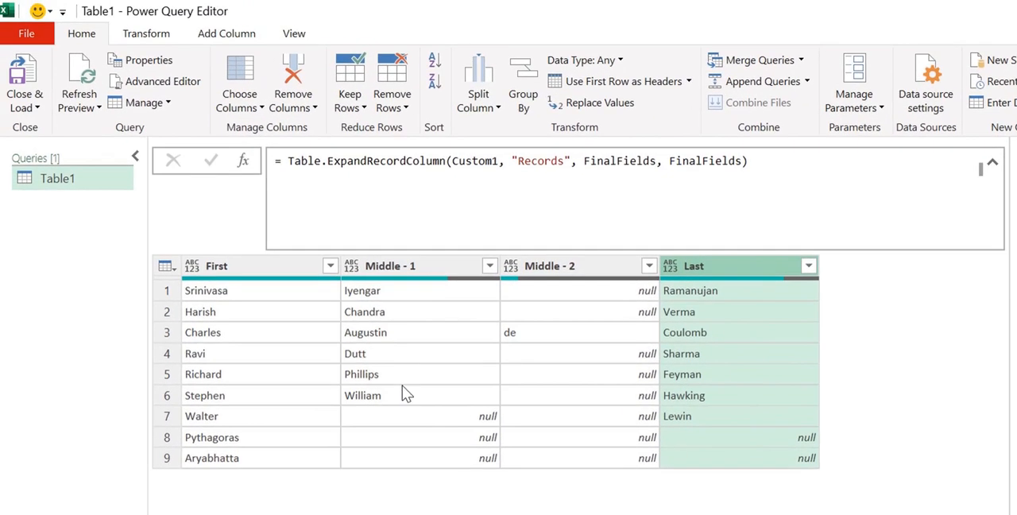
Step: Load the query result as a table on the existing worksheet at cell E14 and dismiss the queries pane
{"action": "left_click", "coordinate": [25, 106]}
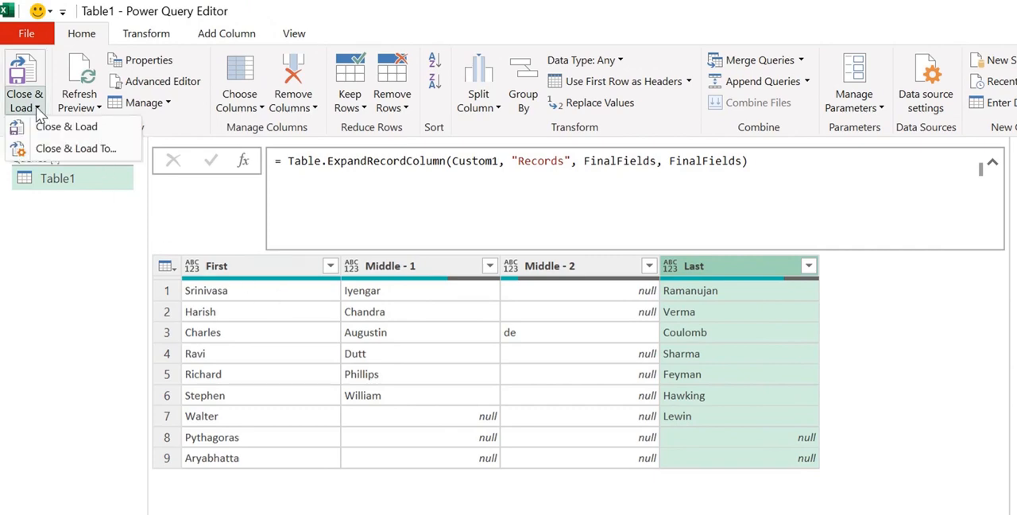
{"action": "left_click", "coordinate": [71, 154]}
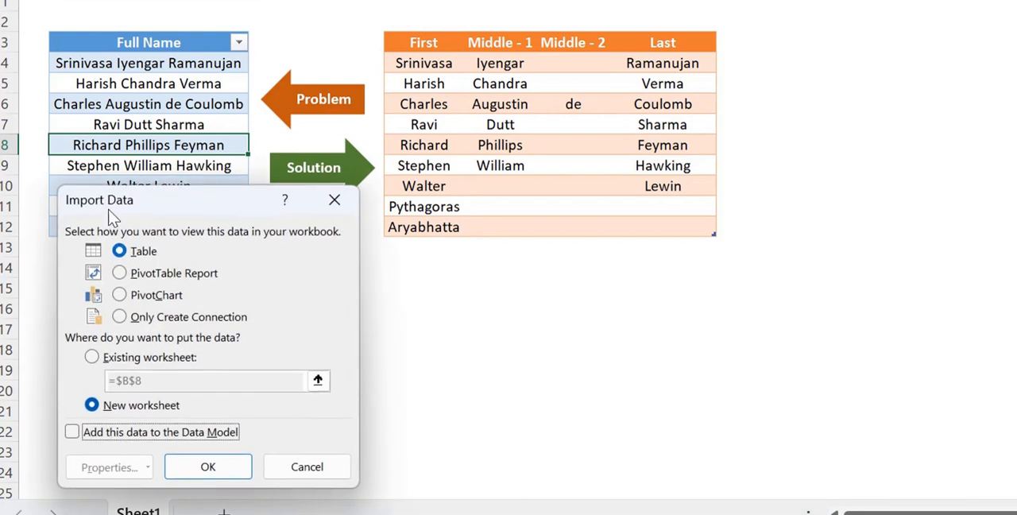
{"action": "left_click", "coordinate": [106, 360]}
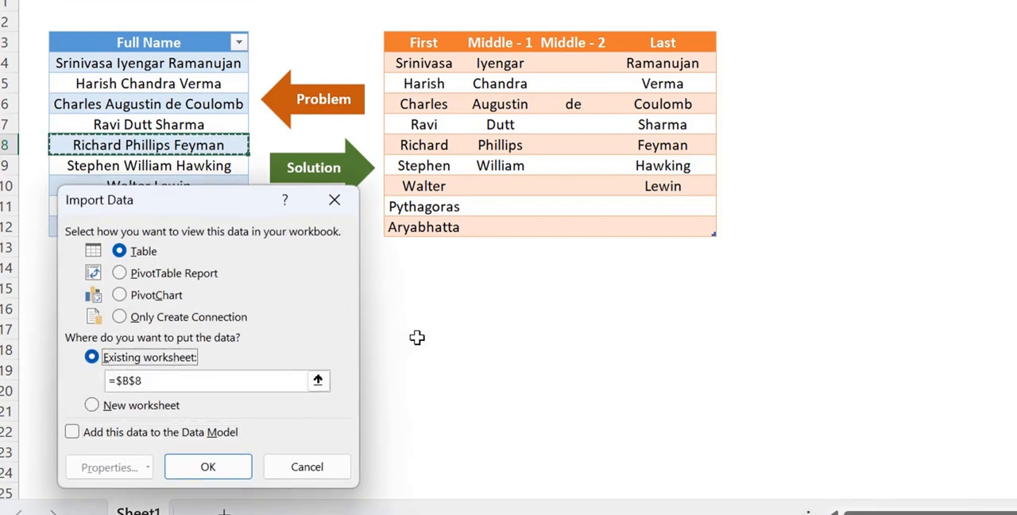
{"action": "left_click", "coordinate": [414, 273]}
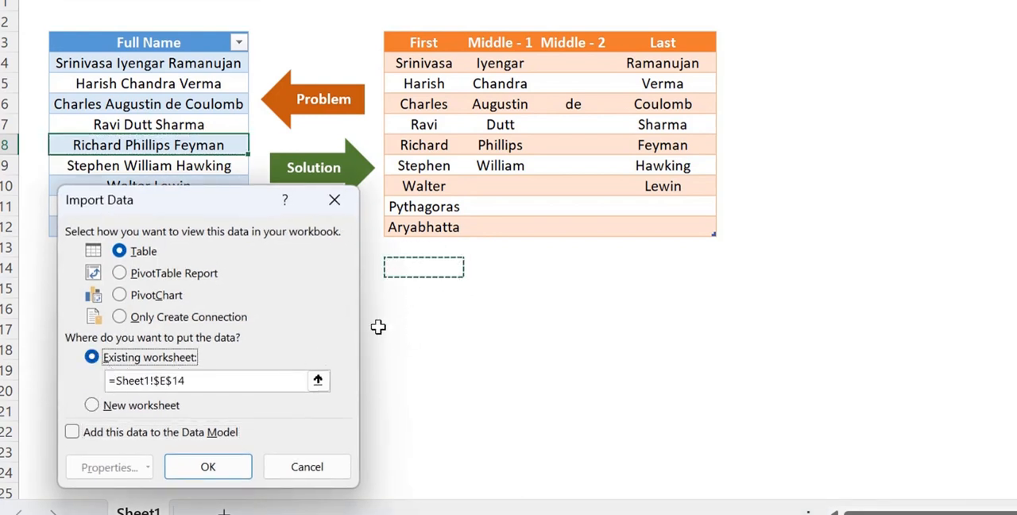
{"action": "left_click", "coordinate": [207, 461]}
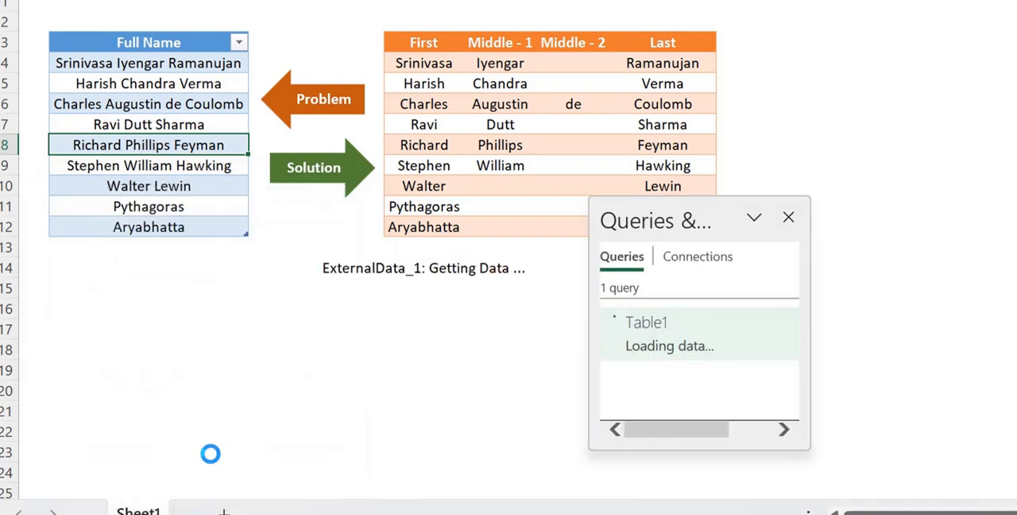
{"action": "left_click", "coordinate": [788, 216]}
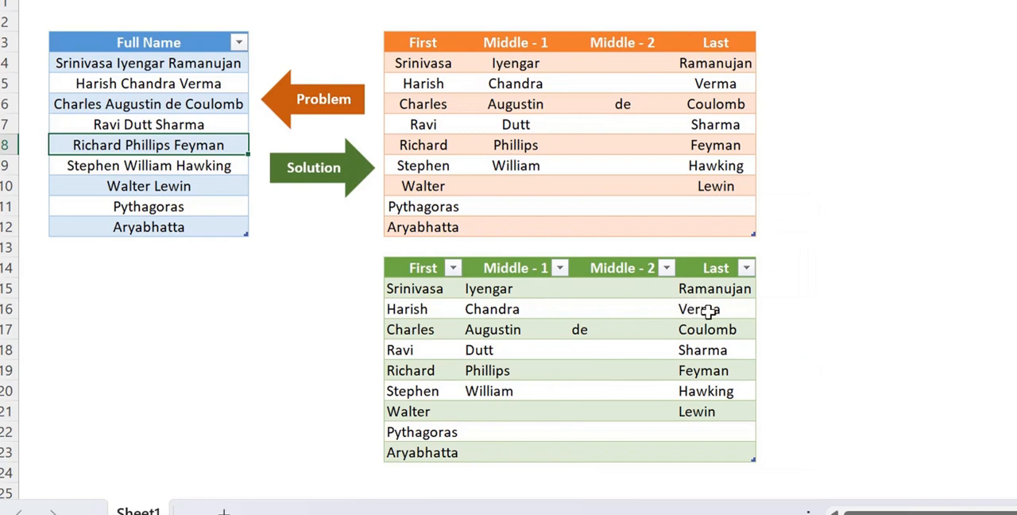
Step: Add the test name A B C directly below the last entry of the Full Name table
{"action": "left_click", "coordinate": [142, 248]}
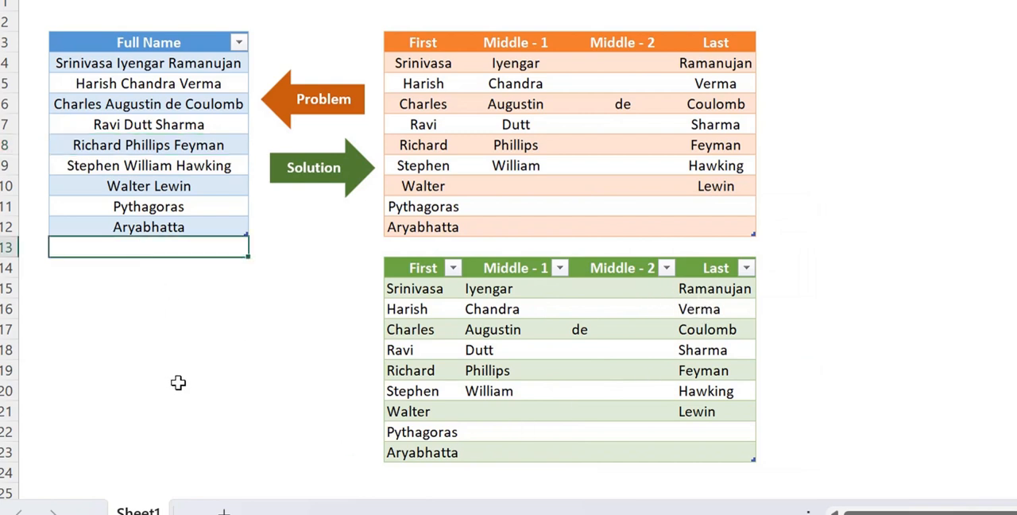
{"action": "type", "text": "A"}
{"action": "key", "text": "BackSpace"}
{"action": "type", "text": "B C"}
{"action": "left_click", "coordinate": [178, 382]}
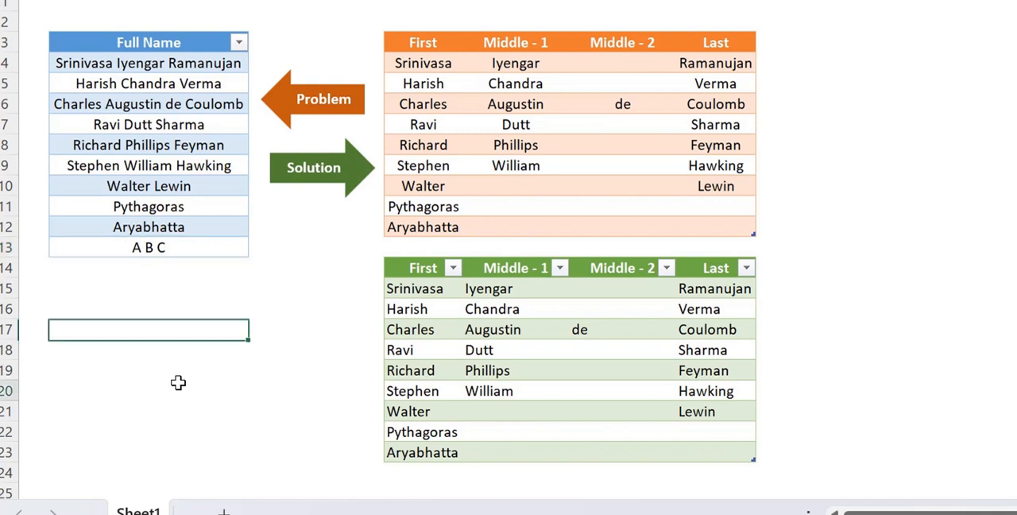
Step: Refresh the green output table and check how the three-word test name is split
{"action": "left_click", "coordinate": [605, 331]}
{"action": "right_click", "coordinate": [609, 338]}
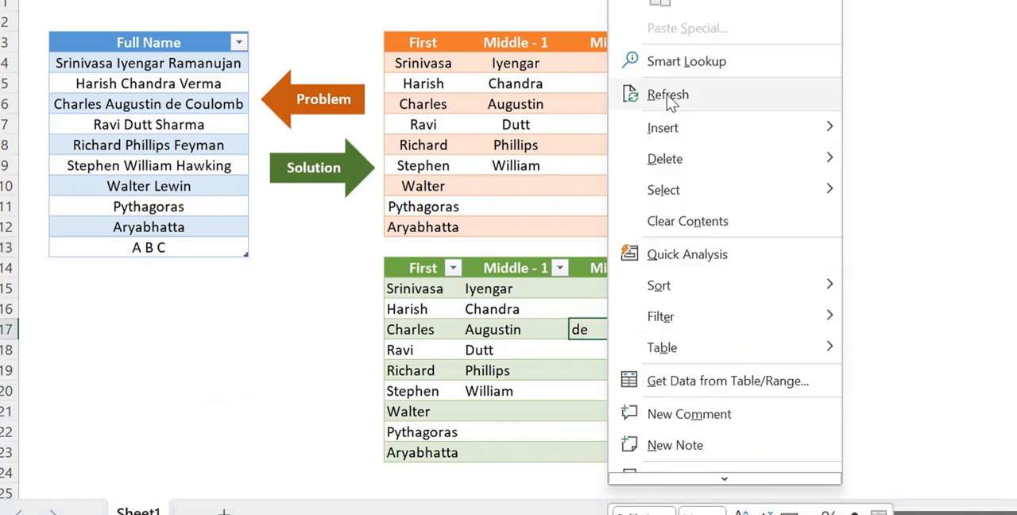
{"action": "left_click", "coordinate": [635, 97]}
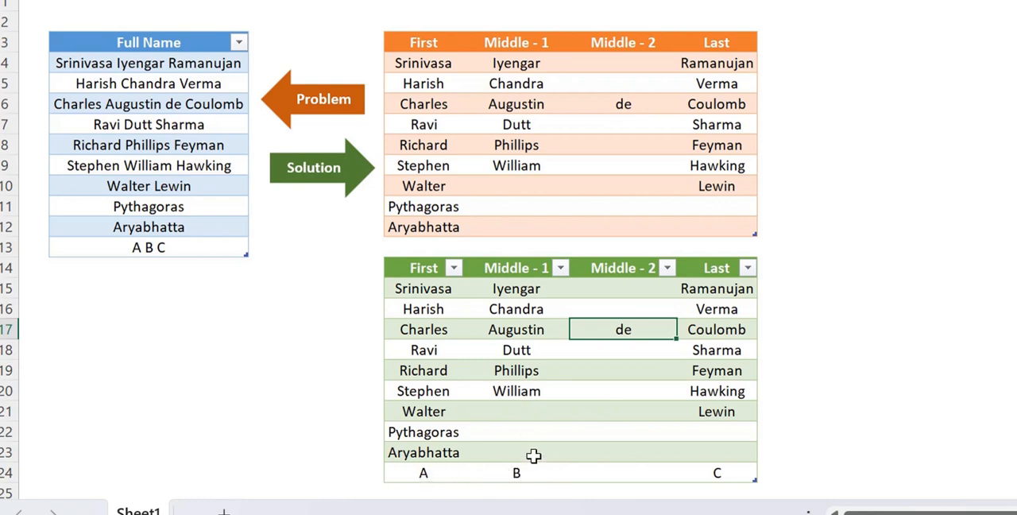
{"action": "left_click", "coordinate": [715, 475]}
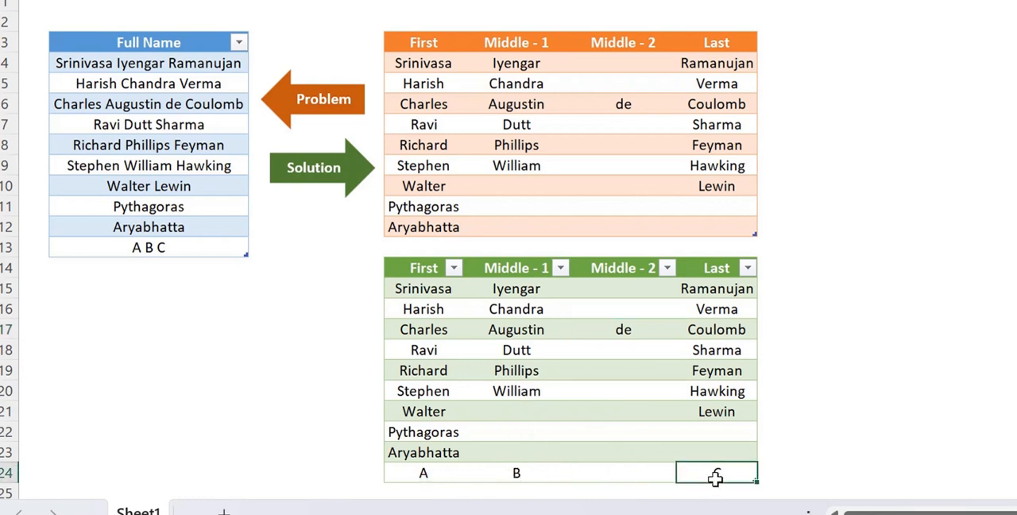
Step: Extend the test name in the Full Name table to A B C D E
{"action": "left_click", "coordinate": [190, 247]}
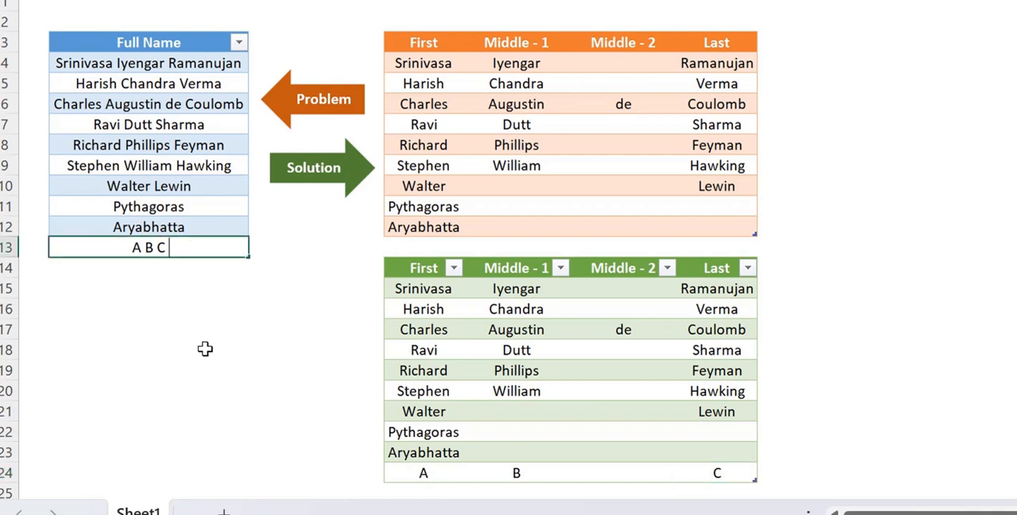
{"action": "type", "text": "D E"}
{"action": "key", "text": "Return"}
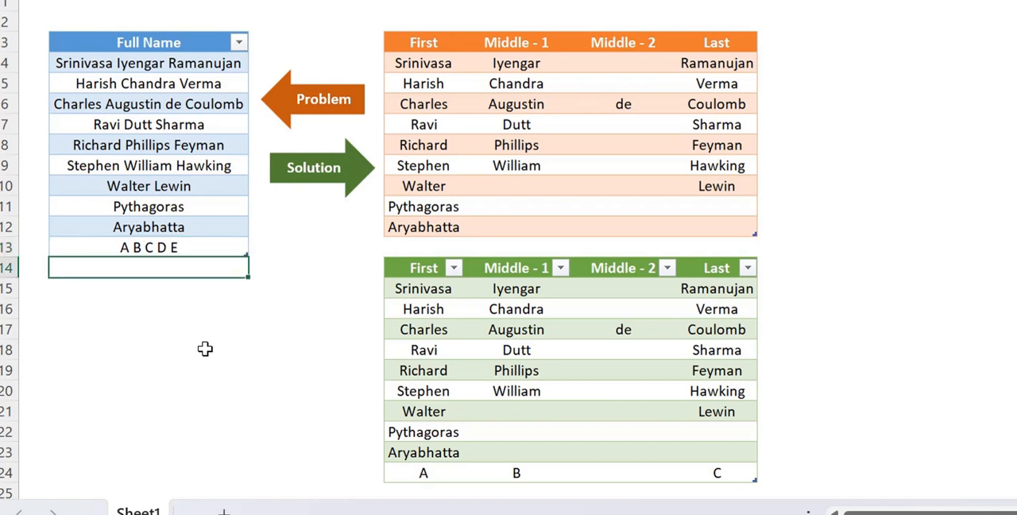
Step: Refresh the output table for the five-word name and inspect its Middle - 3 and Last columns and the test row
{"action": "left_click", "coordinate": [517, 370]}
{"action": "right_click", "coordinate": [518, 370]}
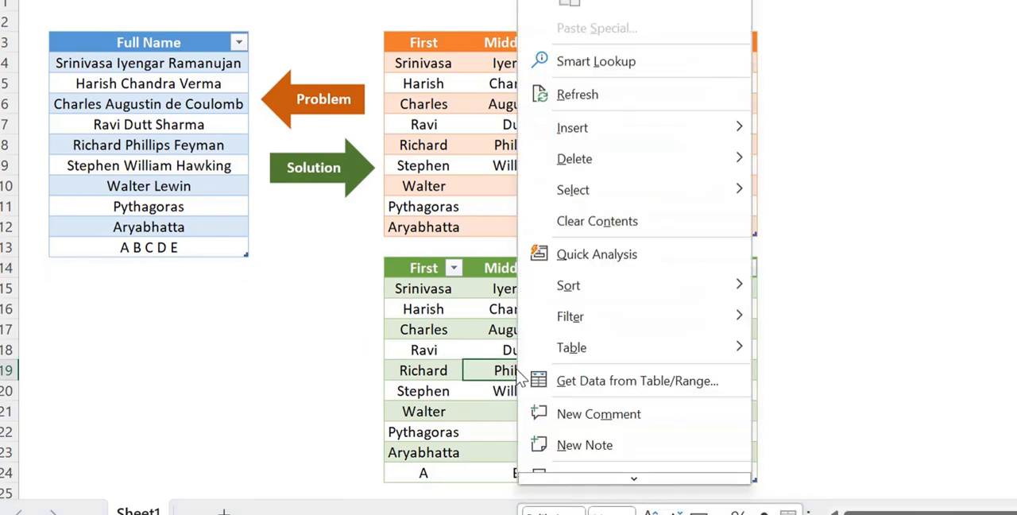
{"action": "left_click", "coordinate": [596, 97]}
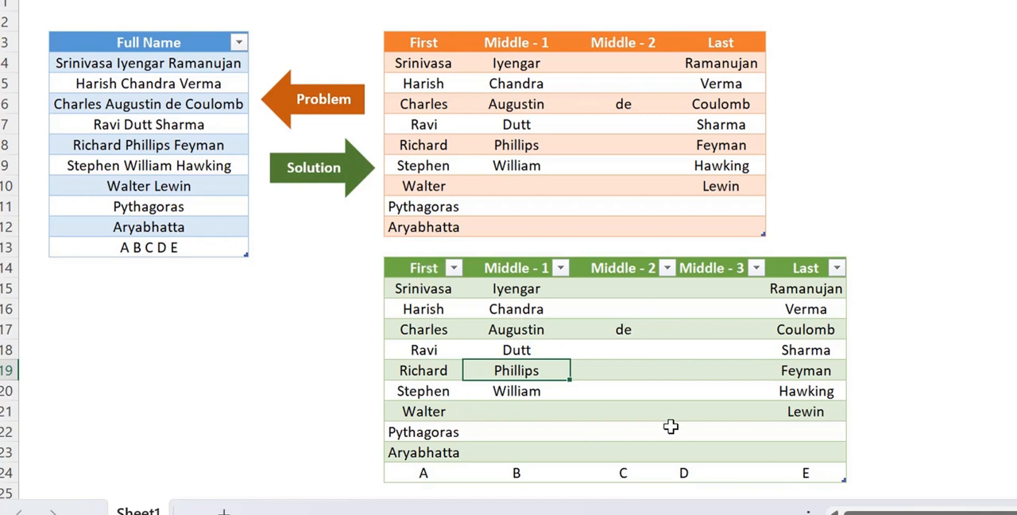
{"action": "left_click_drag", "start_coordinate": [717, 291], "coordinate": [719, 453]}
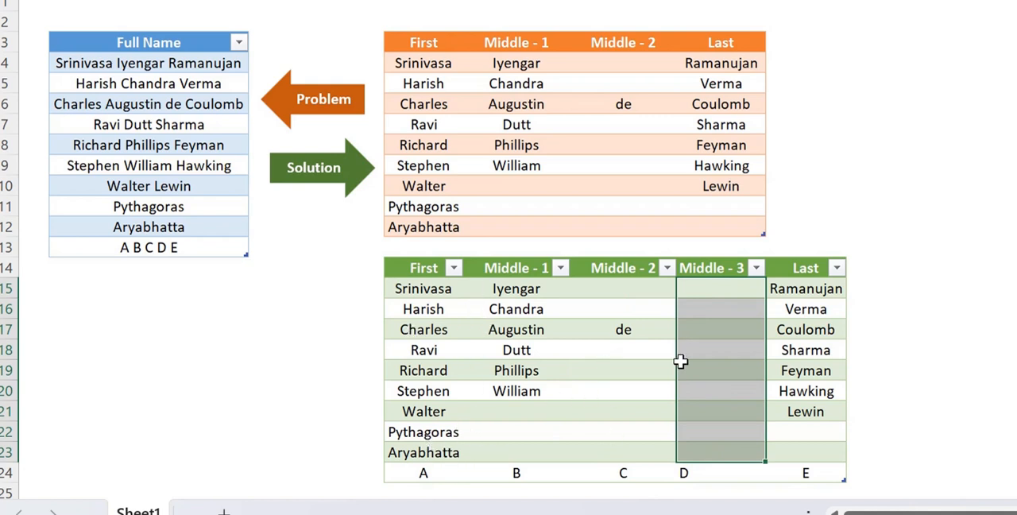
{"action": "left_click_drag", "start_coordinate": [802, 291], "coordinate": [805, 411]}
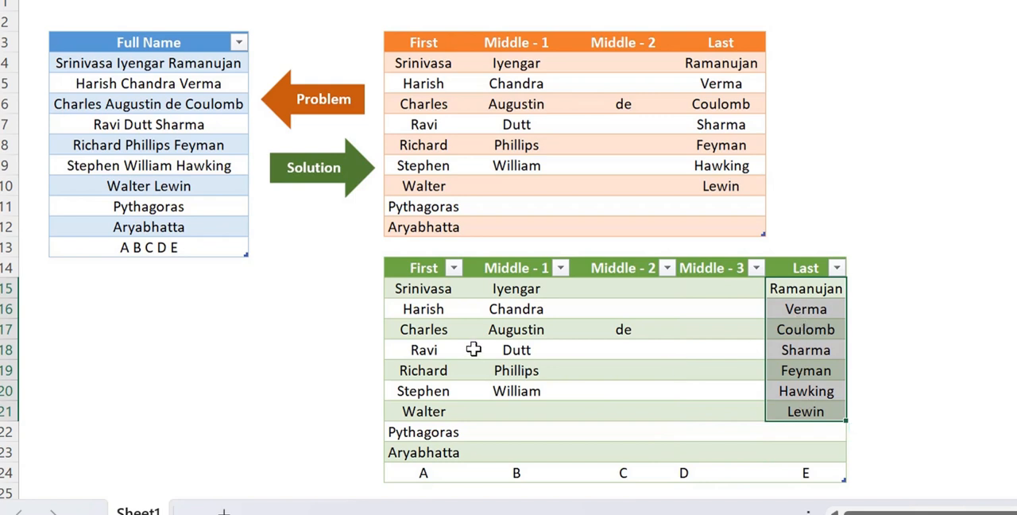
{"action": "left_click_drag", "start_coordinate": [179, 66], "coordinate": [209, 247]}
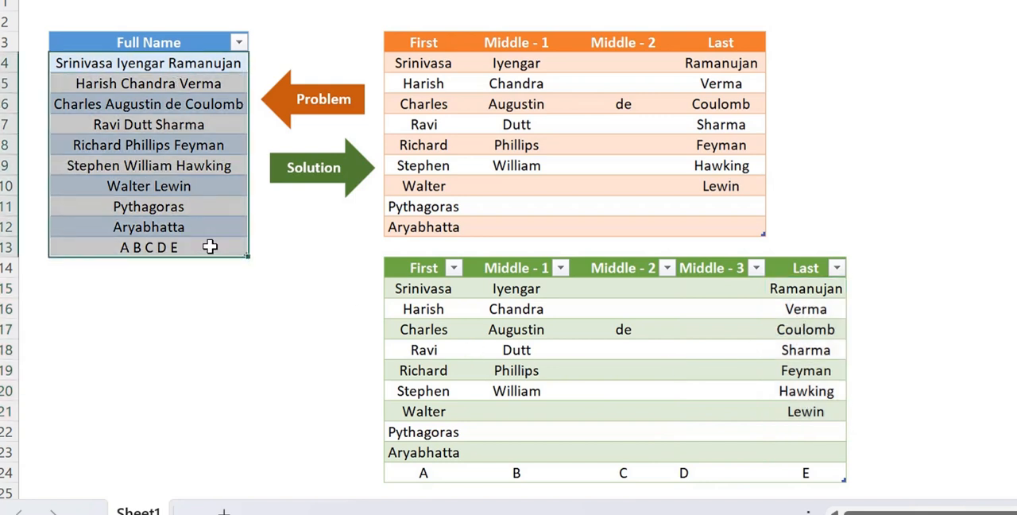
{"action": "left_click_drag", "start_coordinate": [445, 463], "coordinate": [768, 472]}
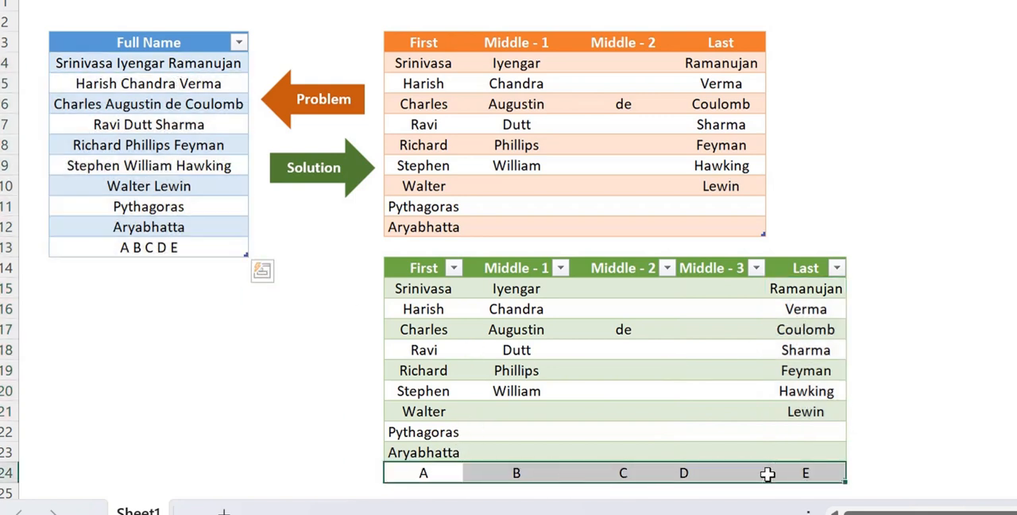
Step: Change the test name in the last row of the Full Name table to A
{"action": "left_click", "coordinate": [183, 248]}
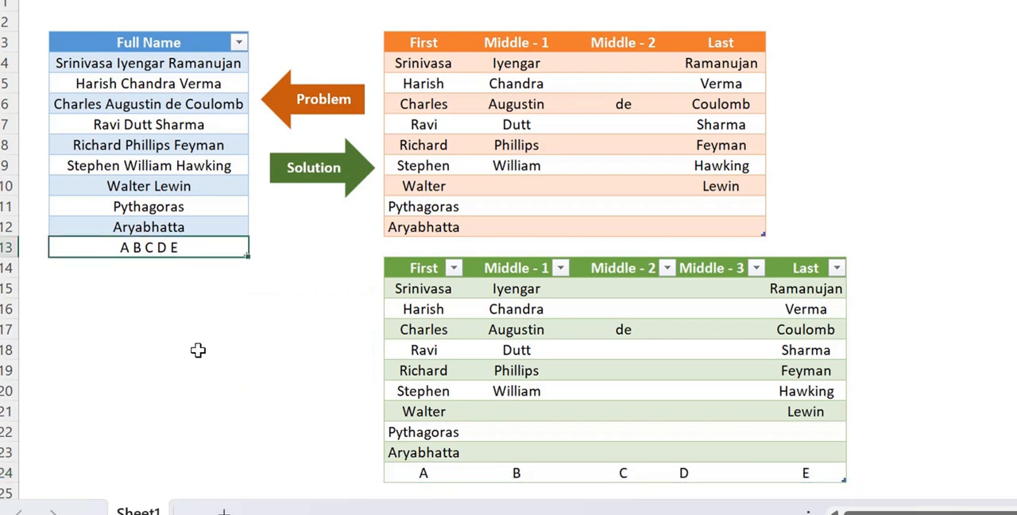
{"action": "type", "text": "Ary"}
{"action": "key", "text": "BackSpace"}
{"action": "key", "text": "BackSpace"}
{"action": "key", "text": "BackSpace"}
{"action": "key", "text": "Return"}
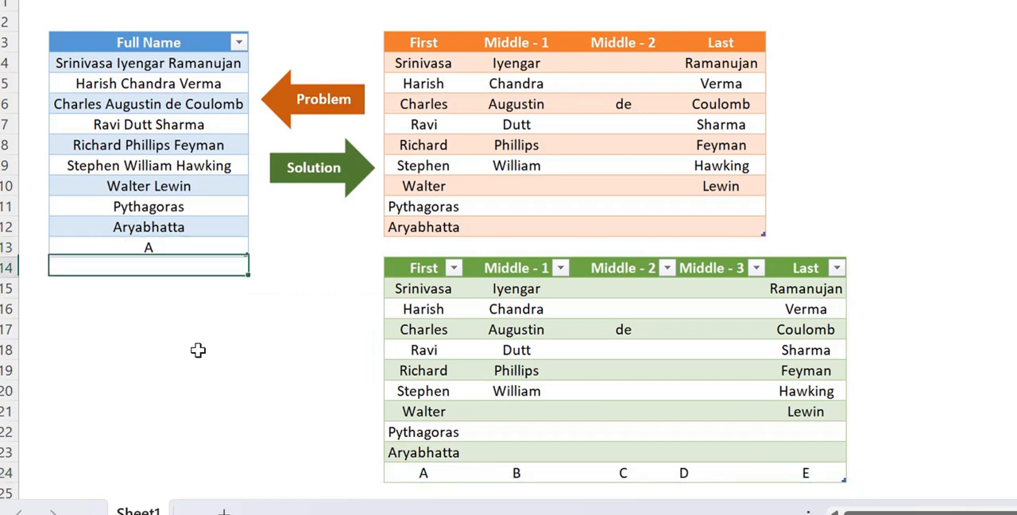
Step: Refresh the output table for the single-word test name and check its last row
{"action": "left_click", "coordinate": [591, 373]}
{"action": "right_click", "coordinate": [592, 372]}
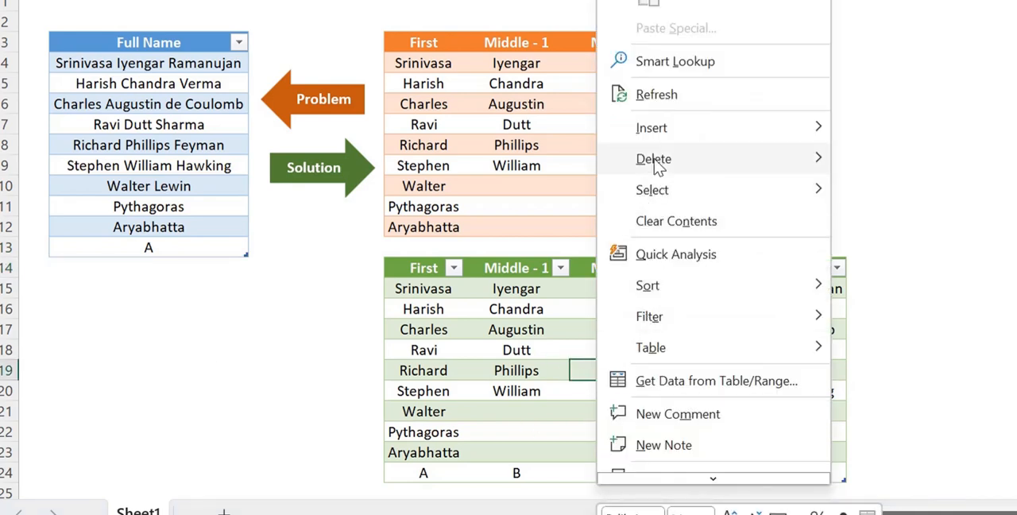
{"action": "left_click", "coordinate": [656, 96]}
{"action": "left_click", "coordinate": [429, 470]}
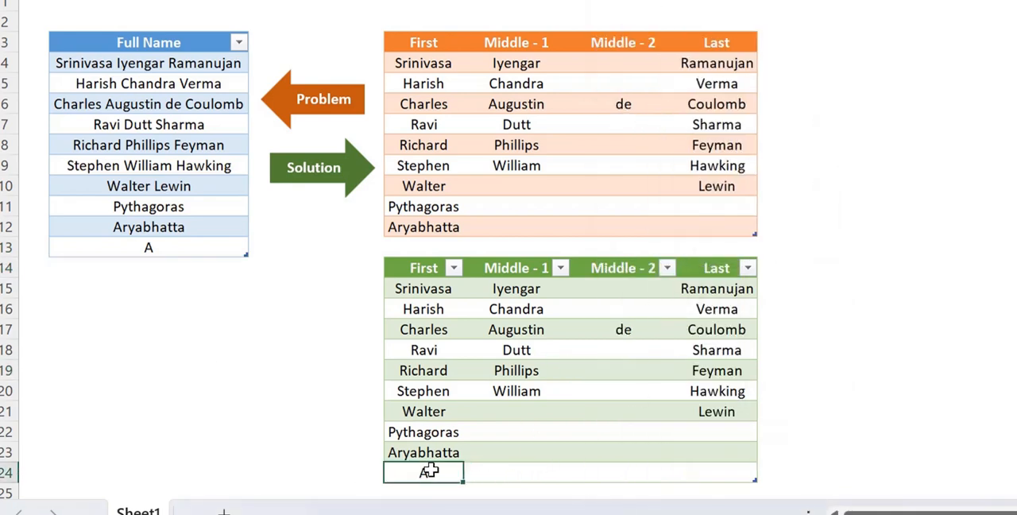